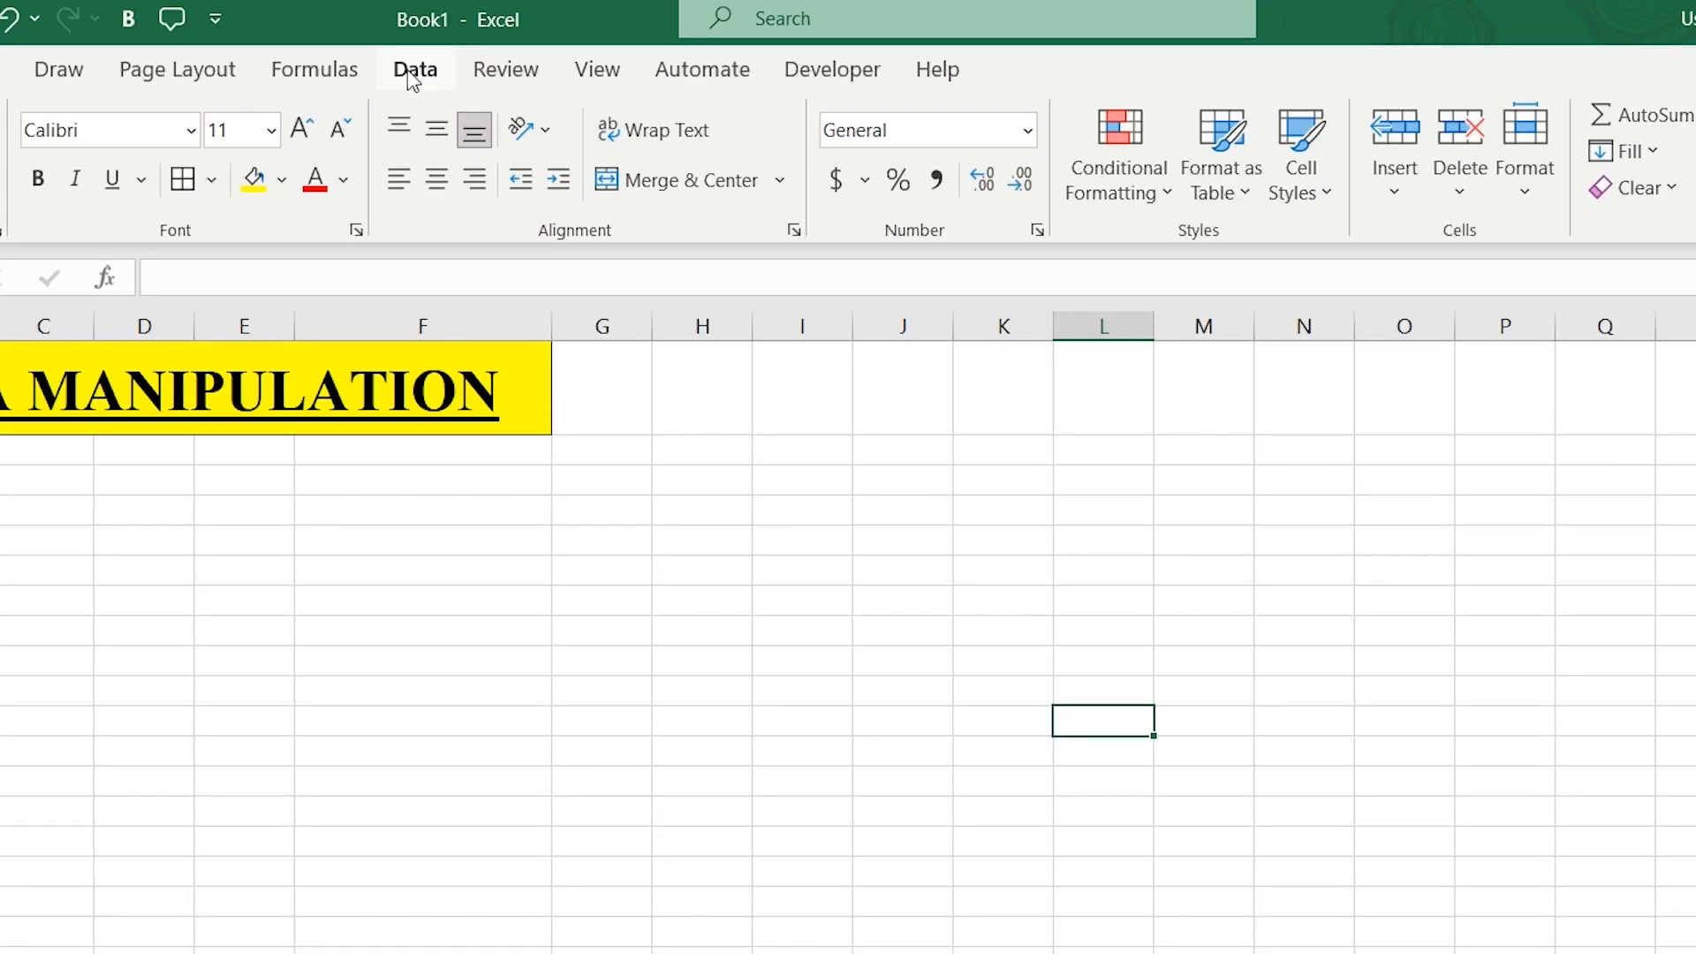
- Copy the six pipe-separated lines of name, age and location from the Word document
click(412, 79)
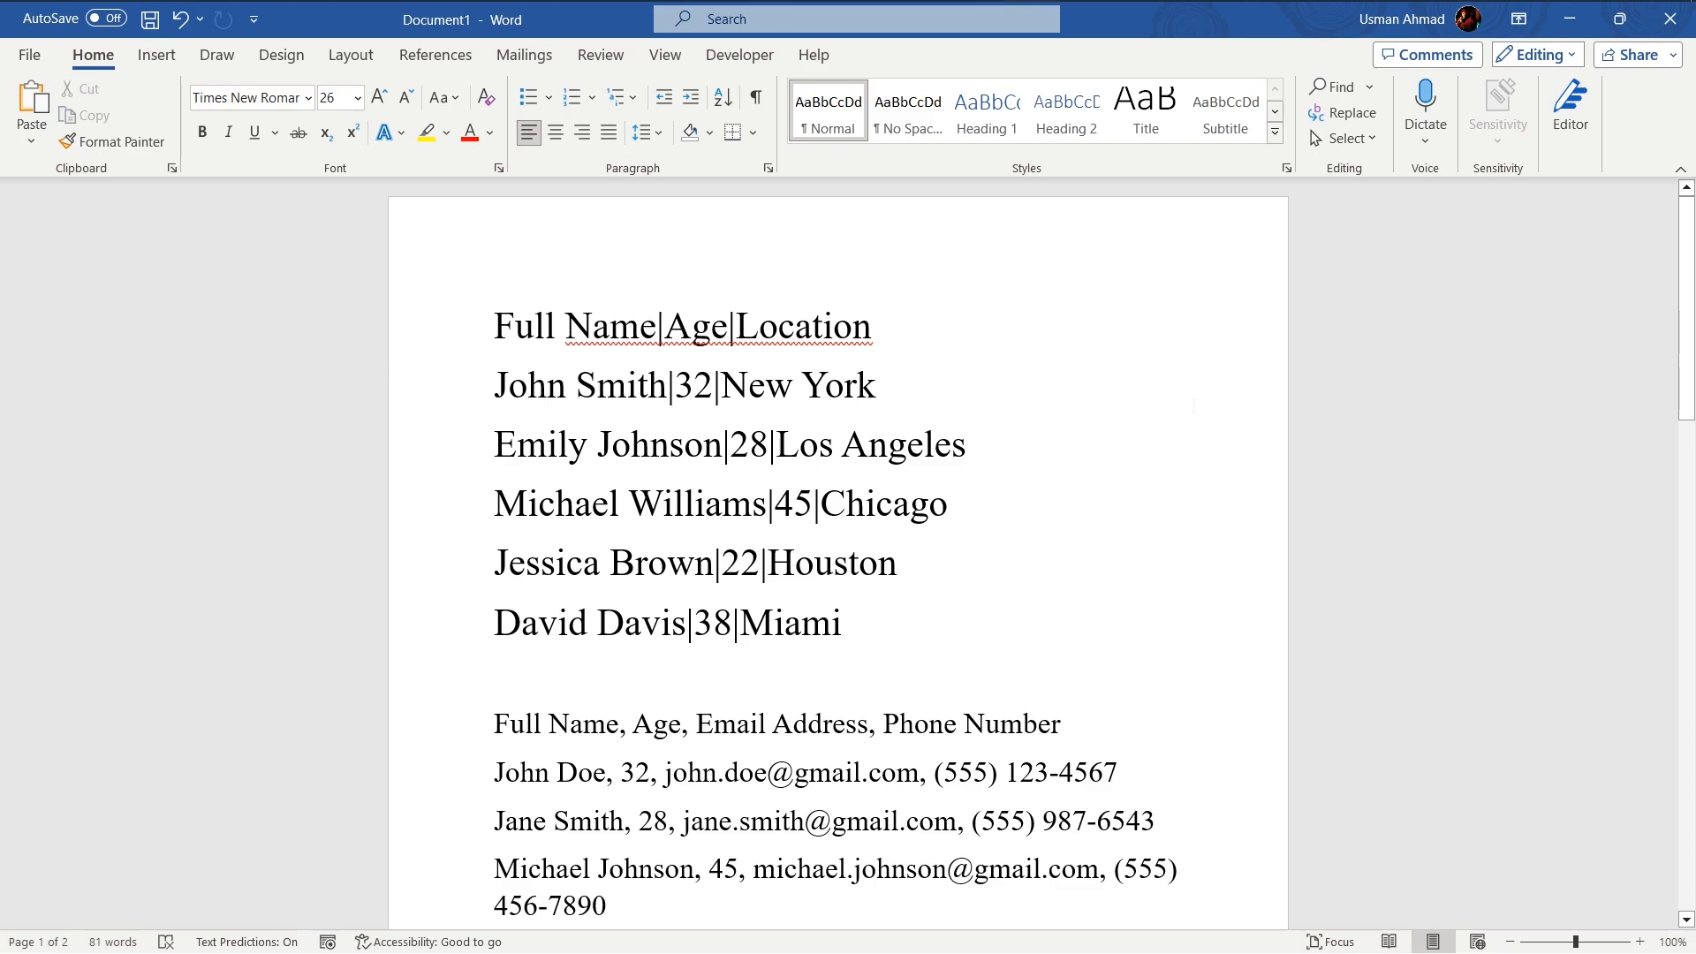
drag(844, 624, 493, 327)
right_click(602, 359)
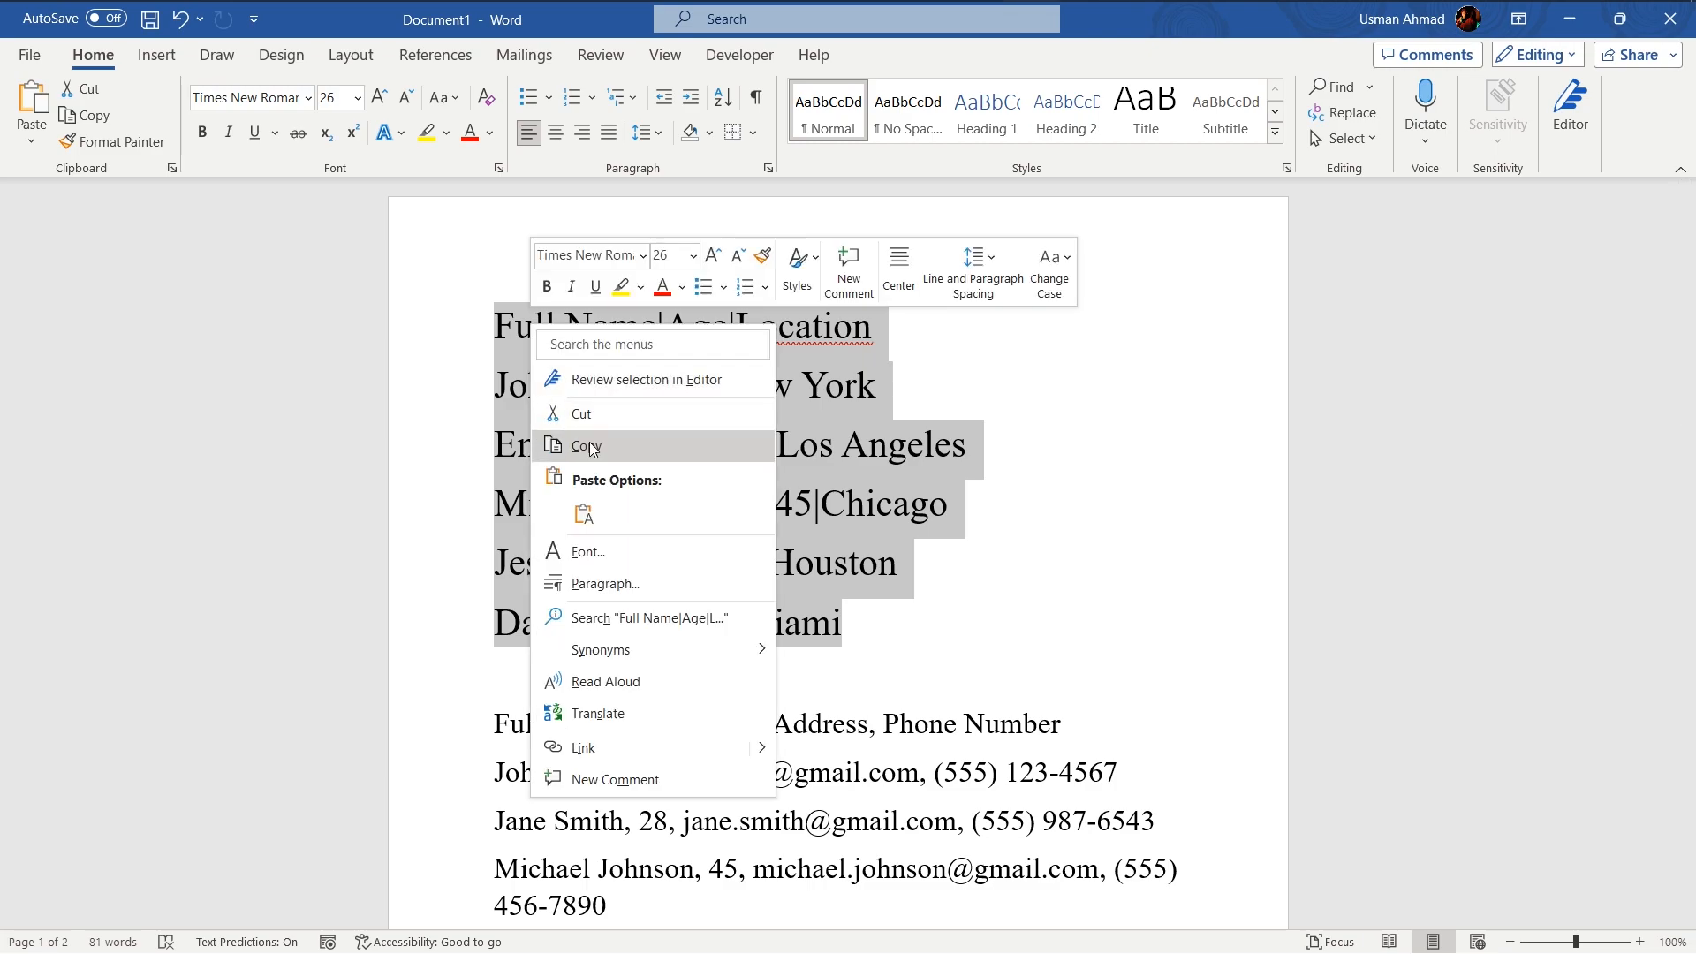
click(586, 447)
click(1283, 385)
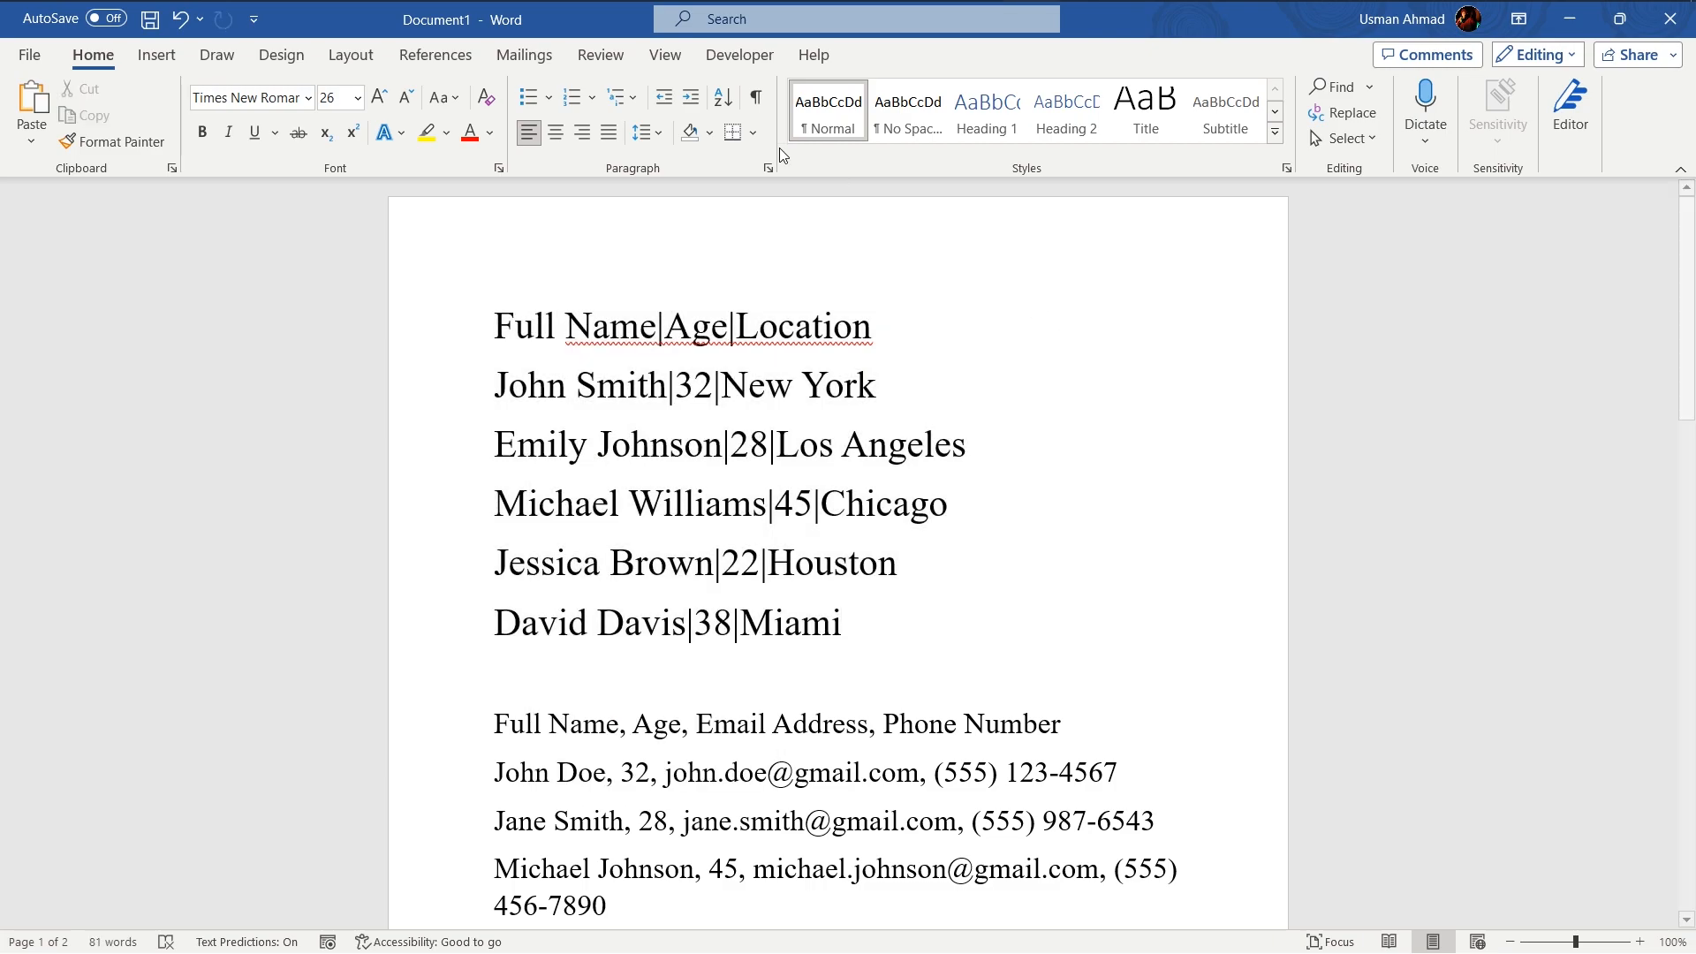
- Paste the copied lines into the workbook starting at cell A2
key(alt+Tab)
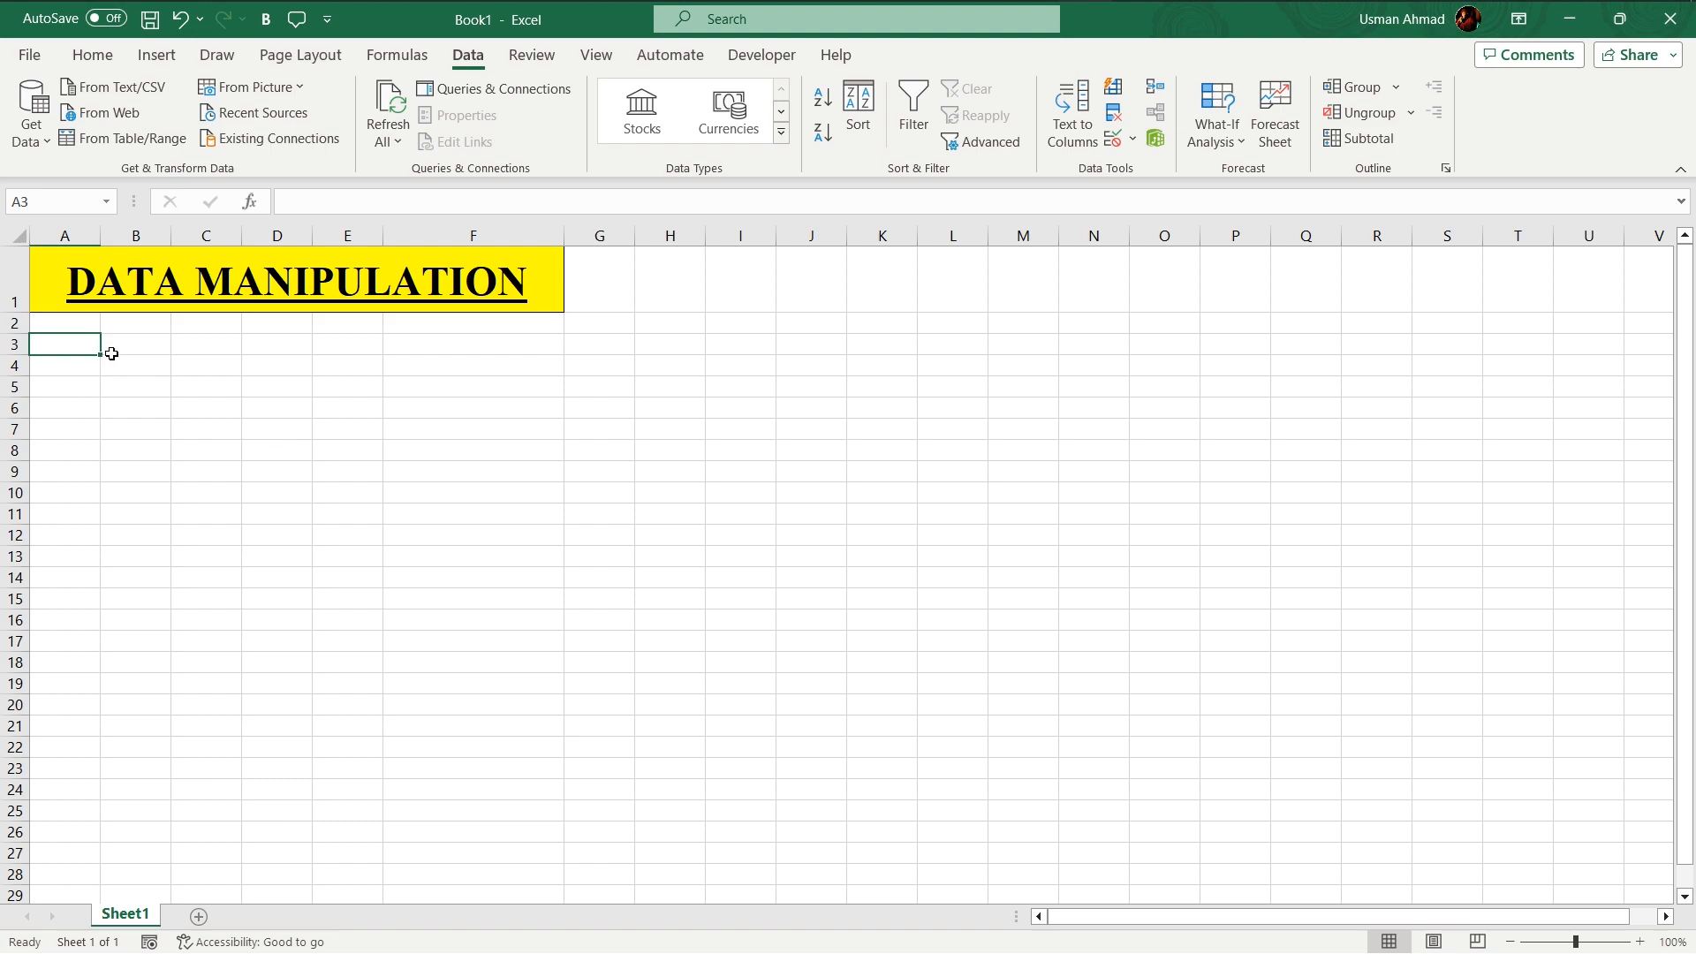
click(56, 321)
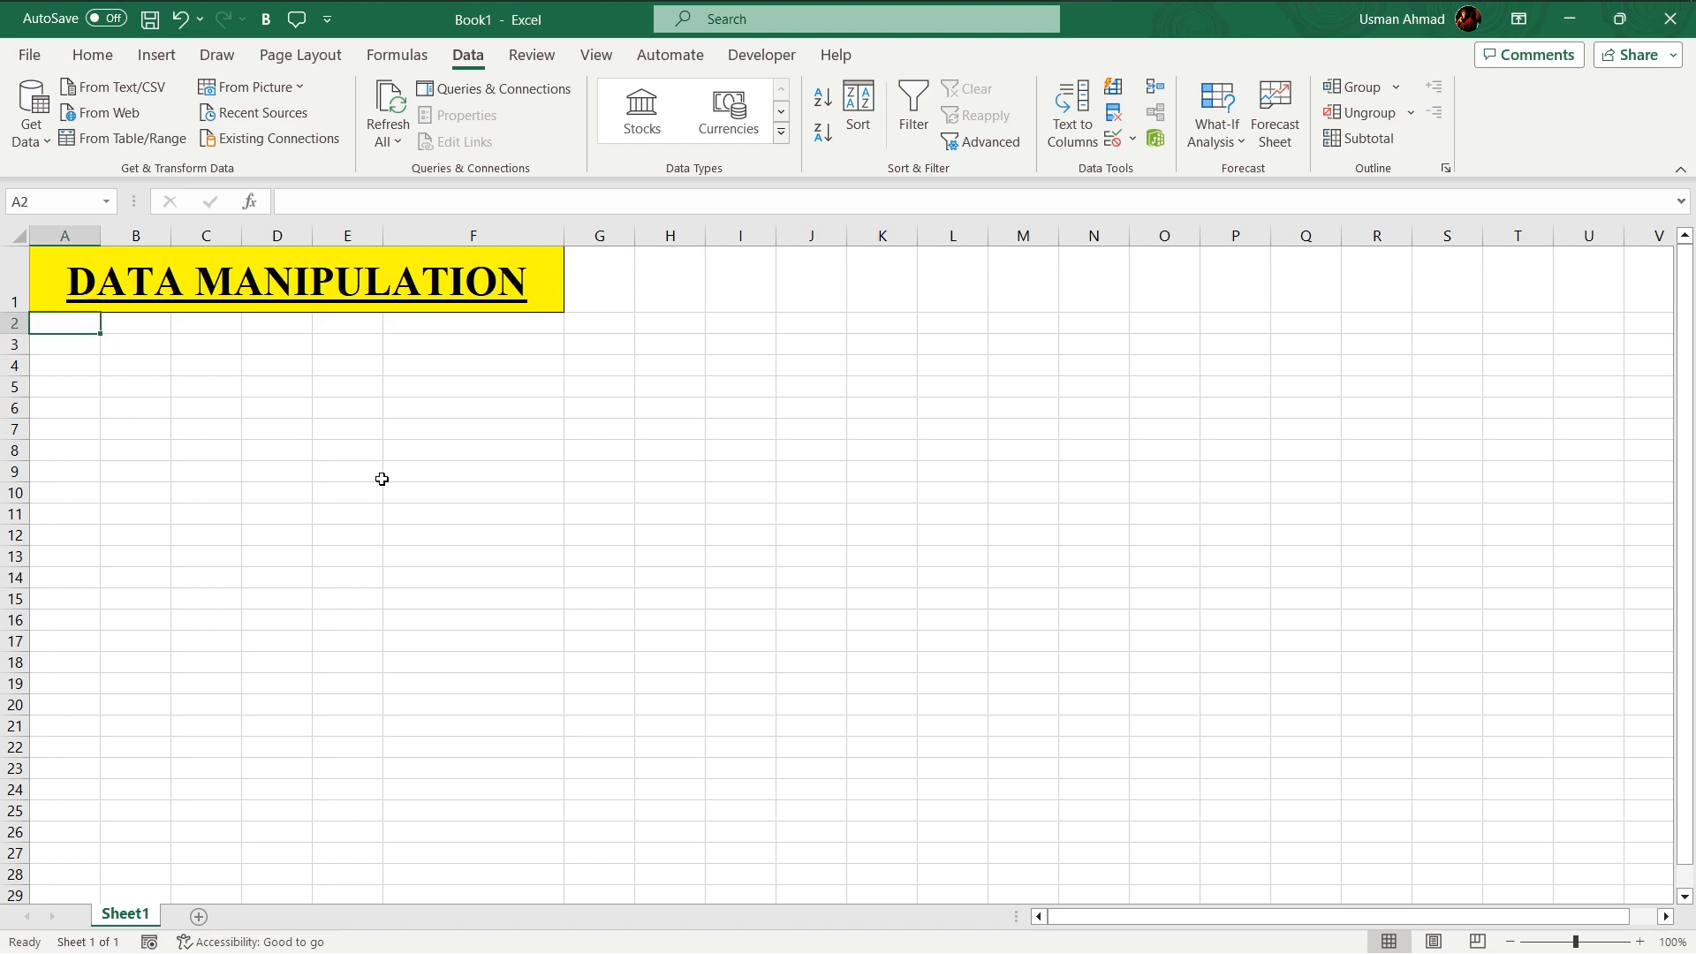
key(ctrl+v)
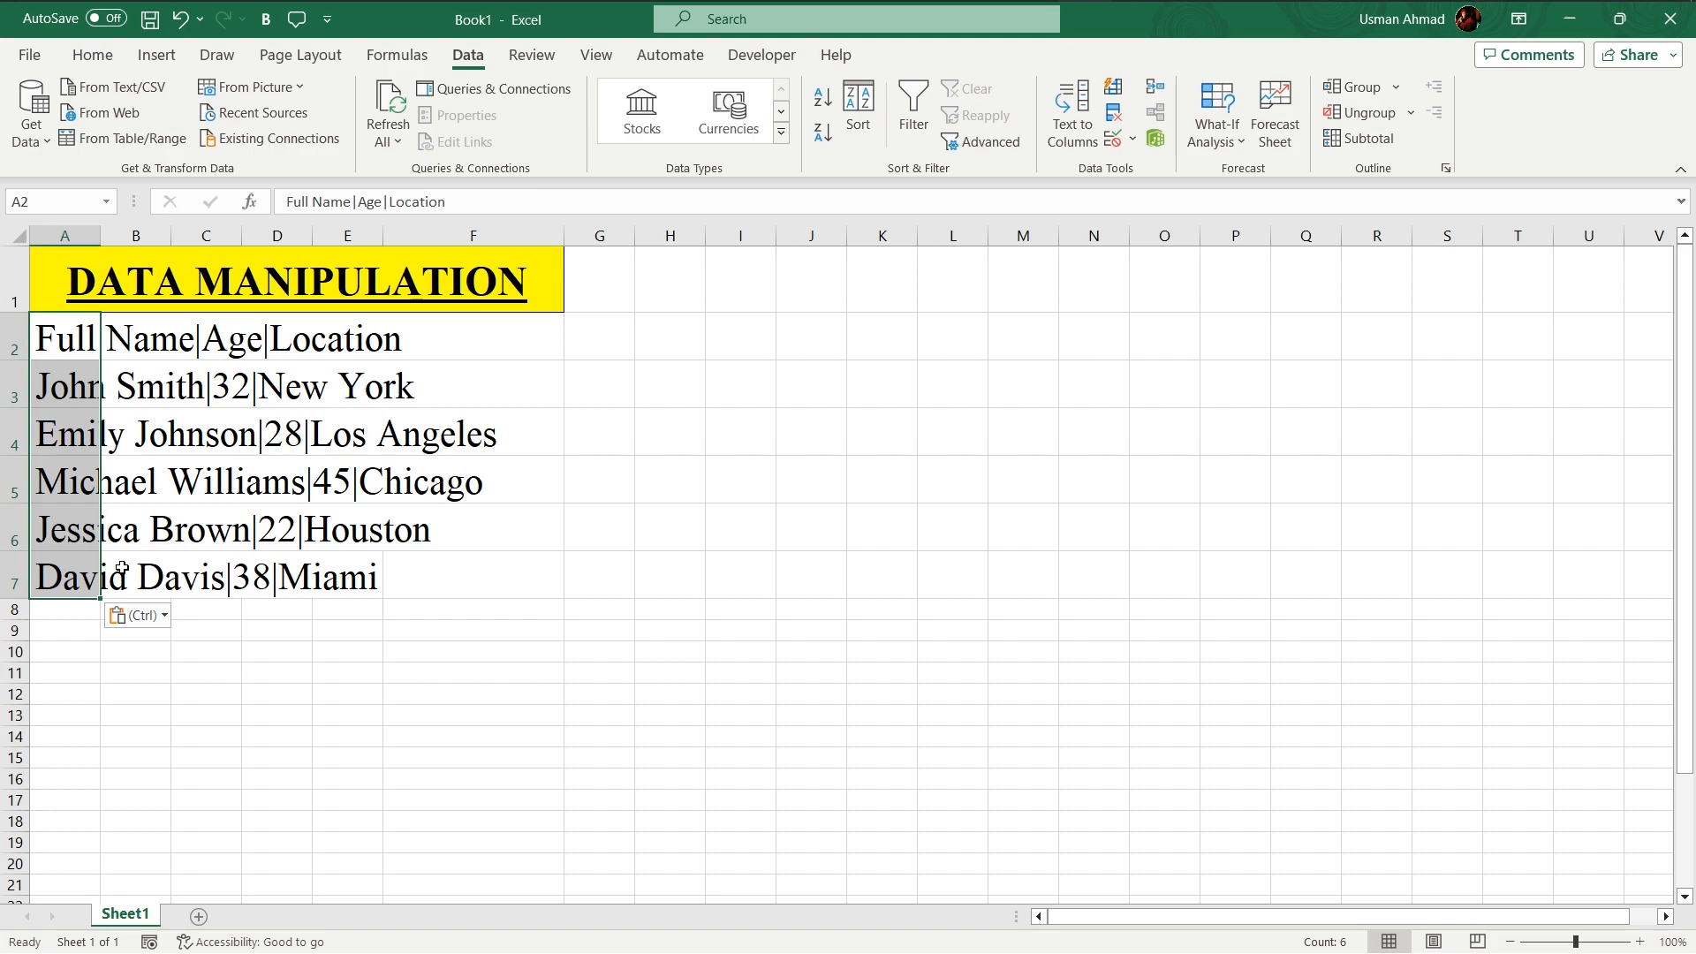
click(276, 629)
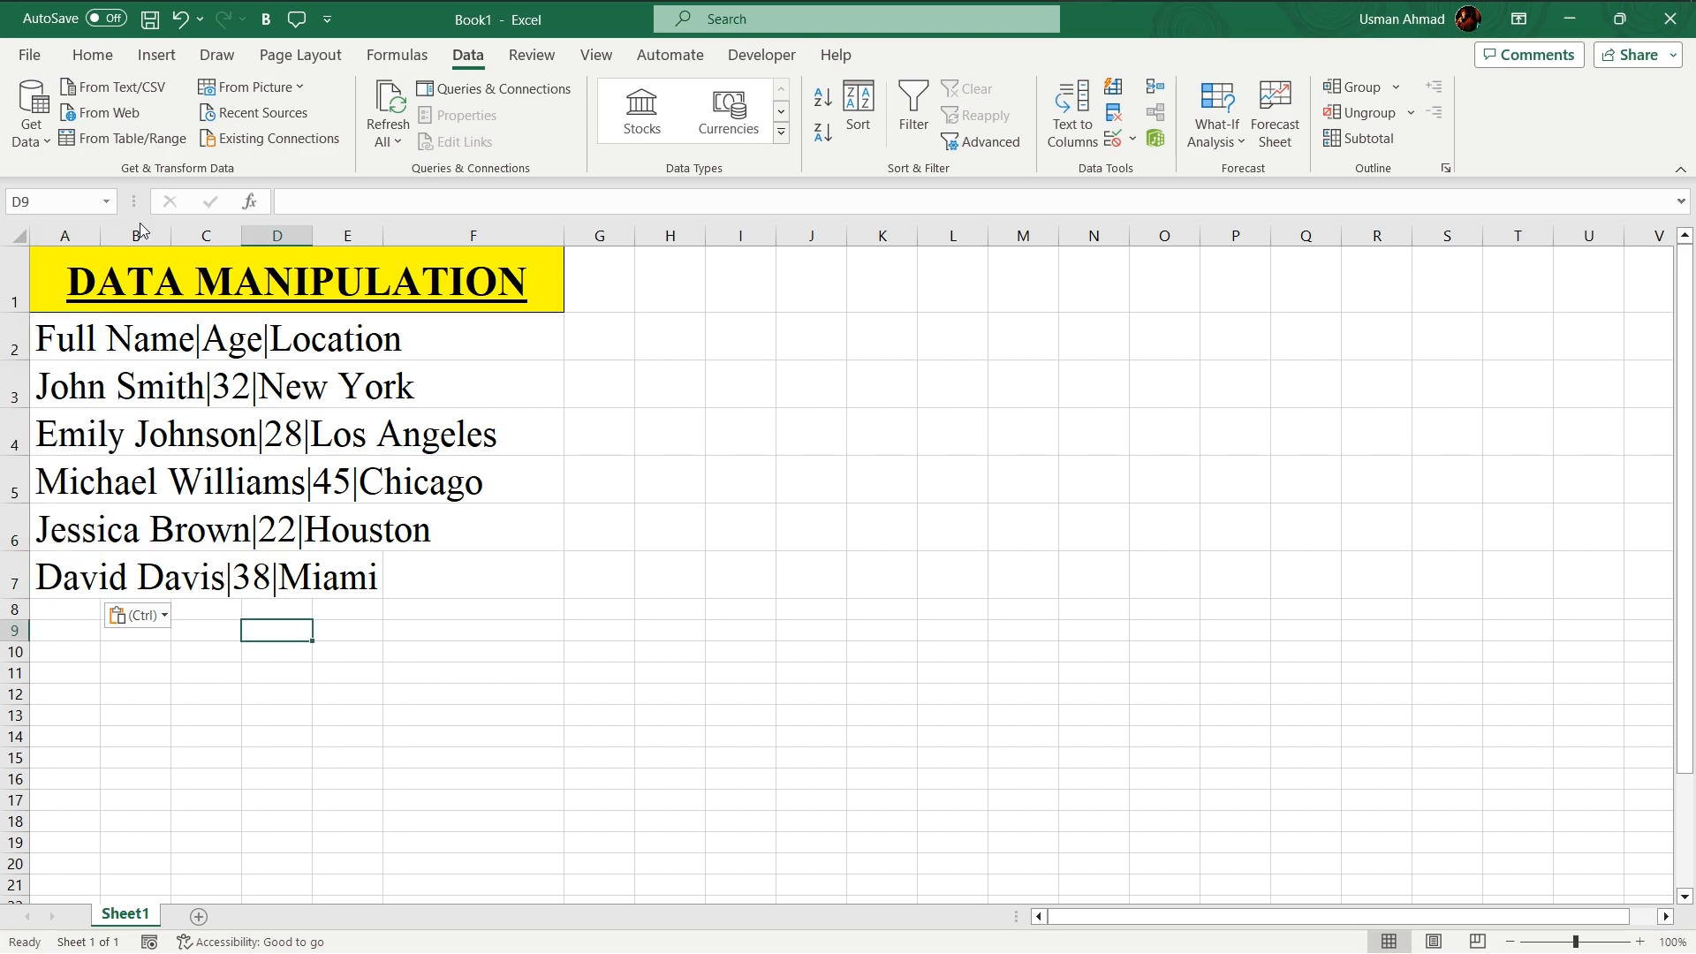
- Inspect the pasted cells to see which column holds each line's text
click(71, 349)
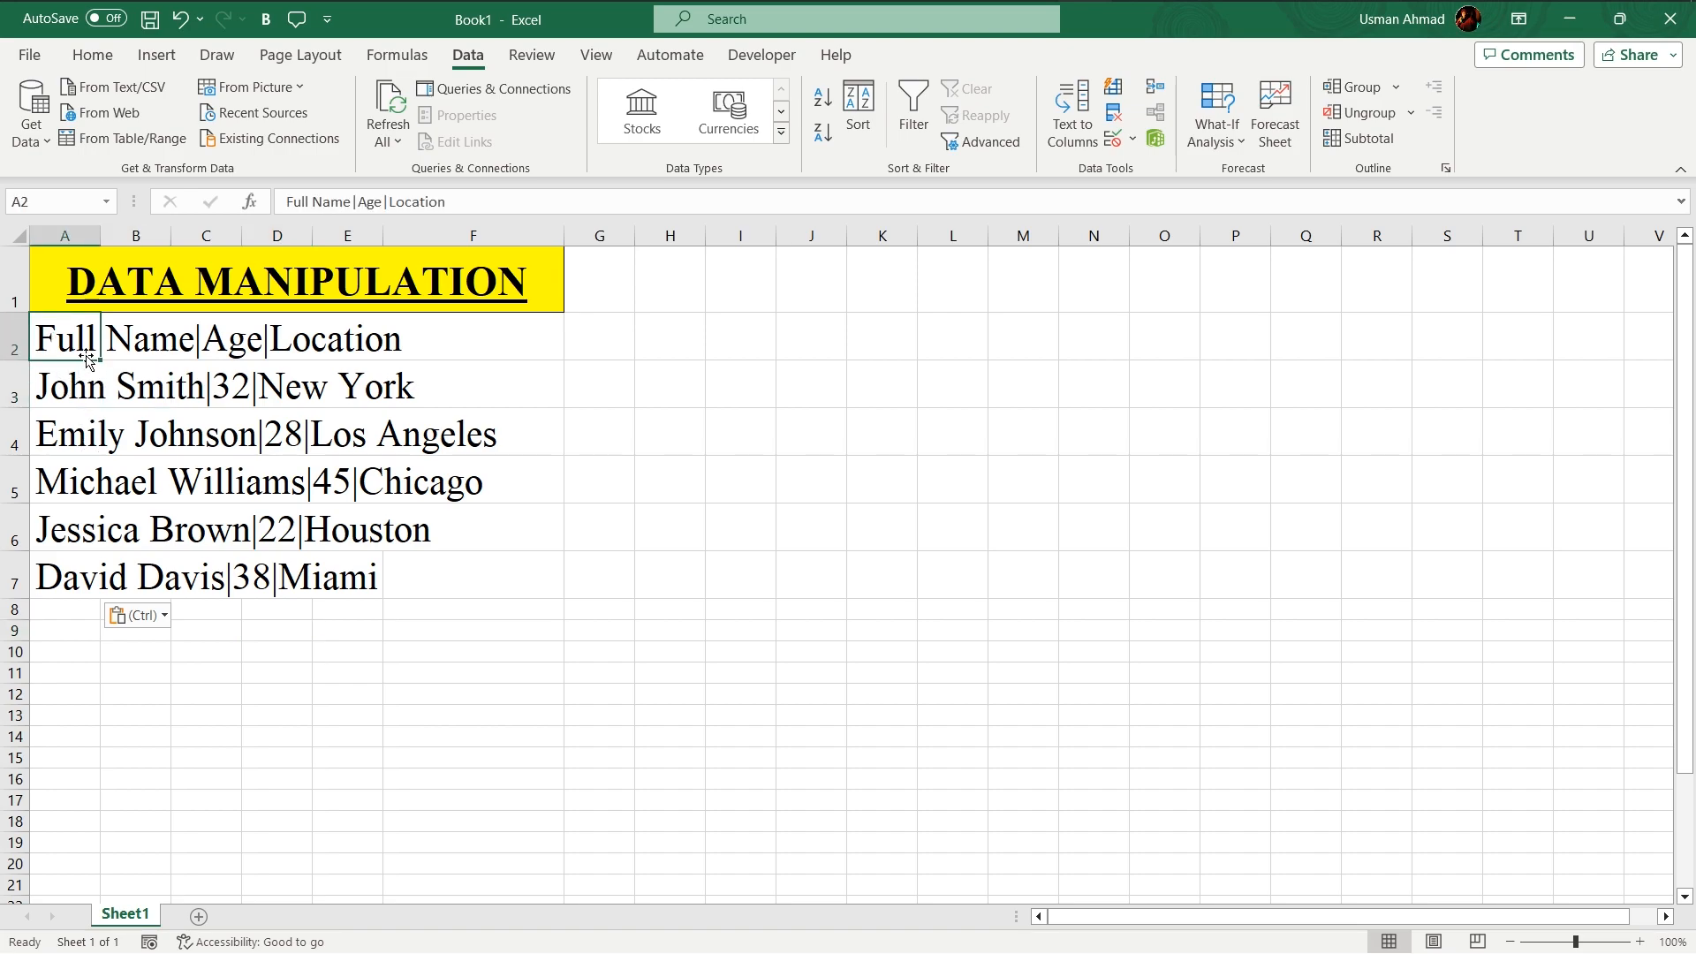
click(64, 382)
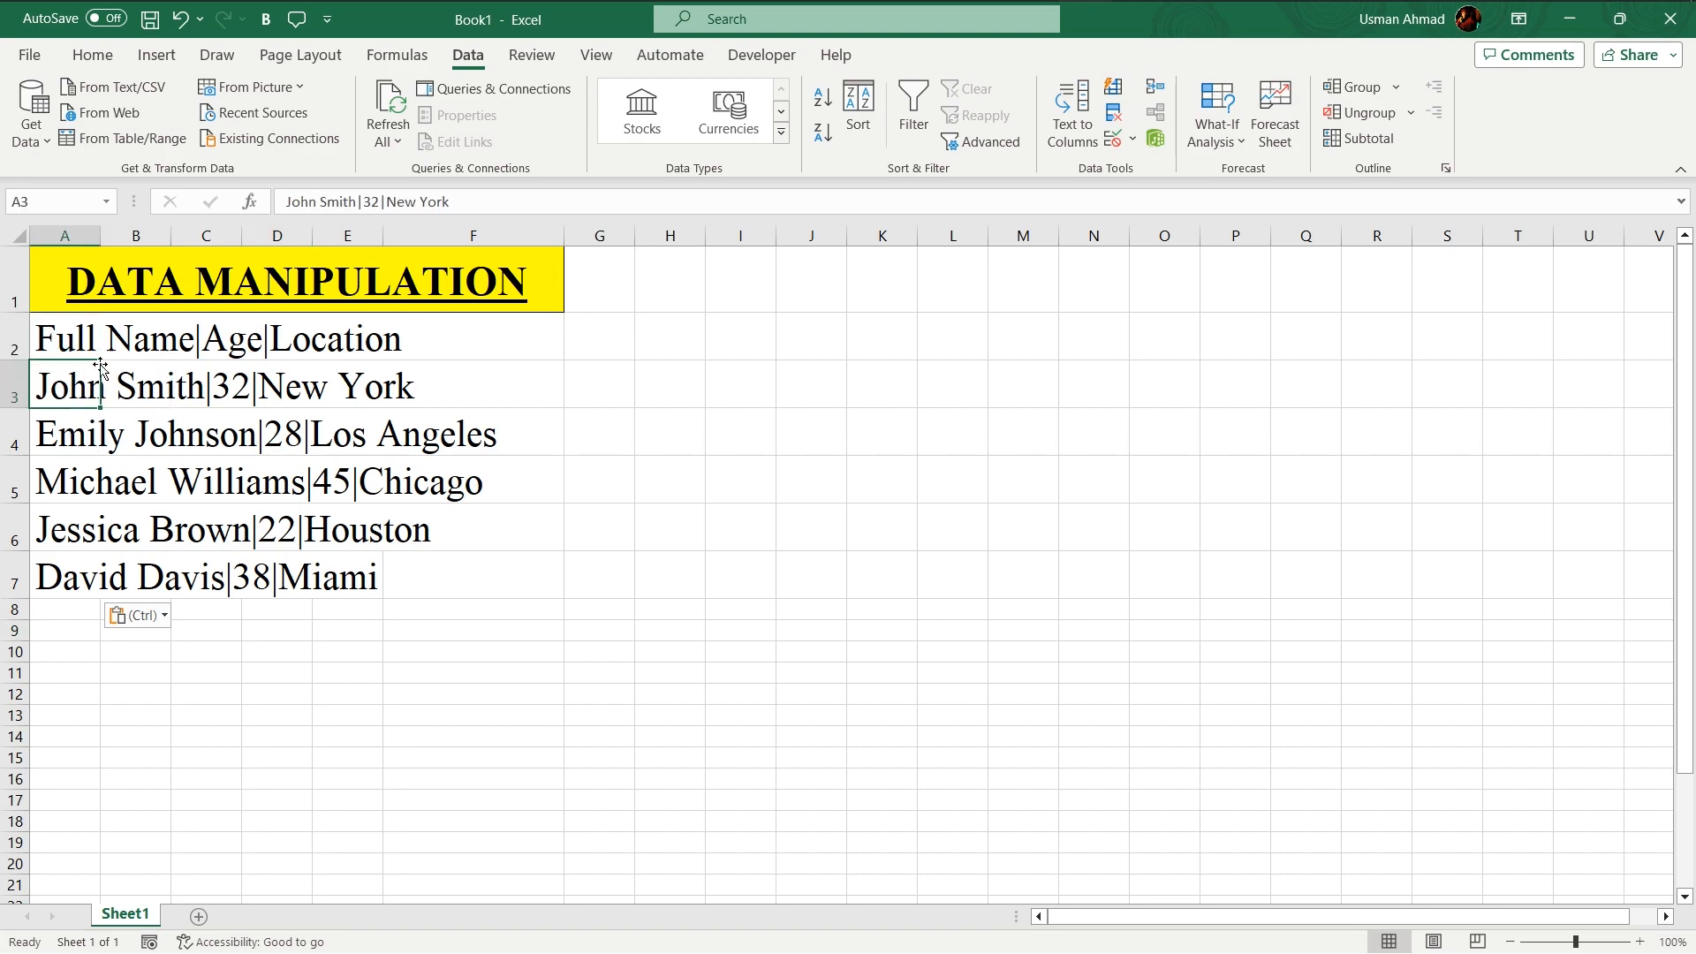
click(128, 343)
click(201, 344)
click(258, 350)
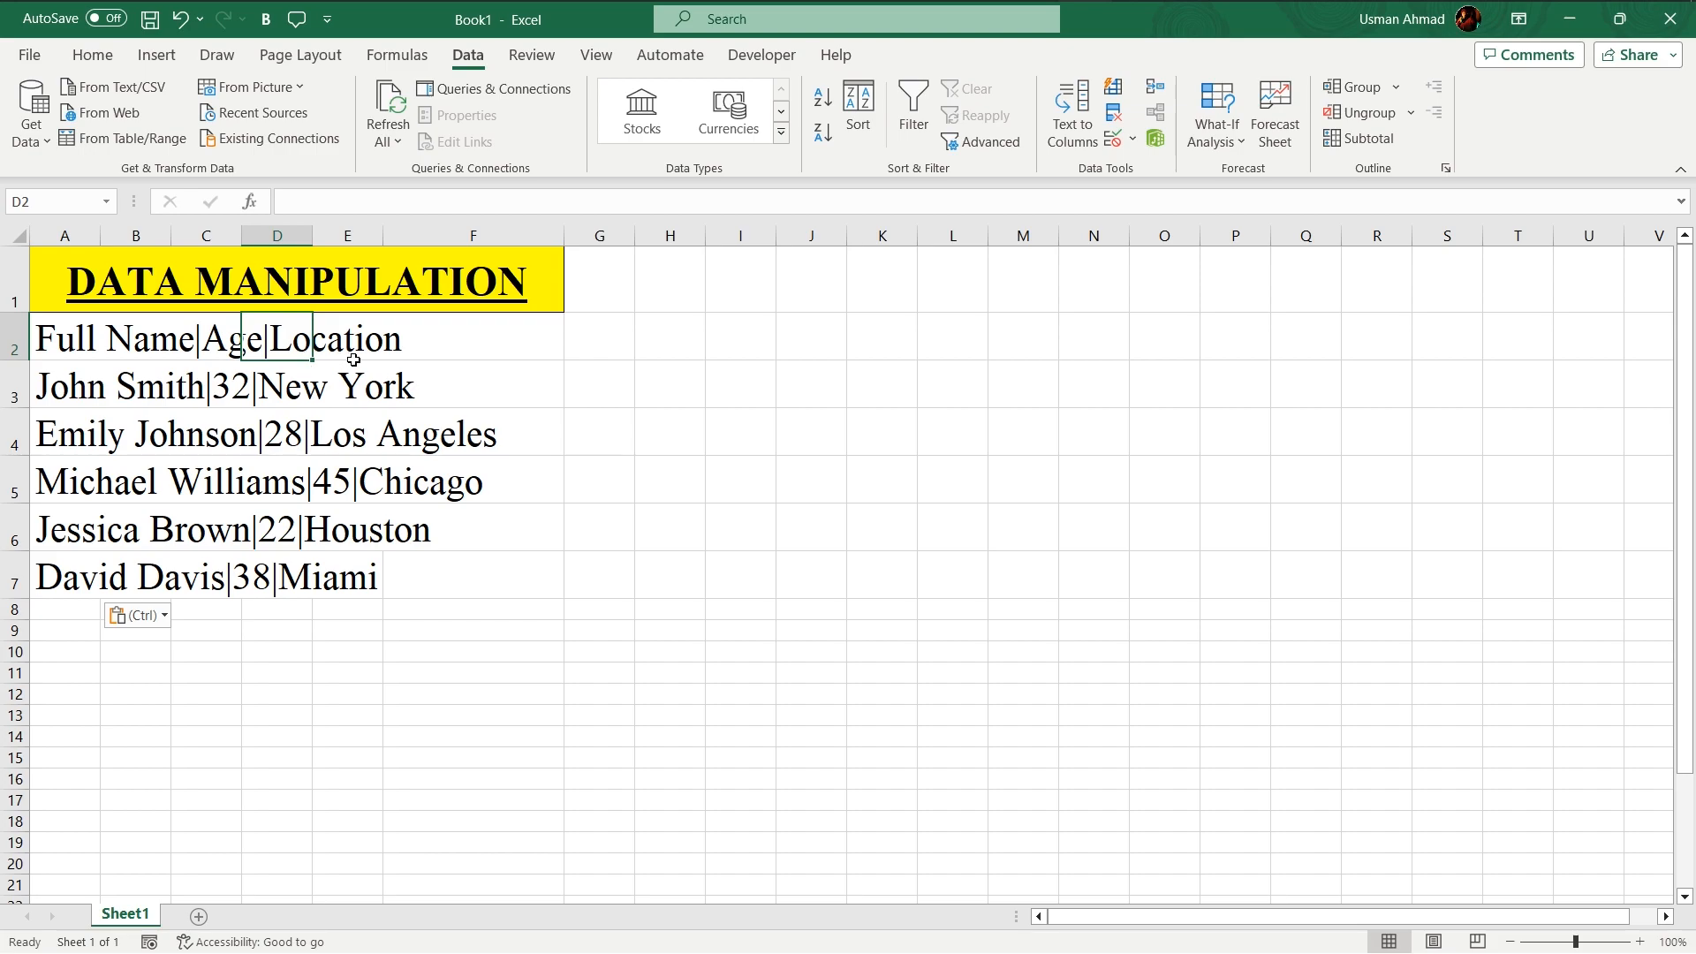
drag(348, 349, 346, 380)
click(340, 478)
drag(140, 477, 123, 438)
key(Down)
key(Down)
key(Left)
key(Right)
key(Right)
key(Right)
key(Right)
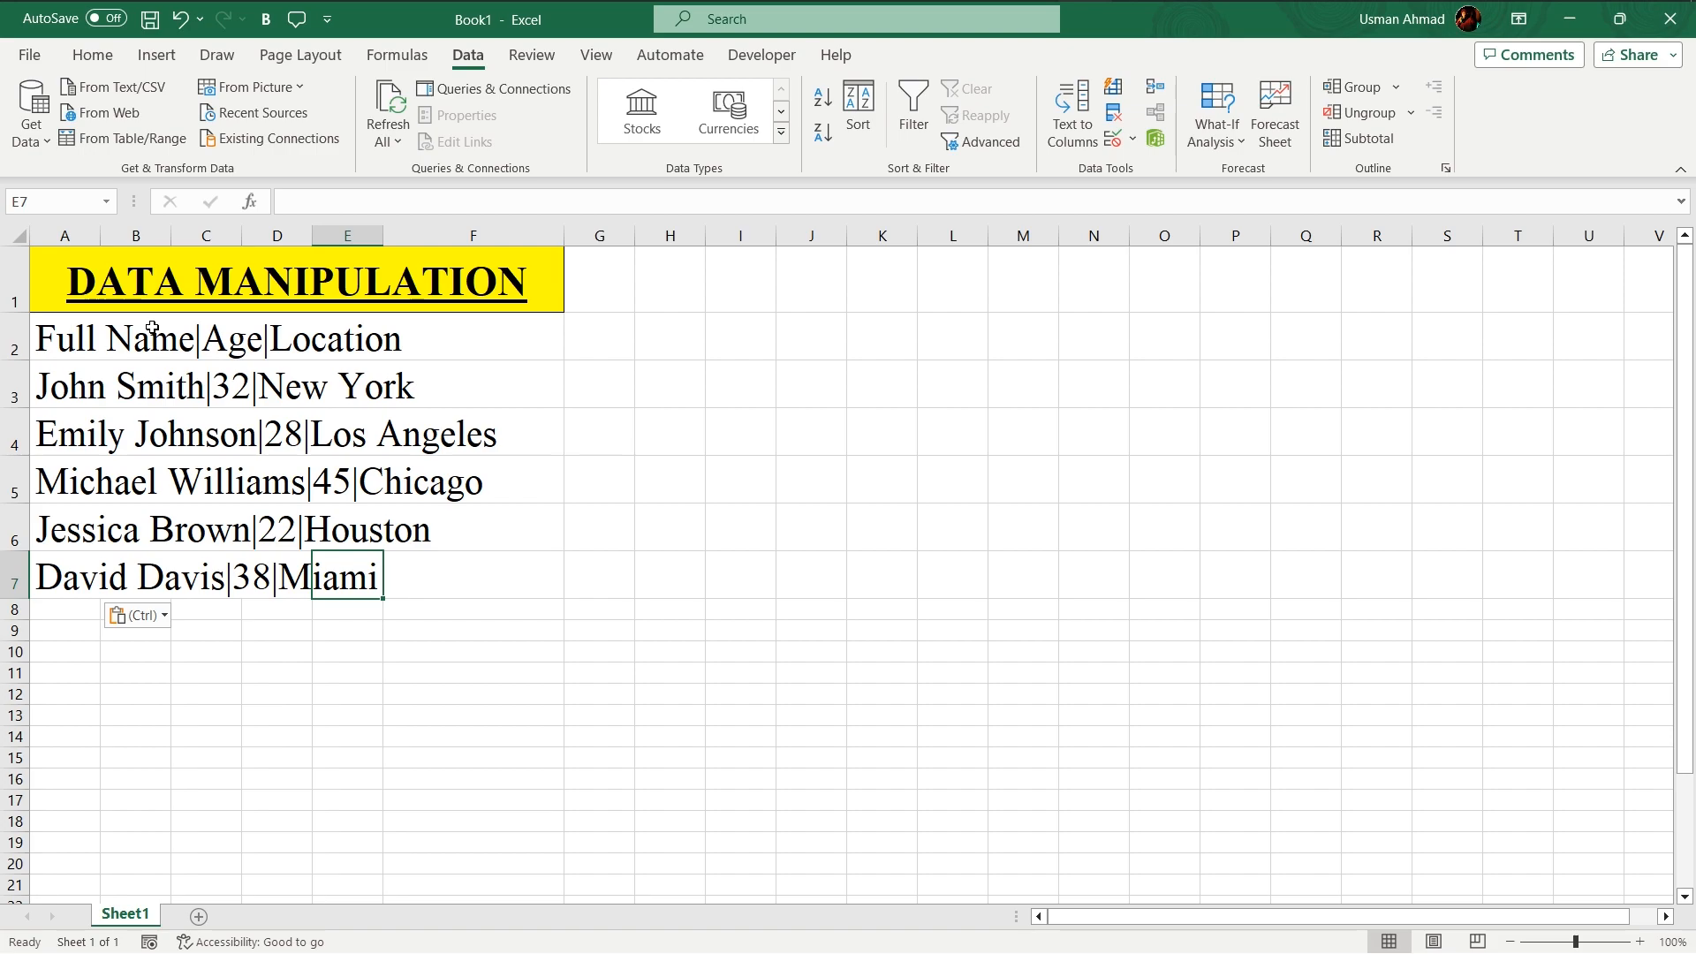
- Try to run Text to Columns on the whole pasted block
click(88, 332)
key(ctrl+shift+Down)
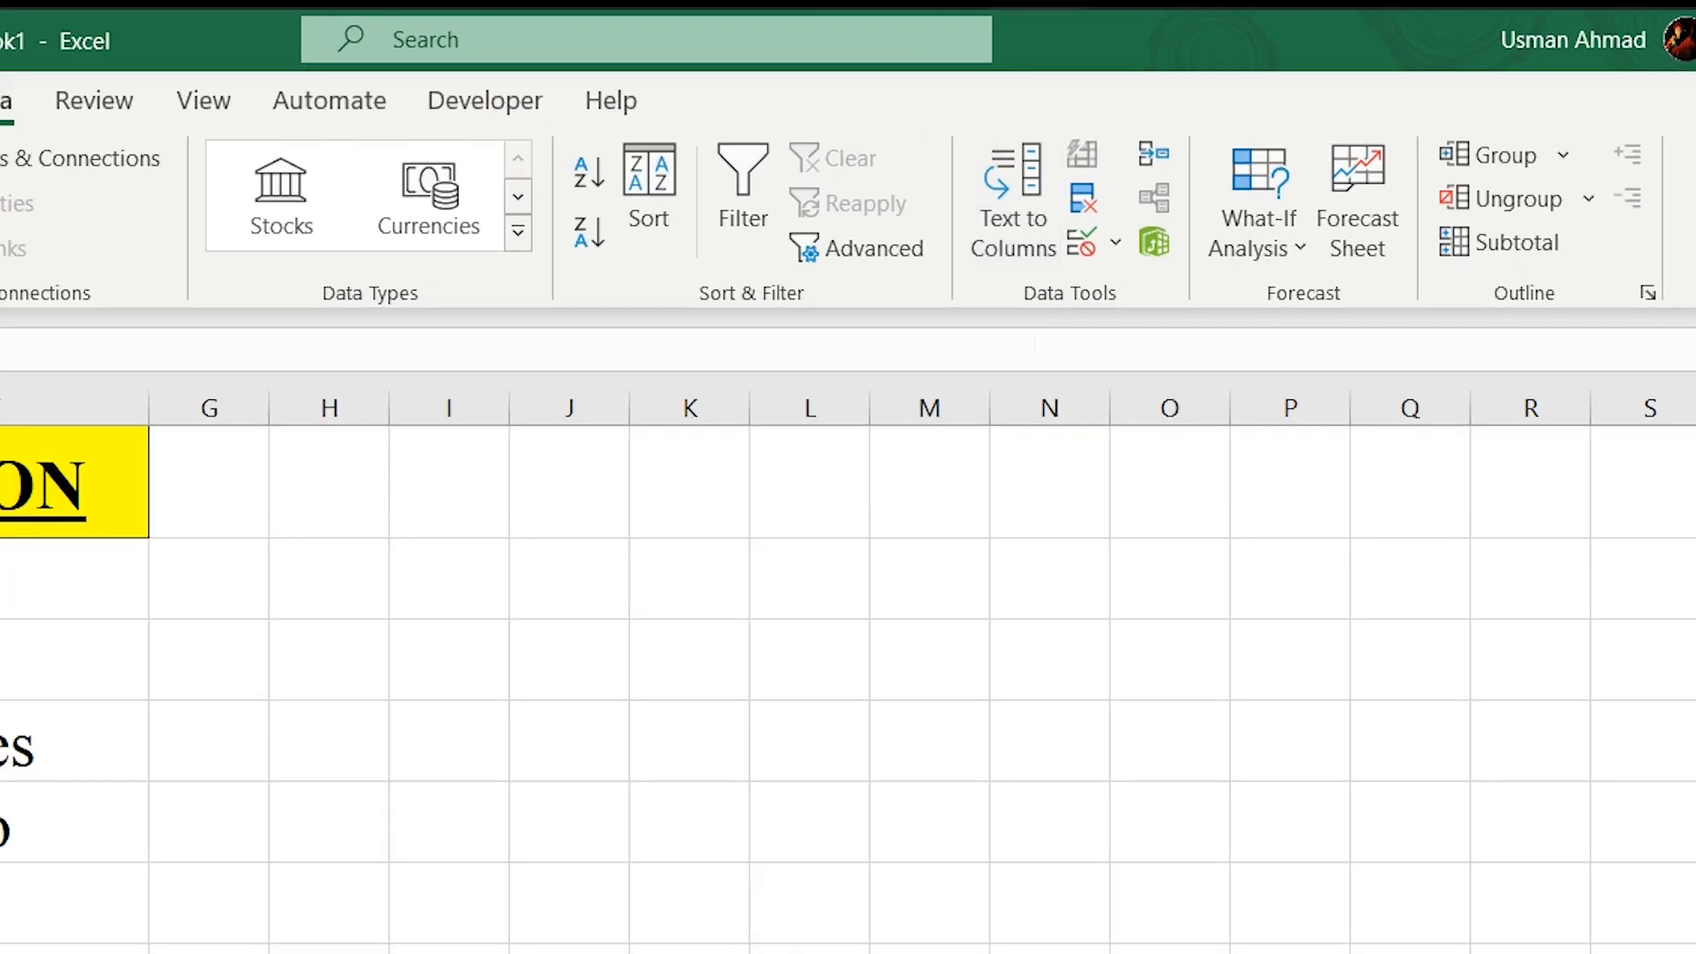
click(1018, 215)
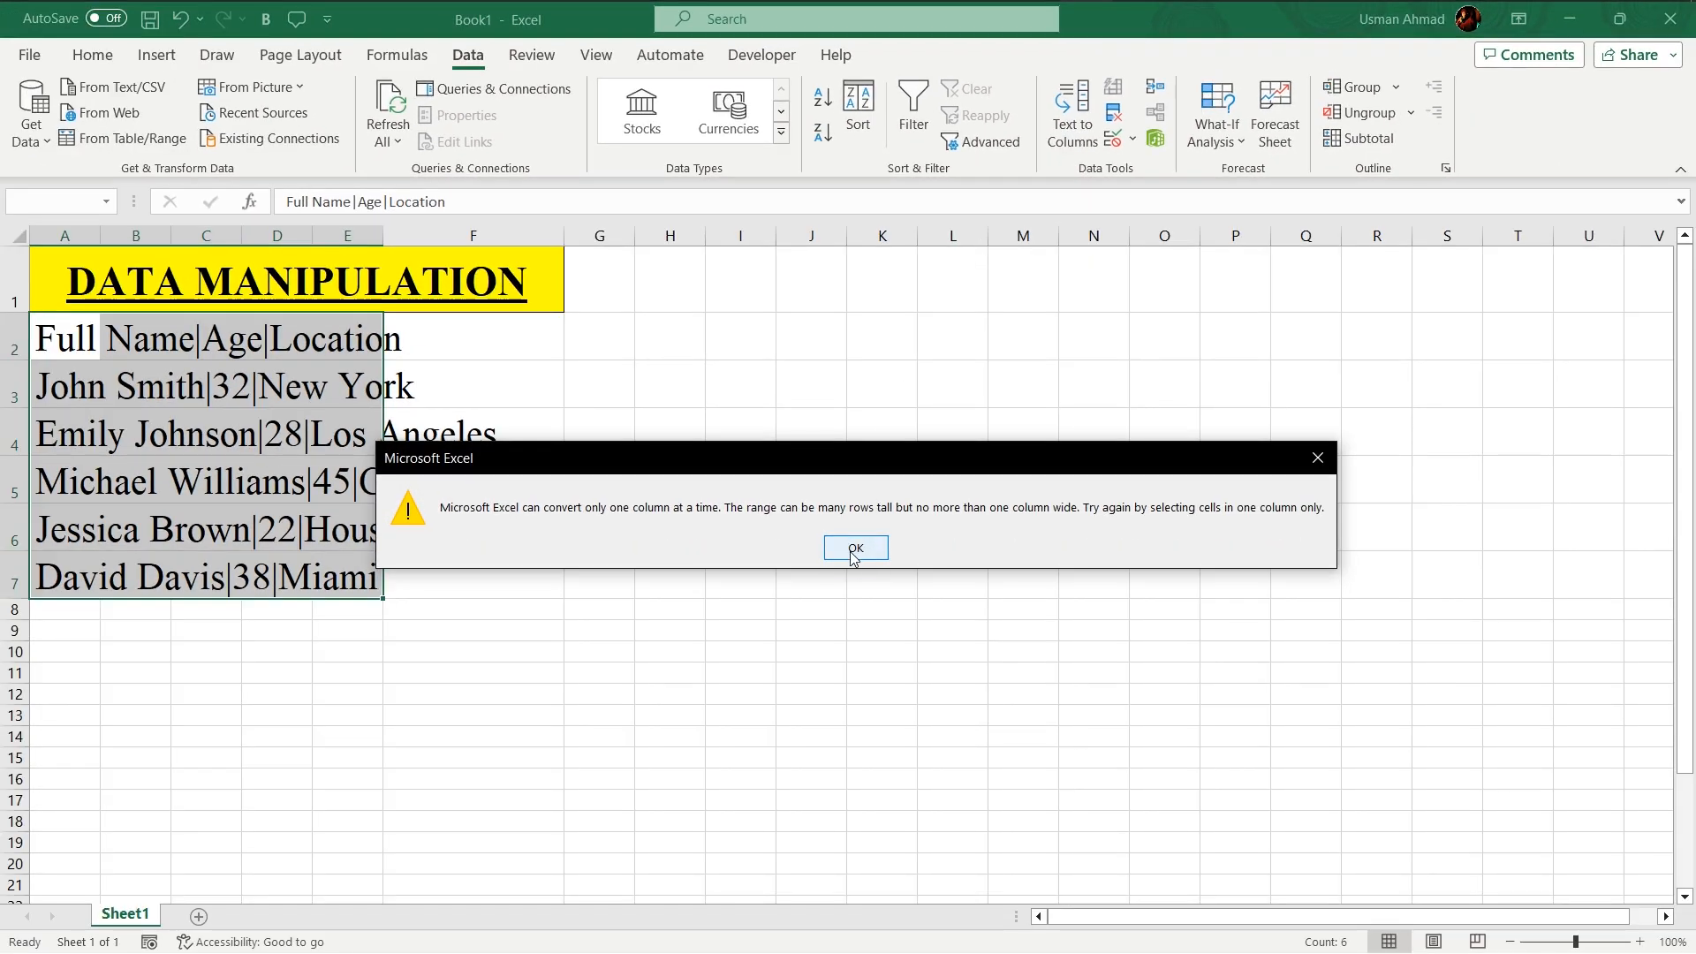
click(850, 547)
click(520, 572)
click(63, 340)
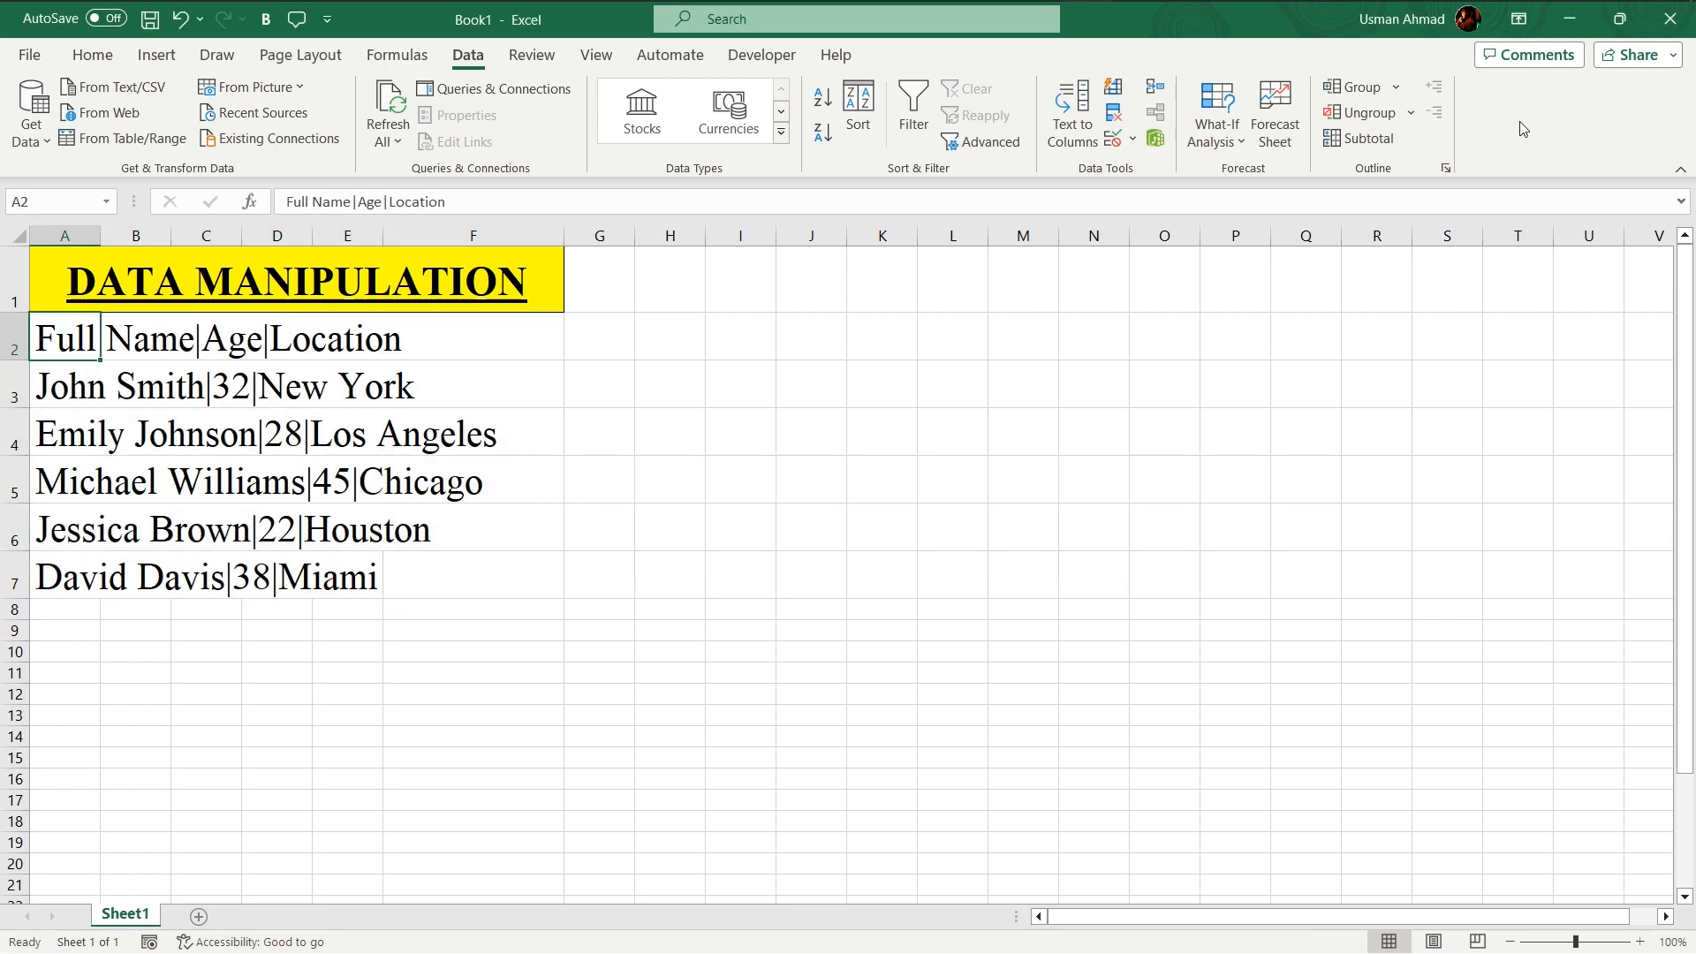
click(1085, 134)
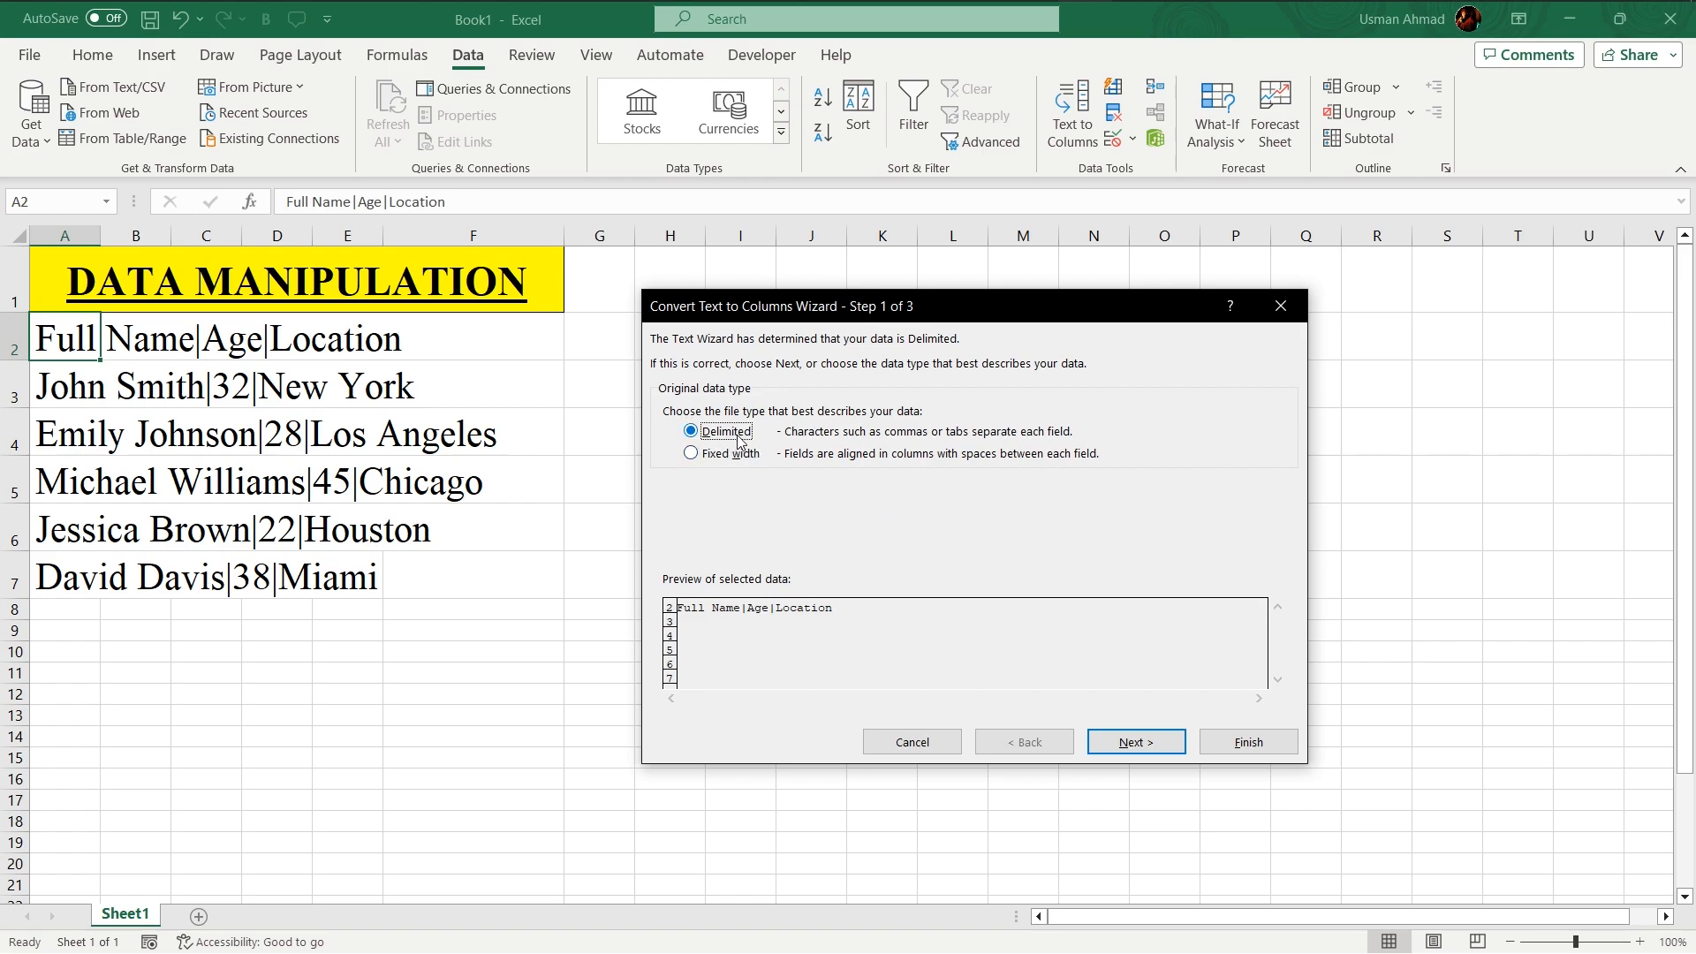
click(912, 742)
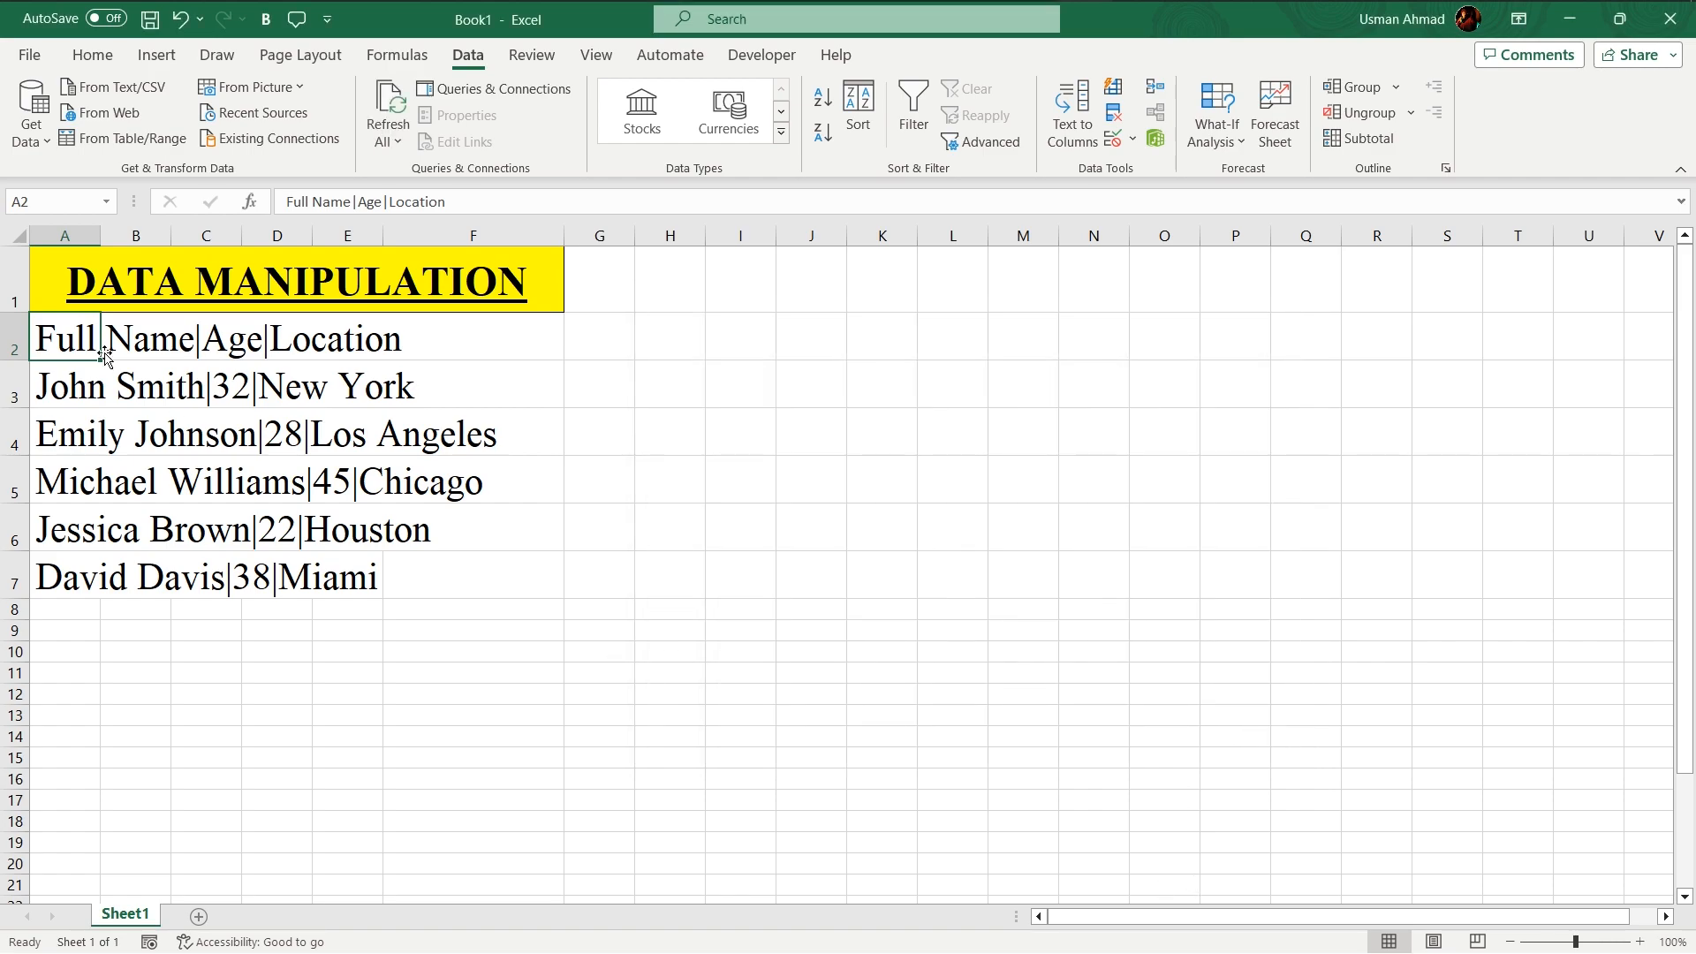
- Open Text to Columns for cells A2:A7 as delimited data
drag(79, 349, 67, 579)
click(1072, 113)
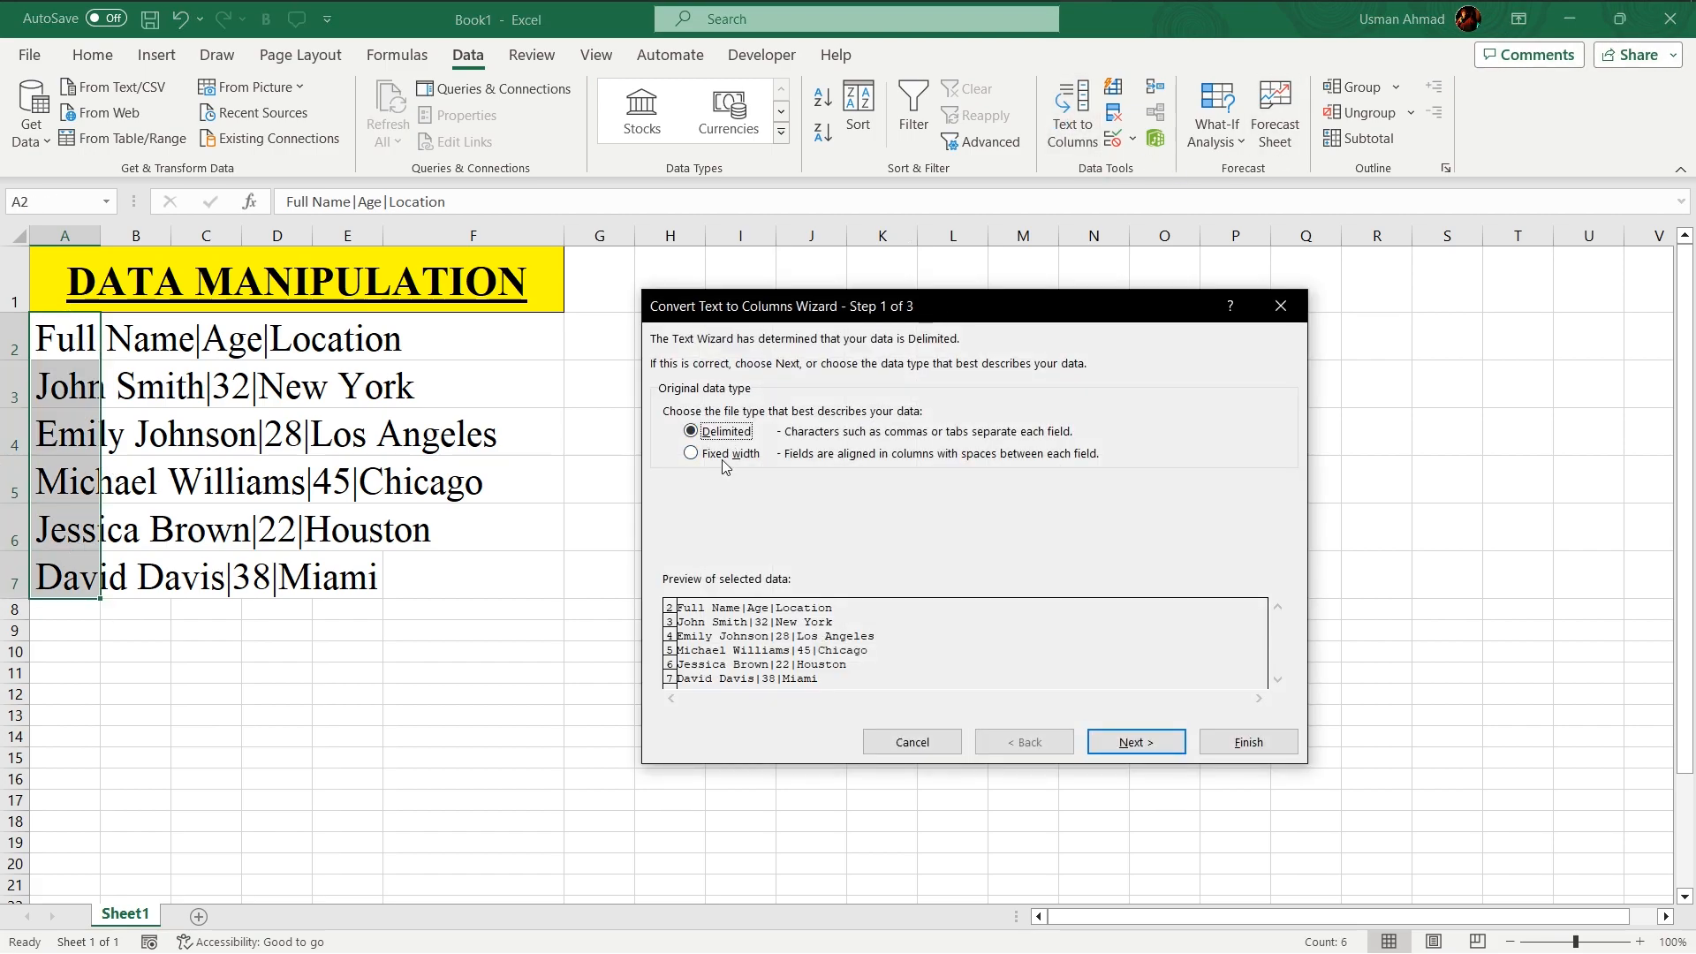
click(1146, 743)
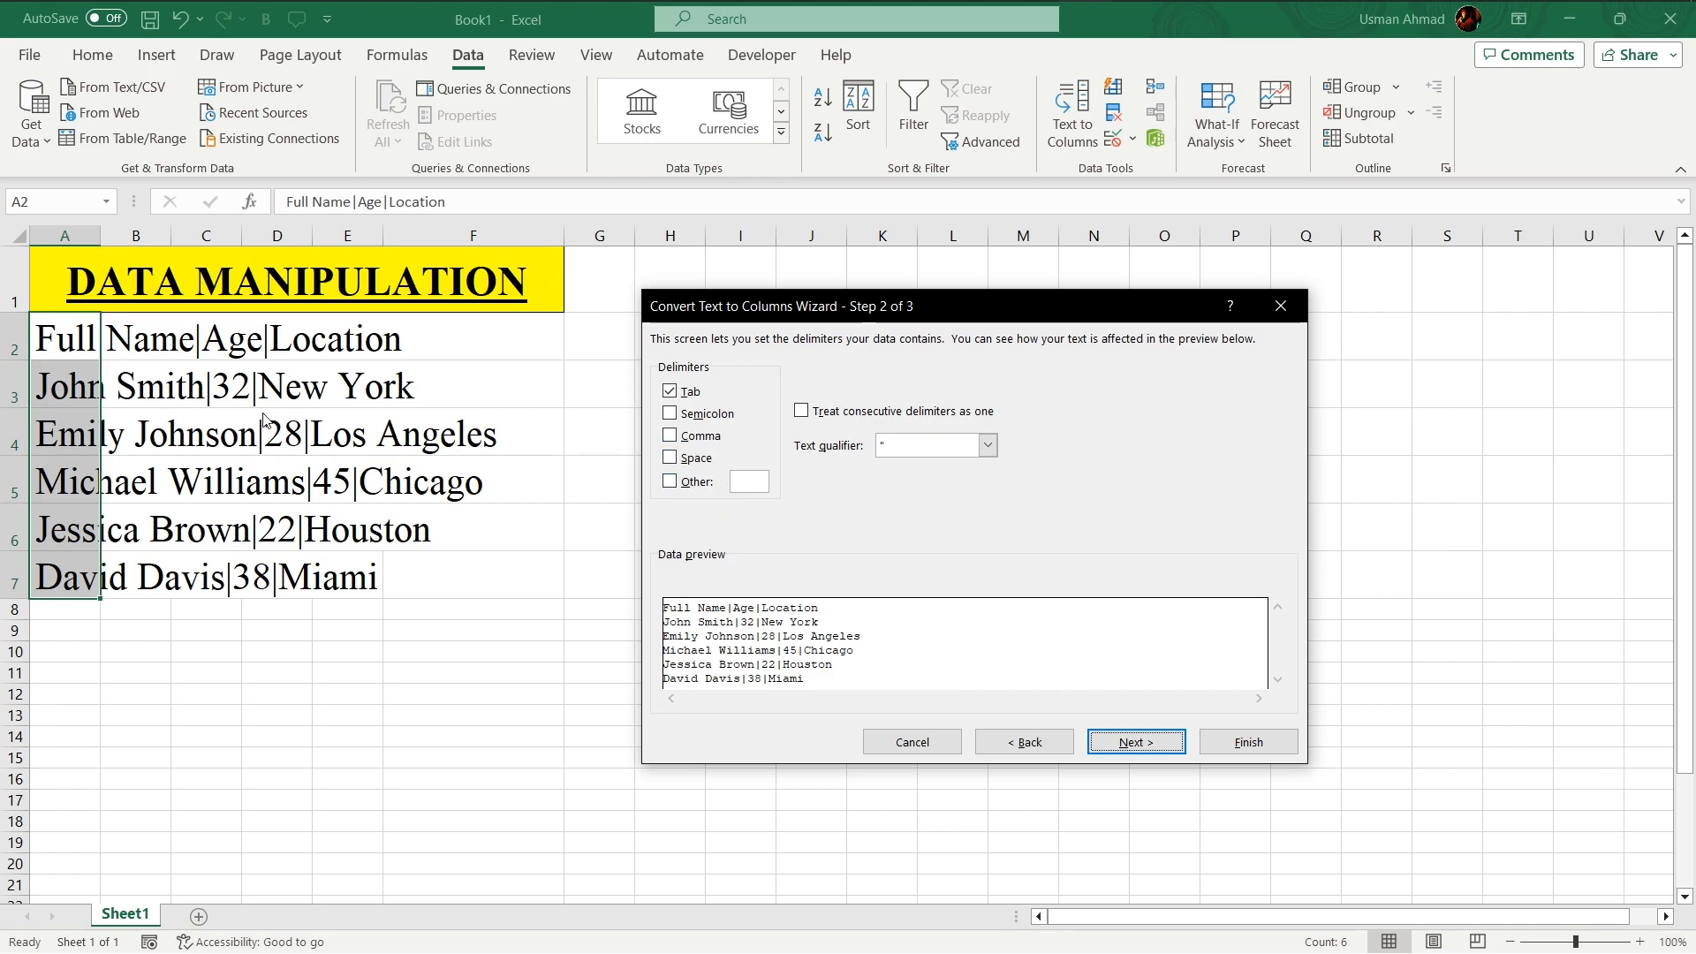
- Set the delimiter to only the pipe character | as Other and finish splitting into columns
click(670, 481)
click(670, 392)
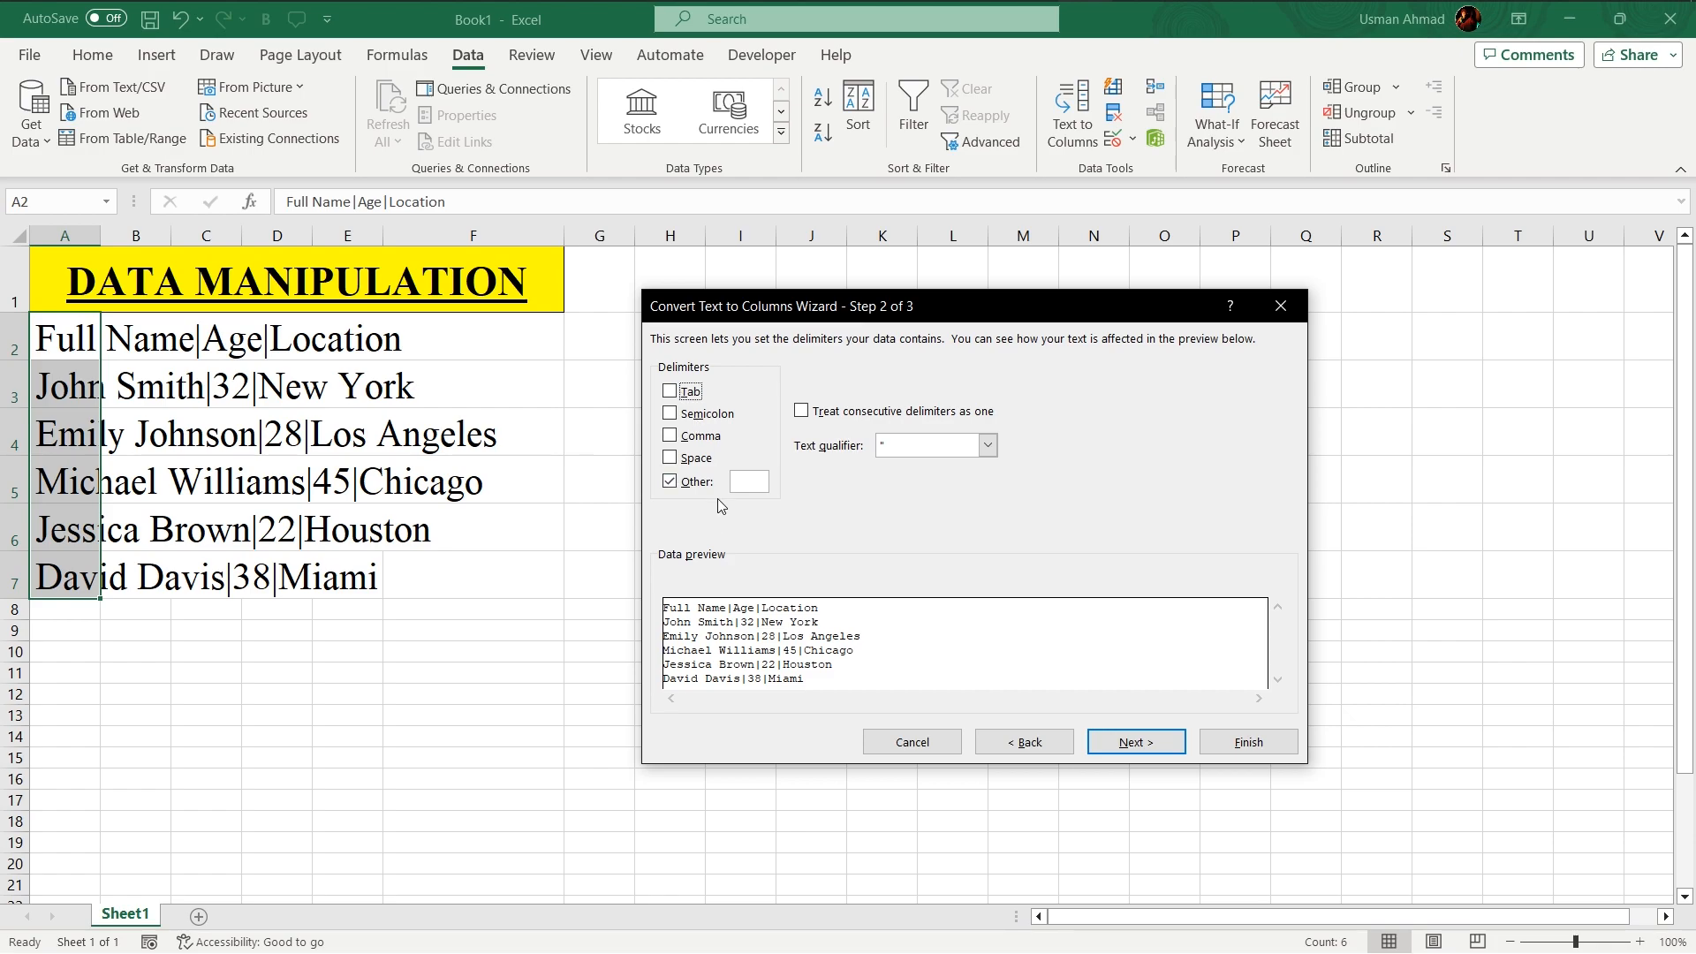
click(745, 483)
text(|)
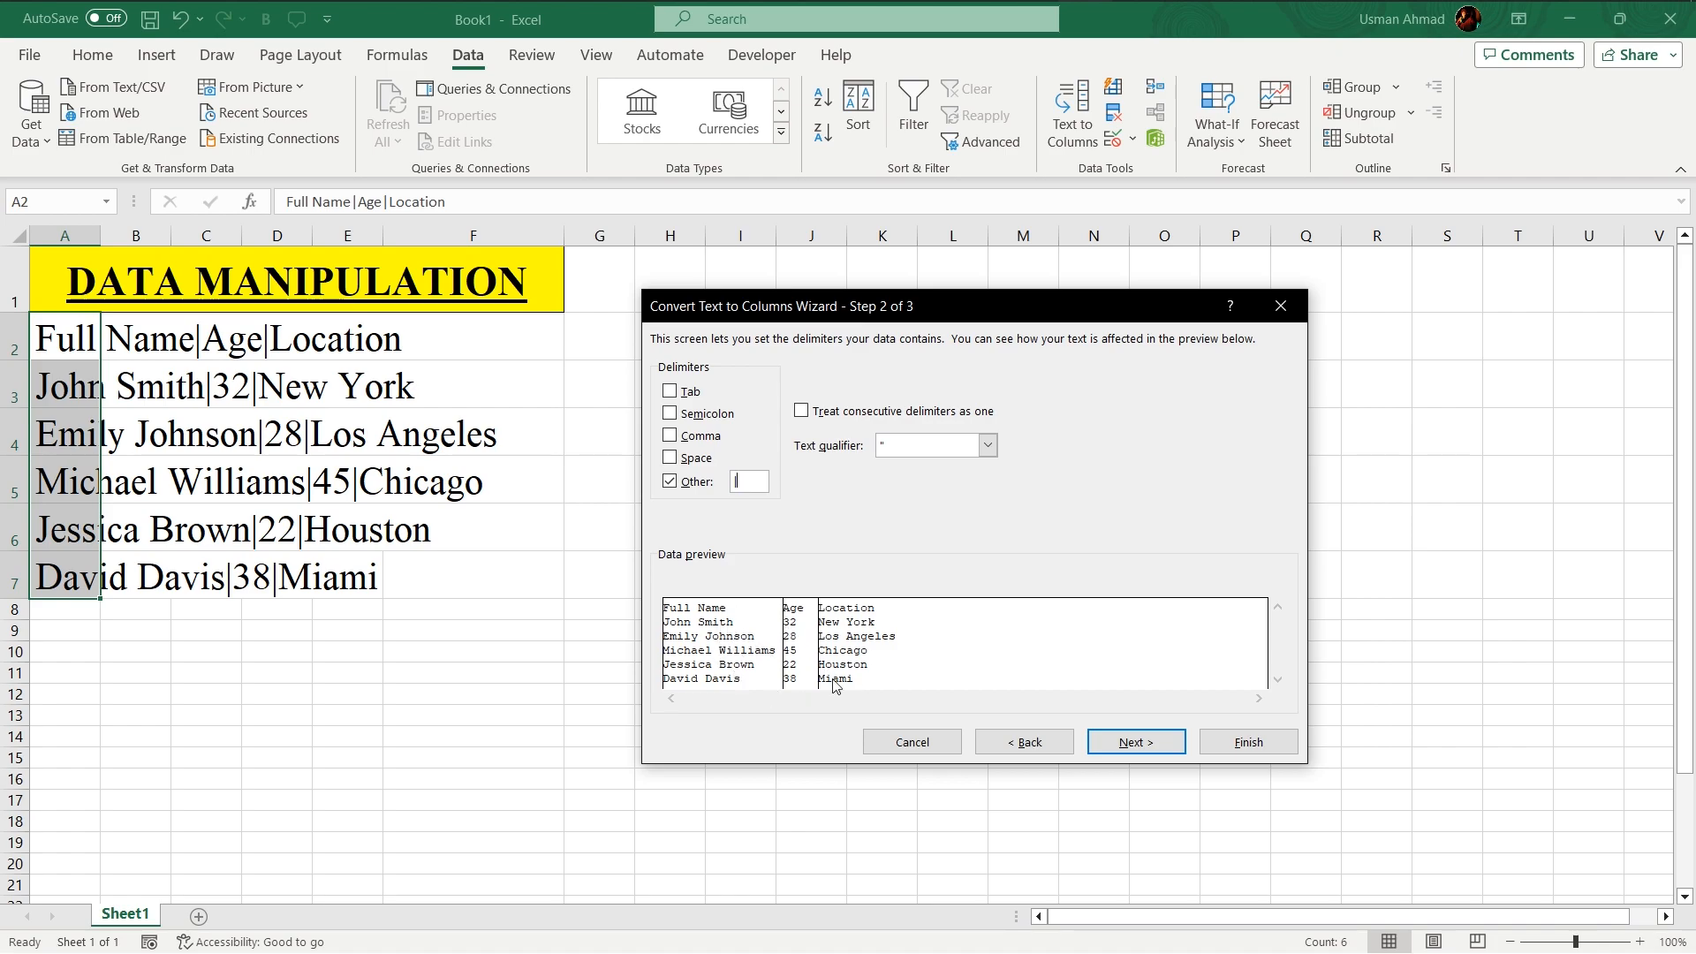
click(1126, 747)
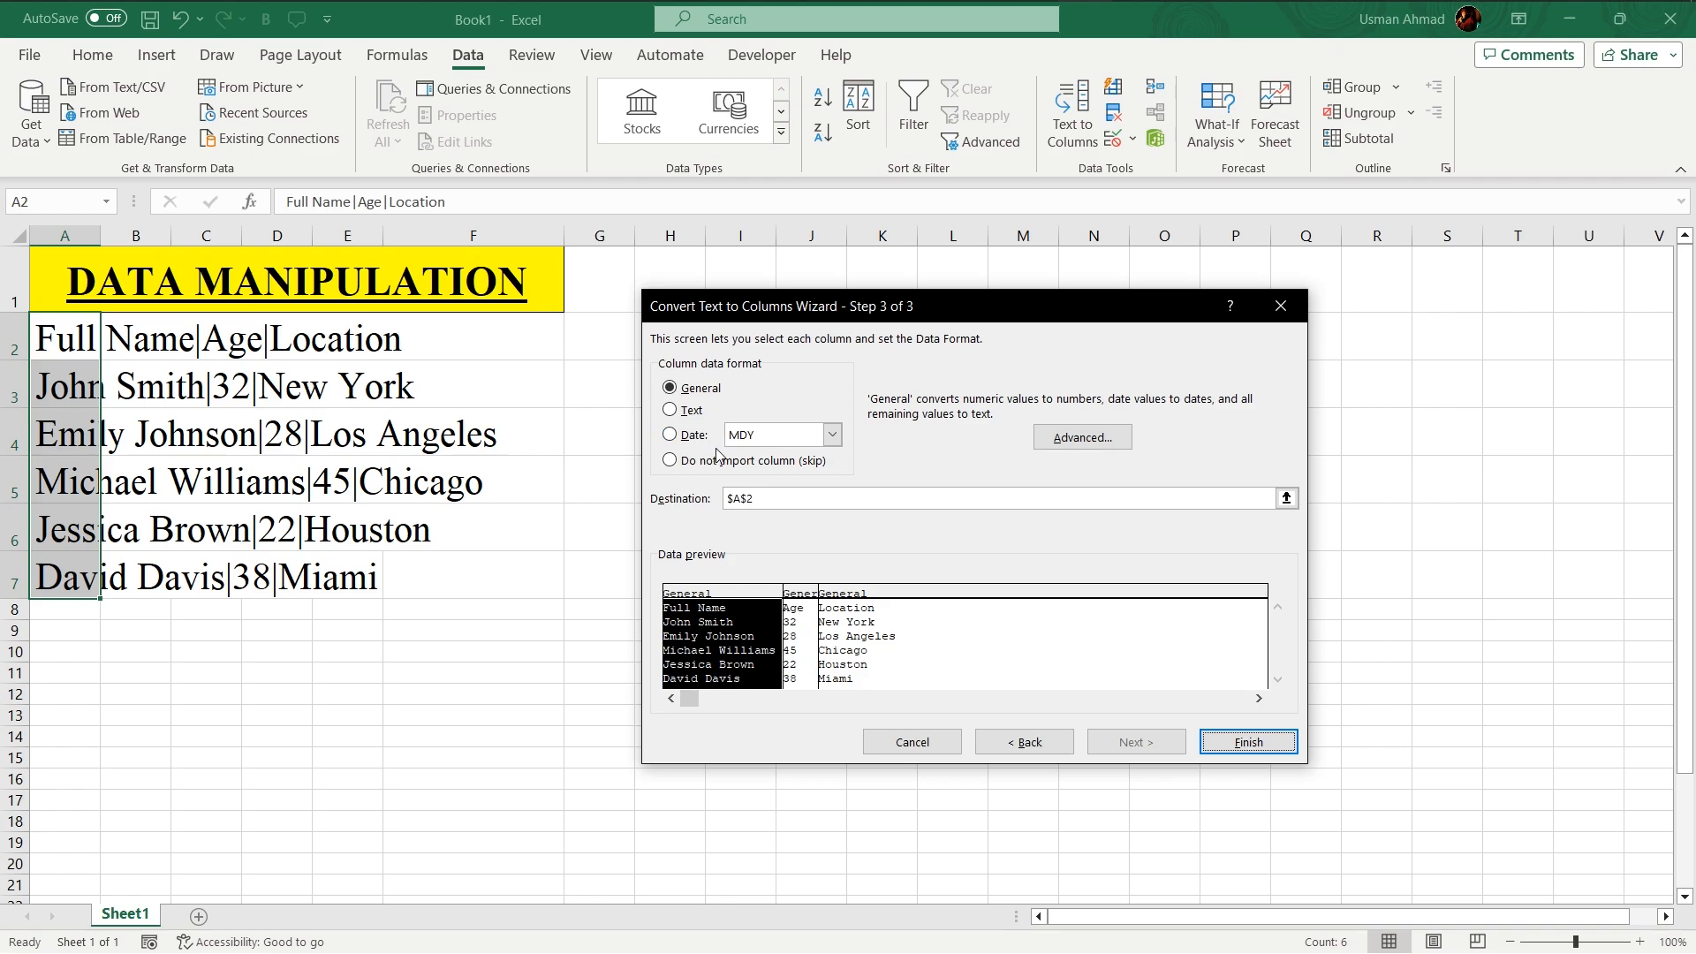
click(1249, 743)
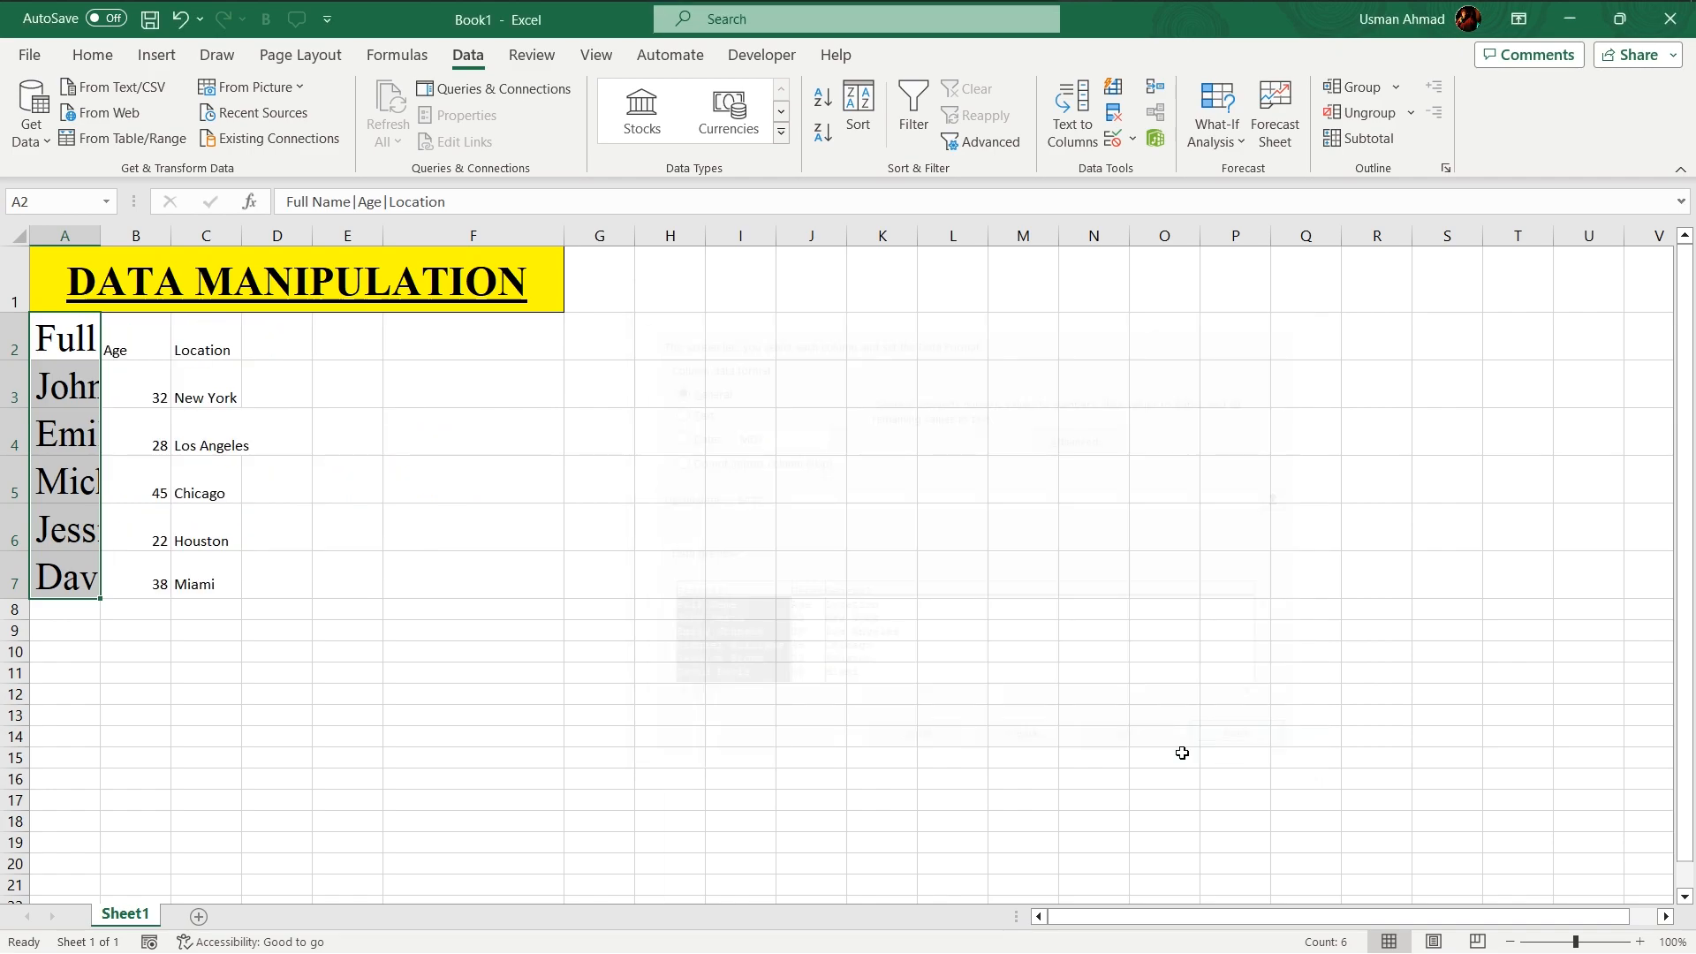
- Set the font size of the split data in A2:C7 to 26
click(220, 633)
drag(64, 339, 225, 583)
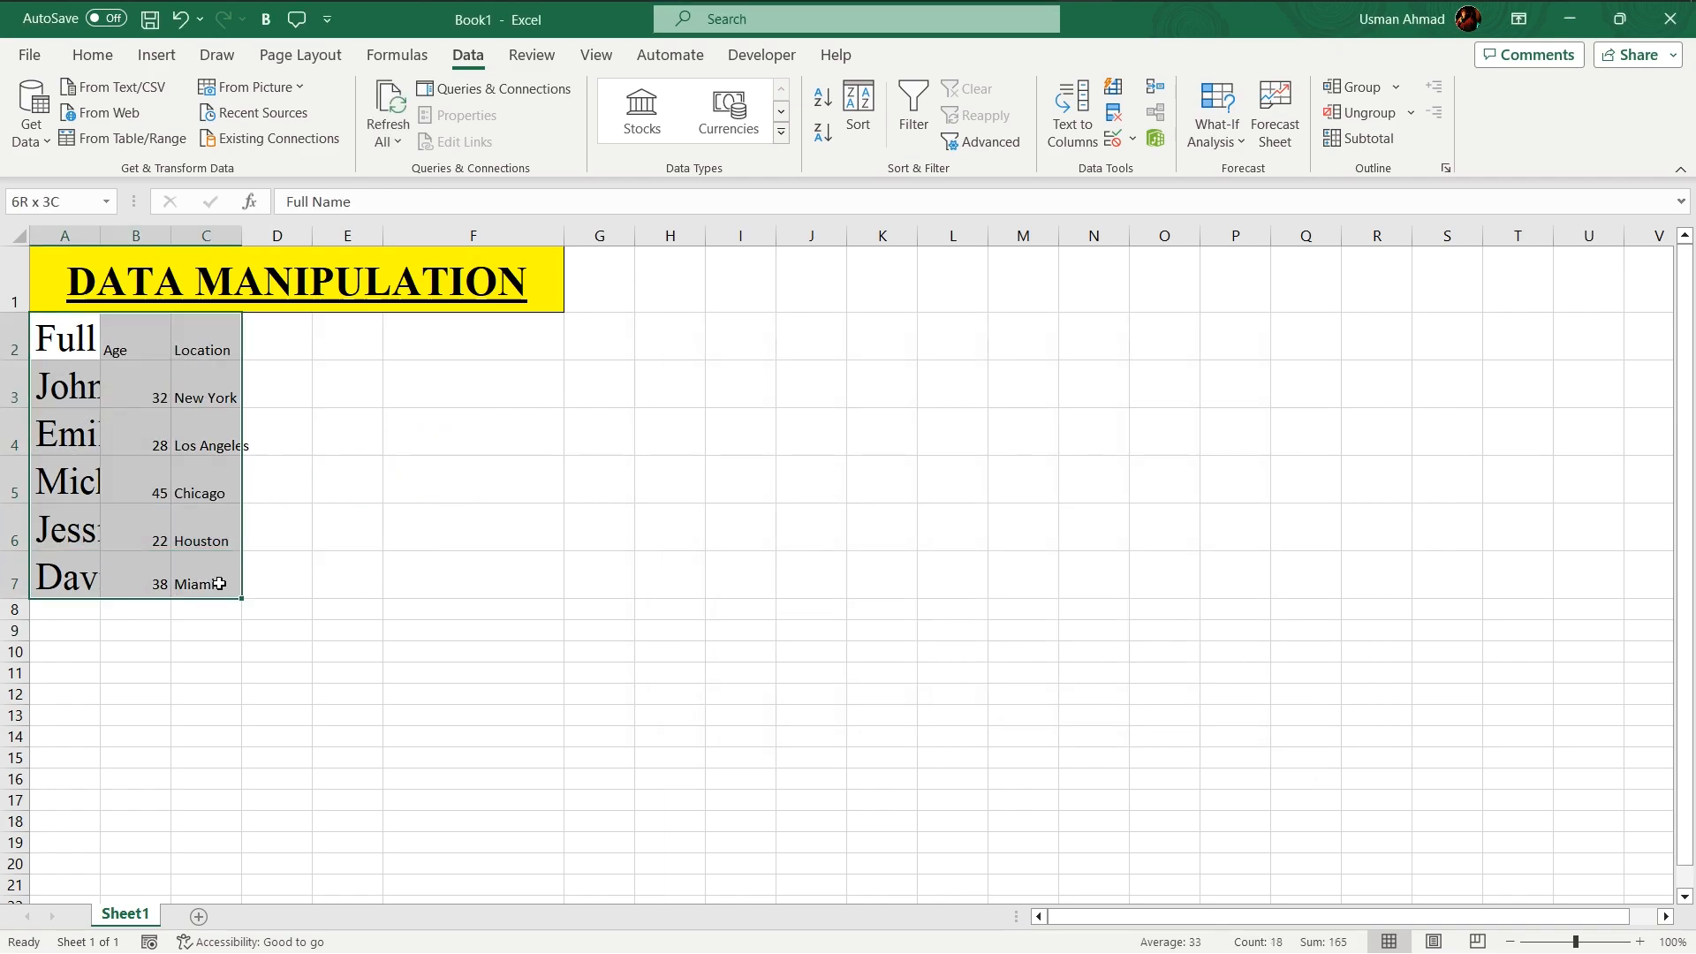
click(93, 55)
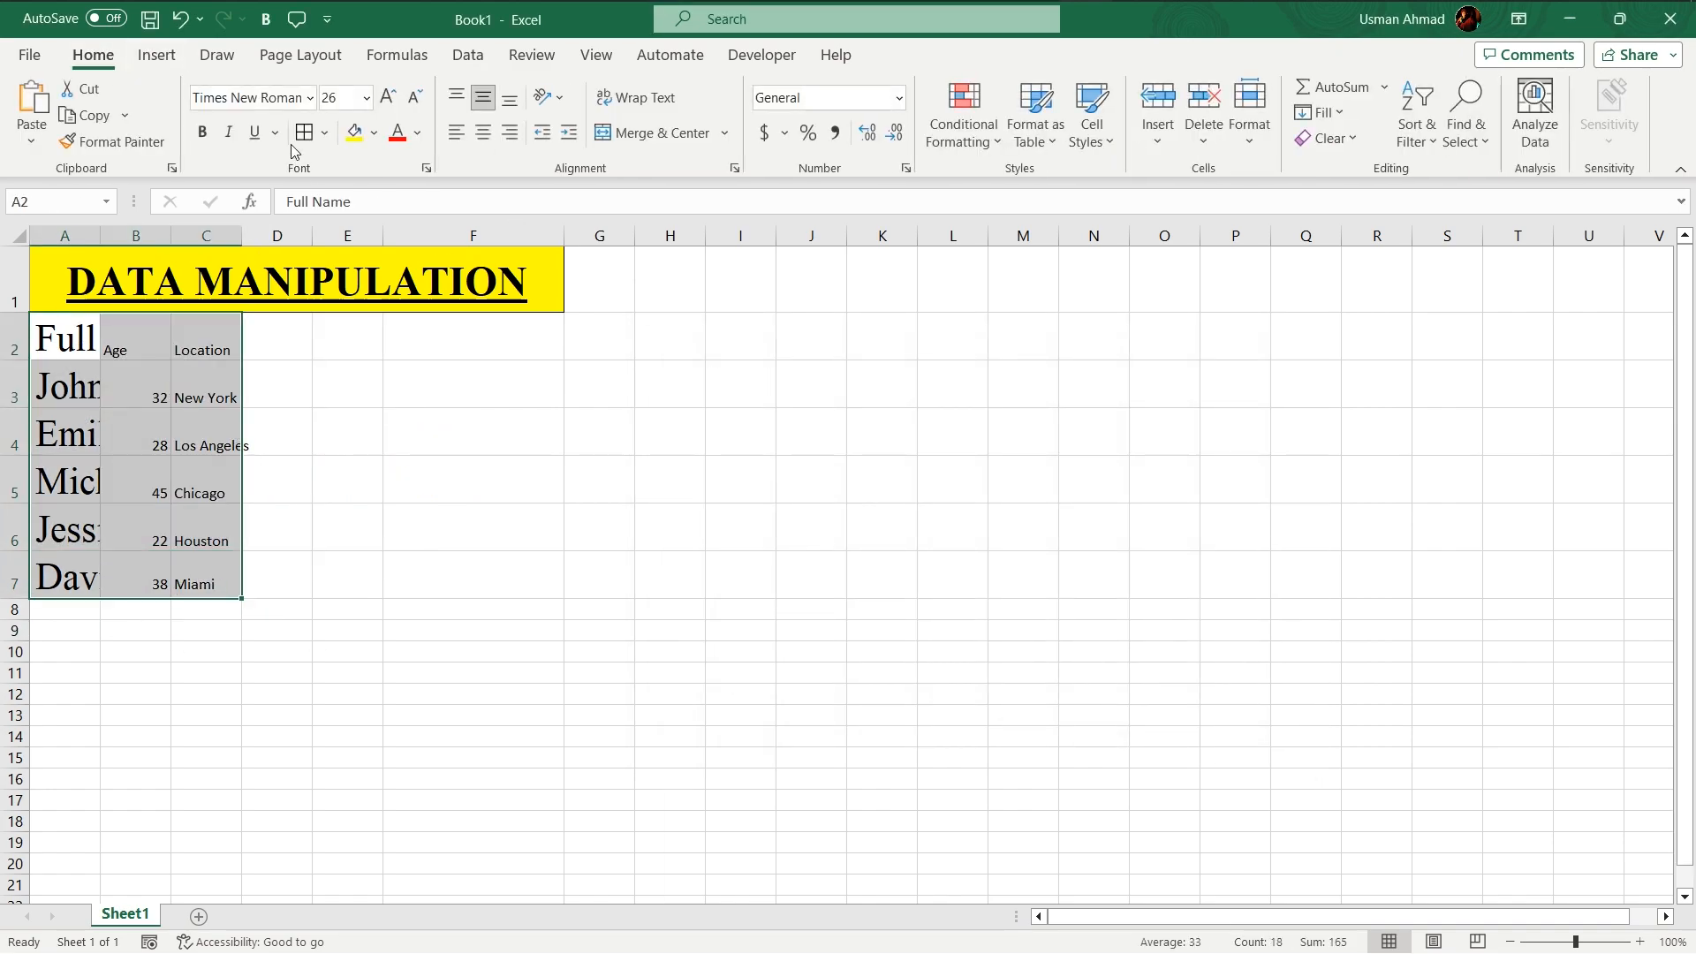
click(345, 98)
text(26)
key(Return)
click(333, 568)
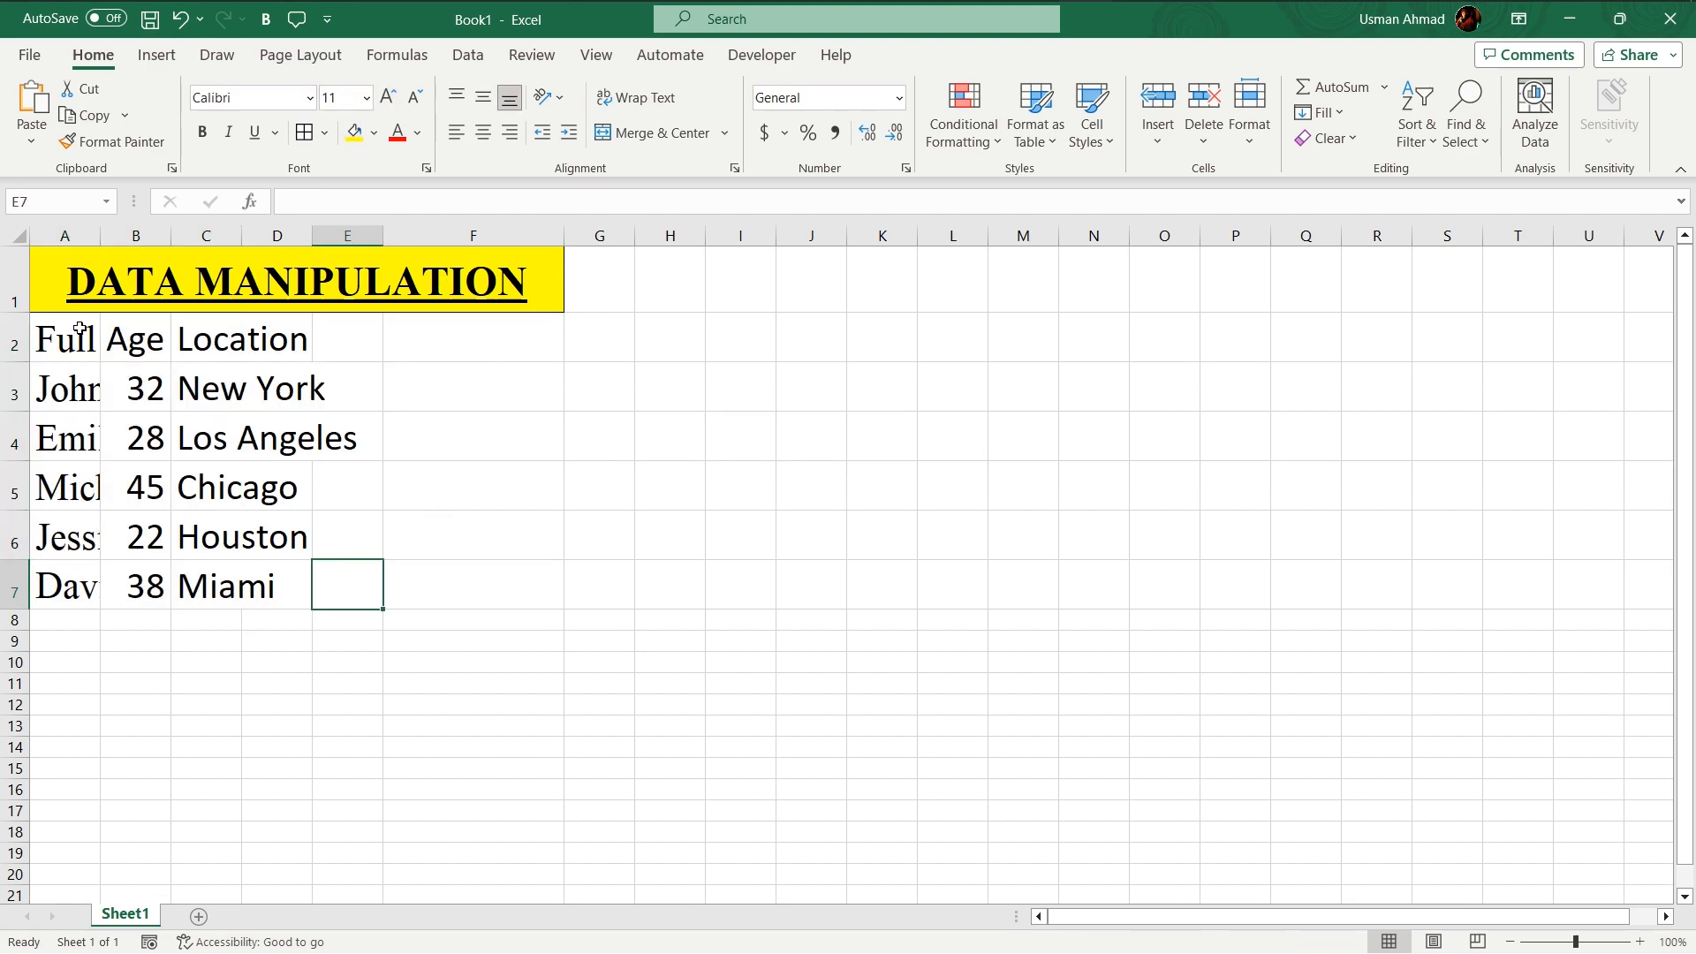
- Autofit the widths of columns A, B and C to their contents
click(80, 329)
double_click(100, 235)
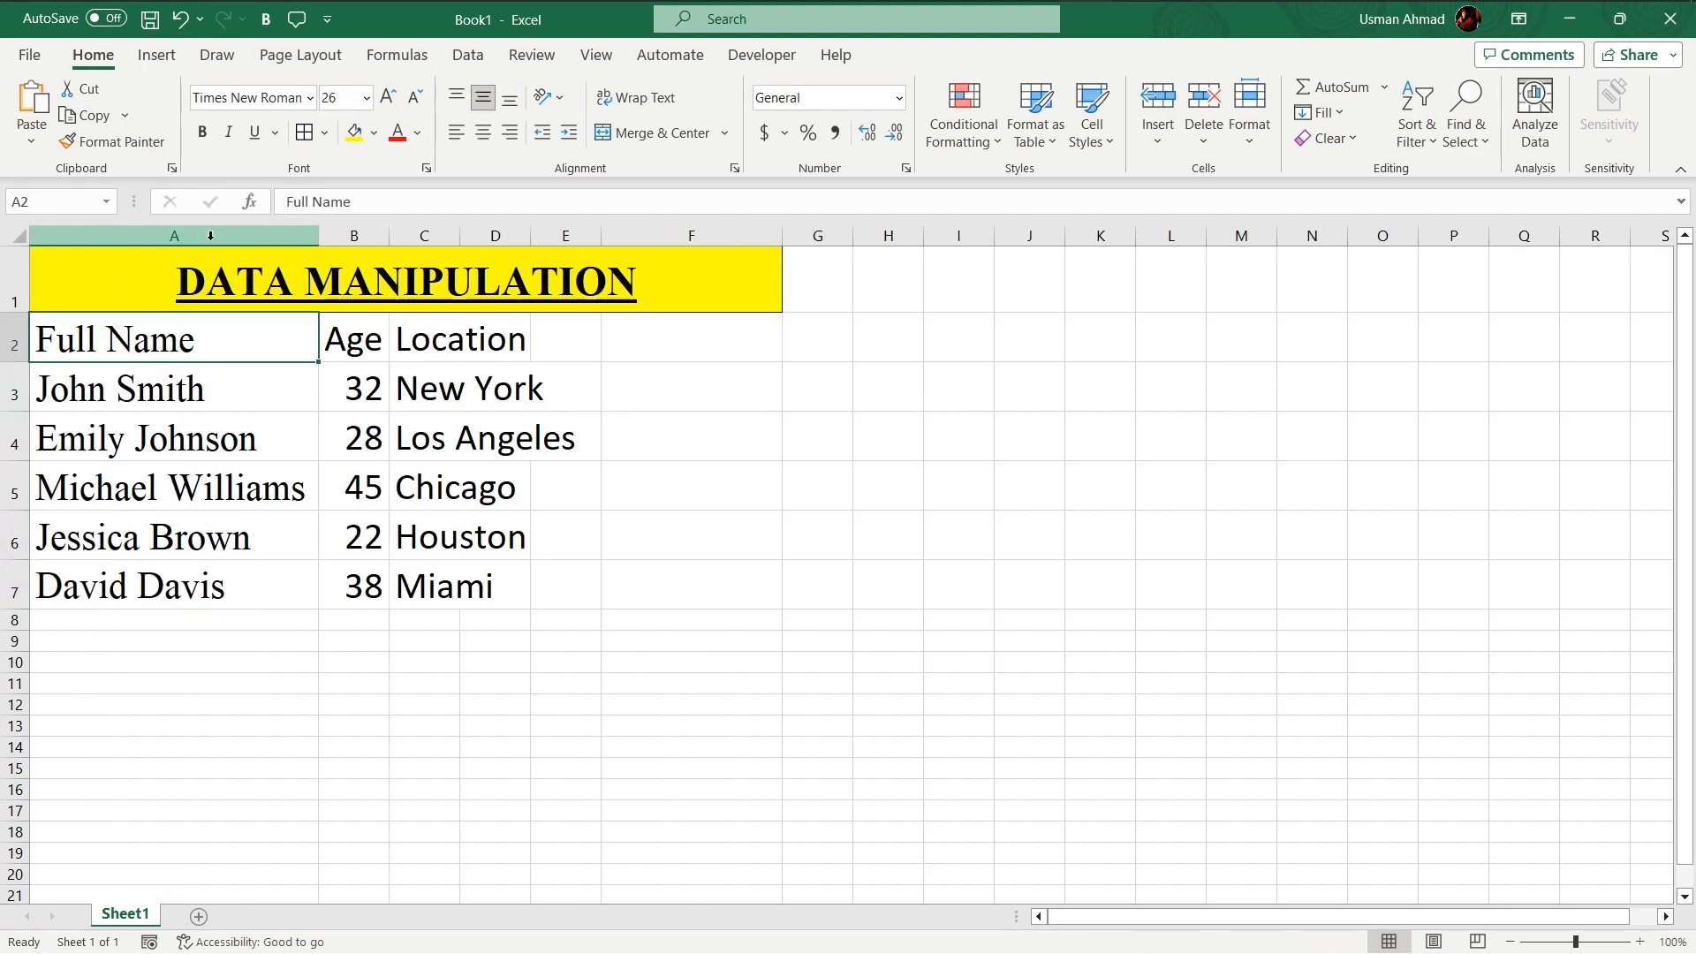
double_click(390, 226)
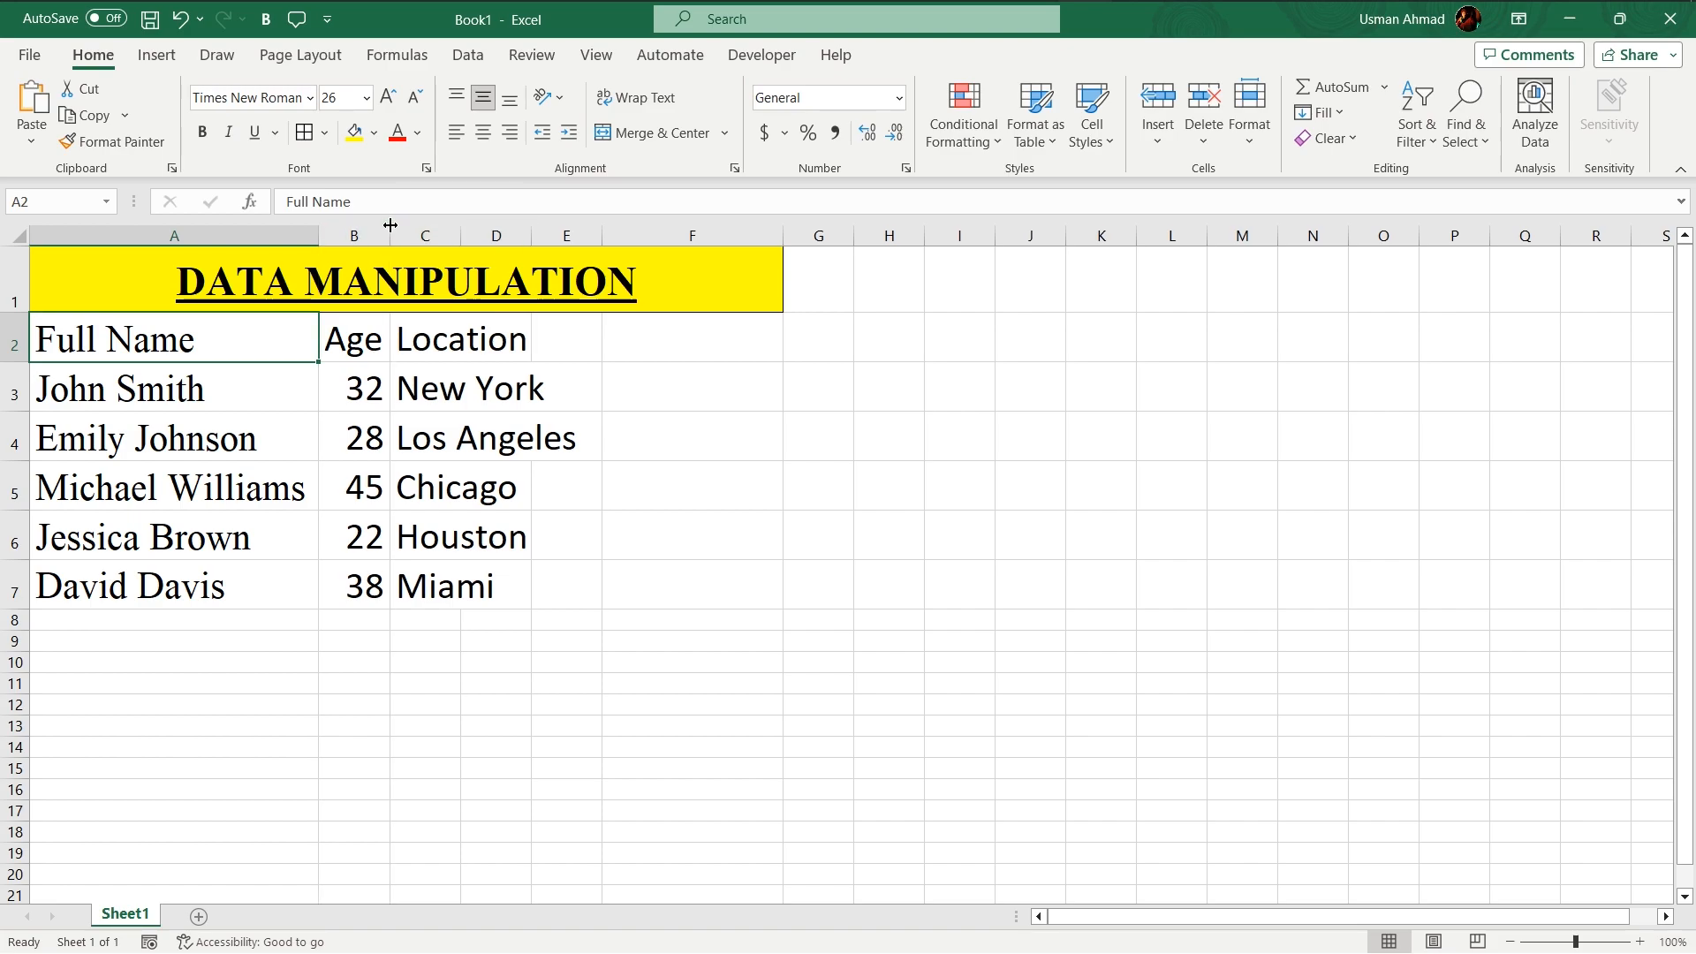
double_click(460, 227)
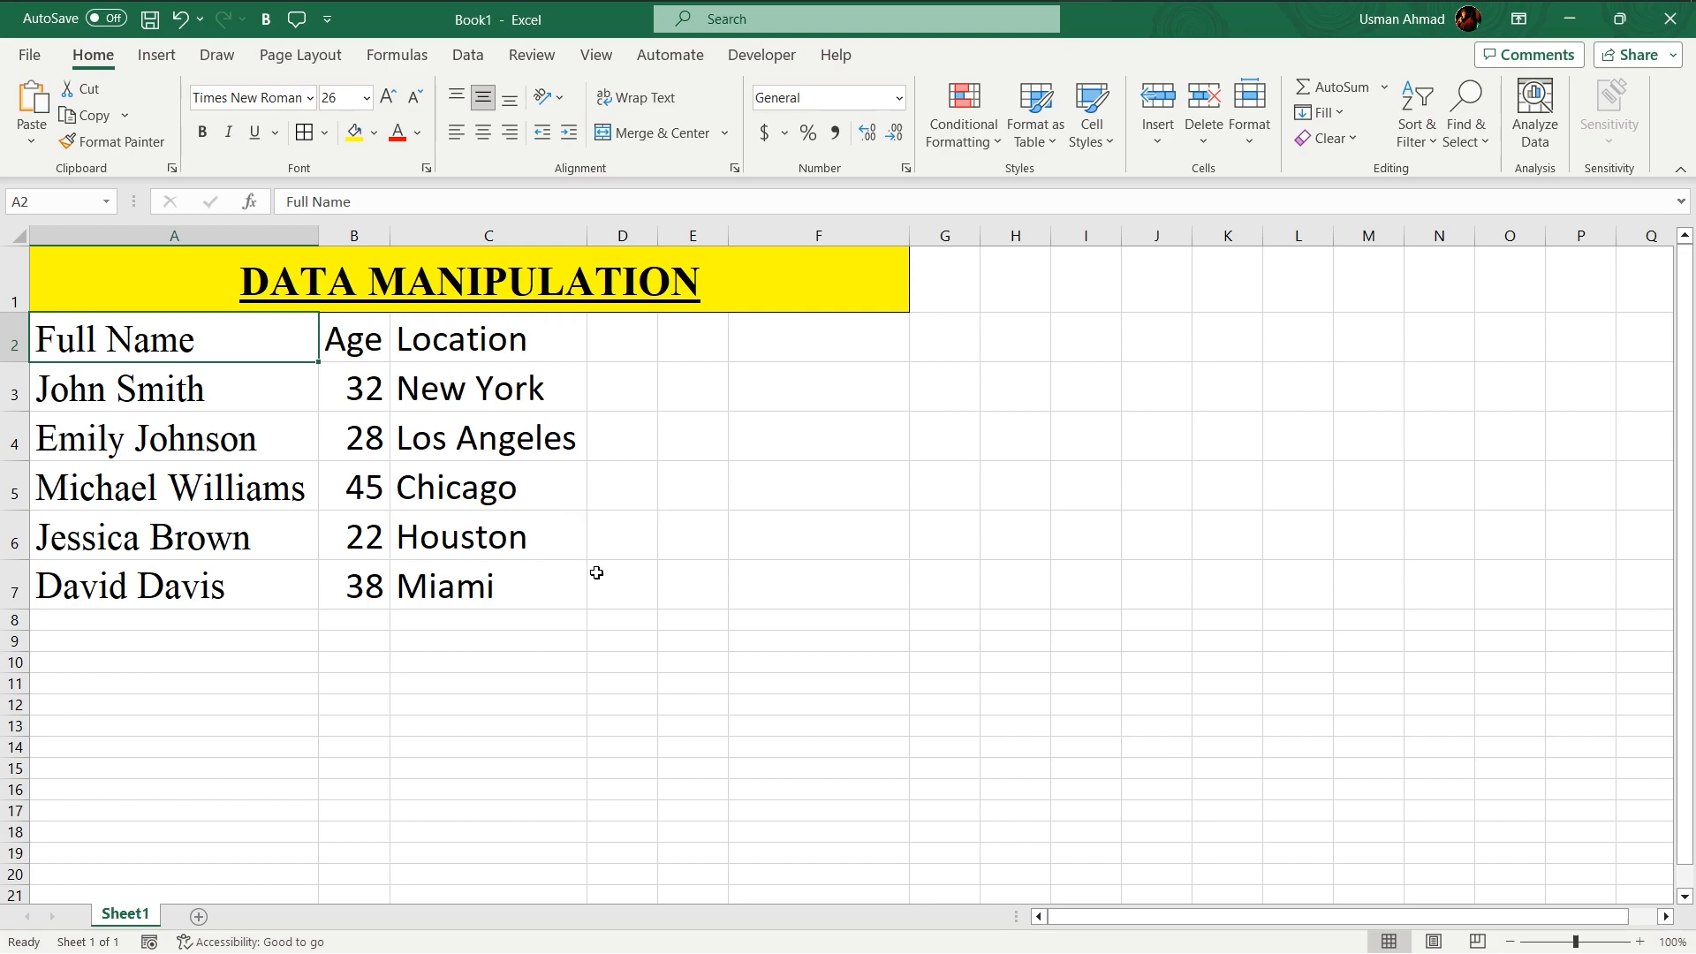
click(447, 504)
click(414, 698)
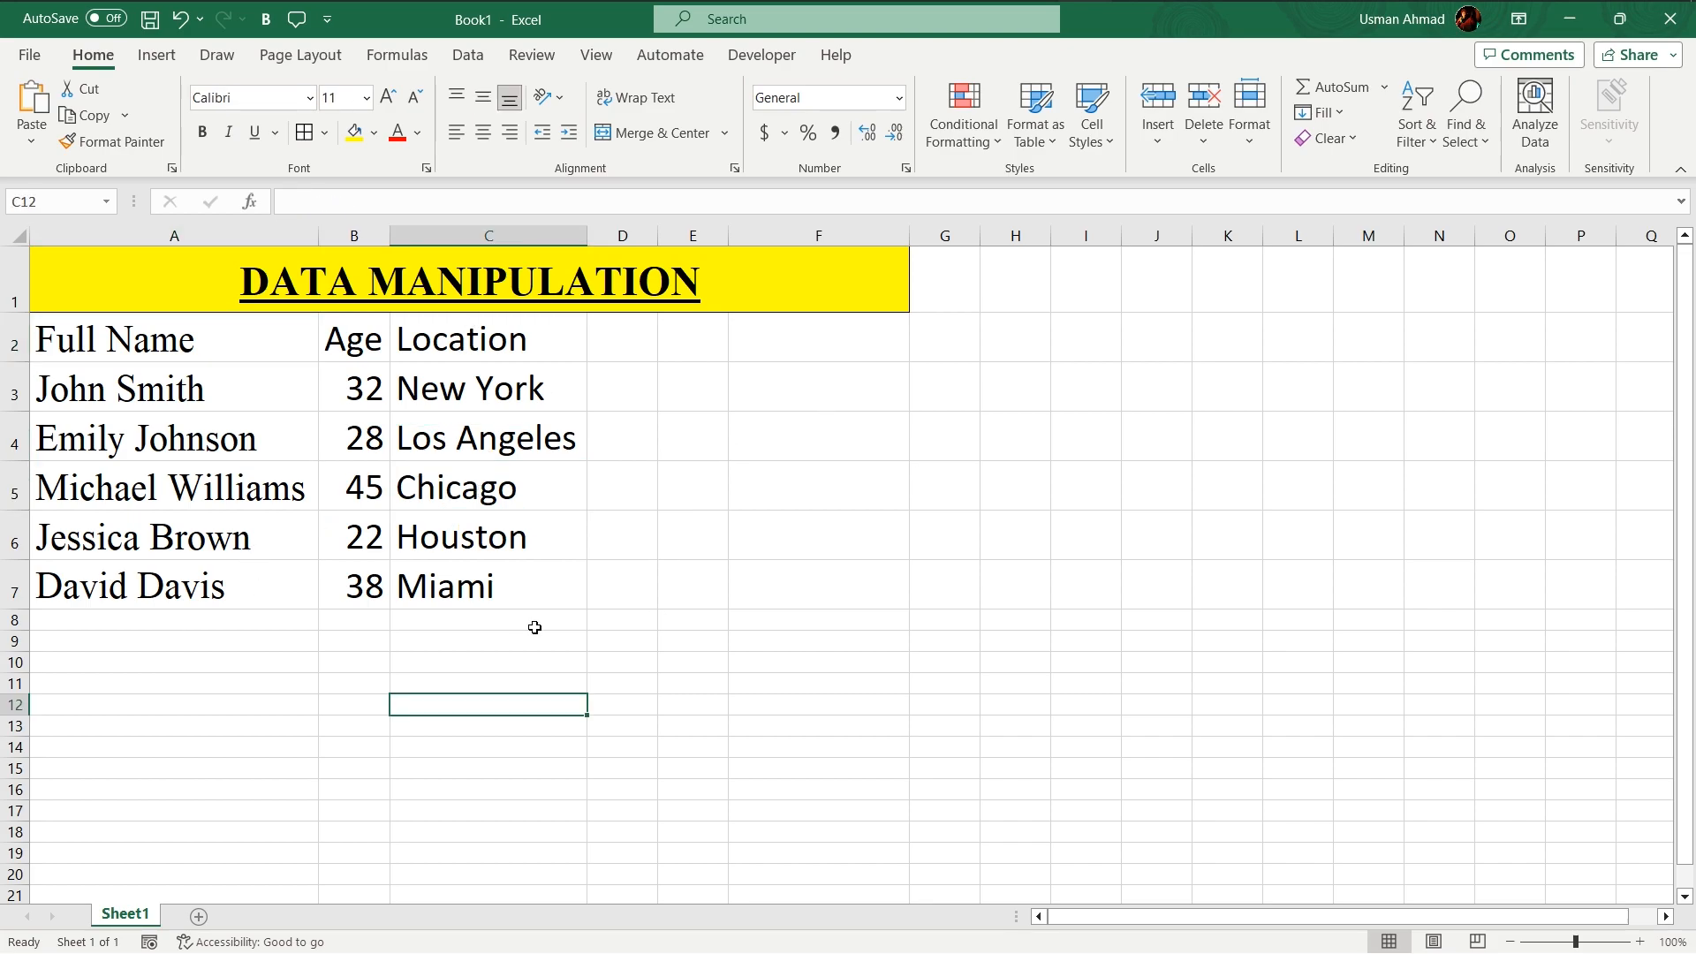
- Select and copy the comma-separated name, age, email and phone lines in the Word document
key(alt+Tab)
scroll(839, 554, down, 5)
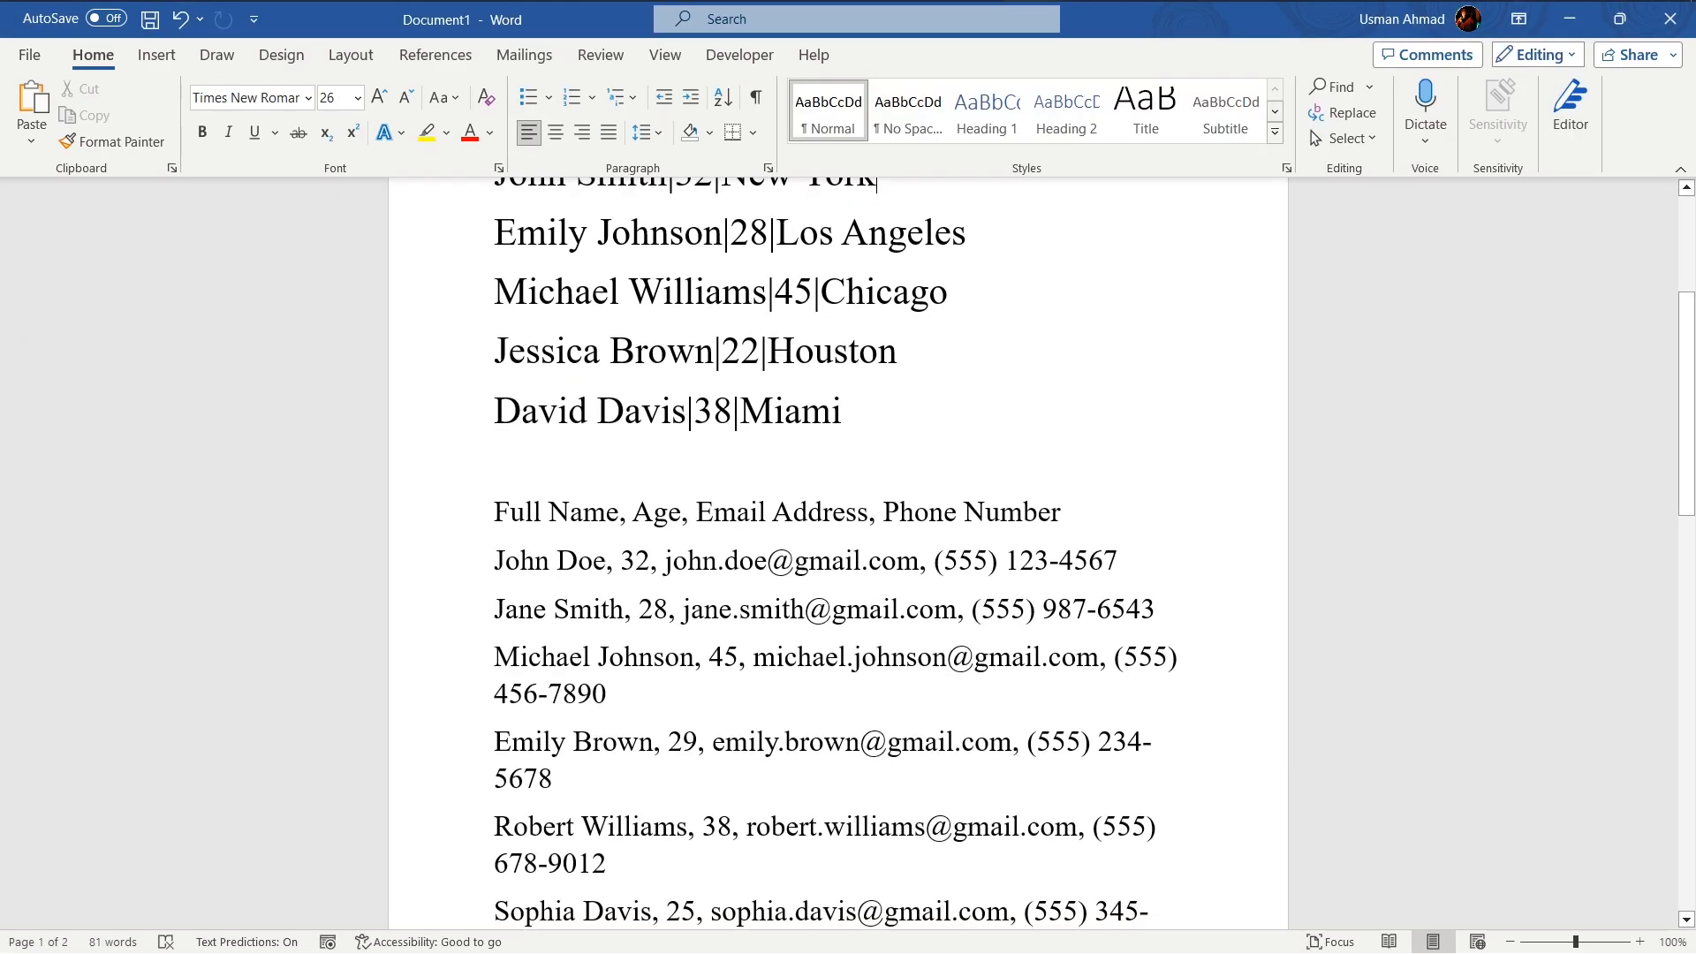
drag(493, 405, 641, 867)
key(ctrl+c)
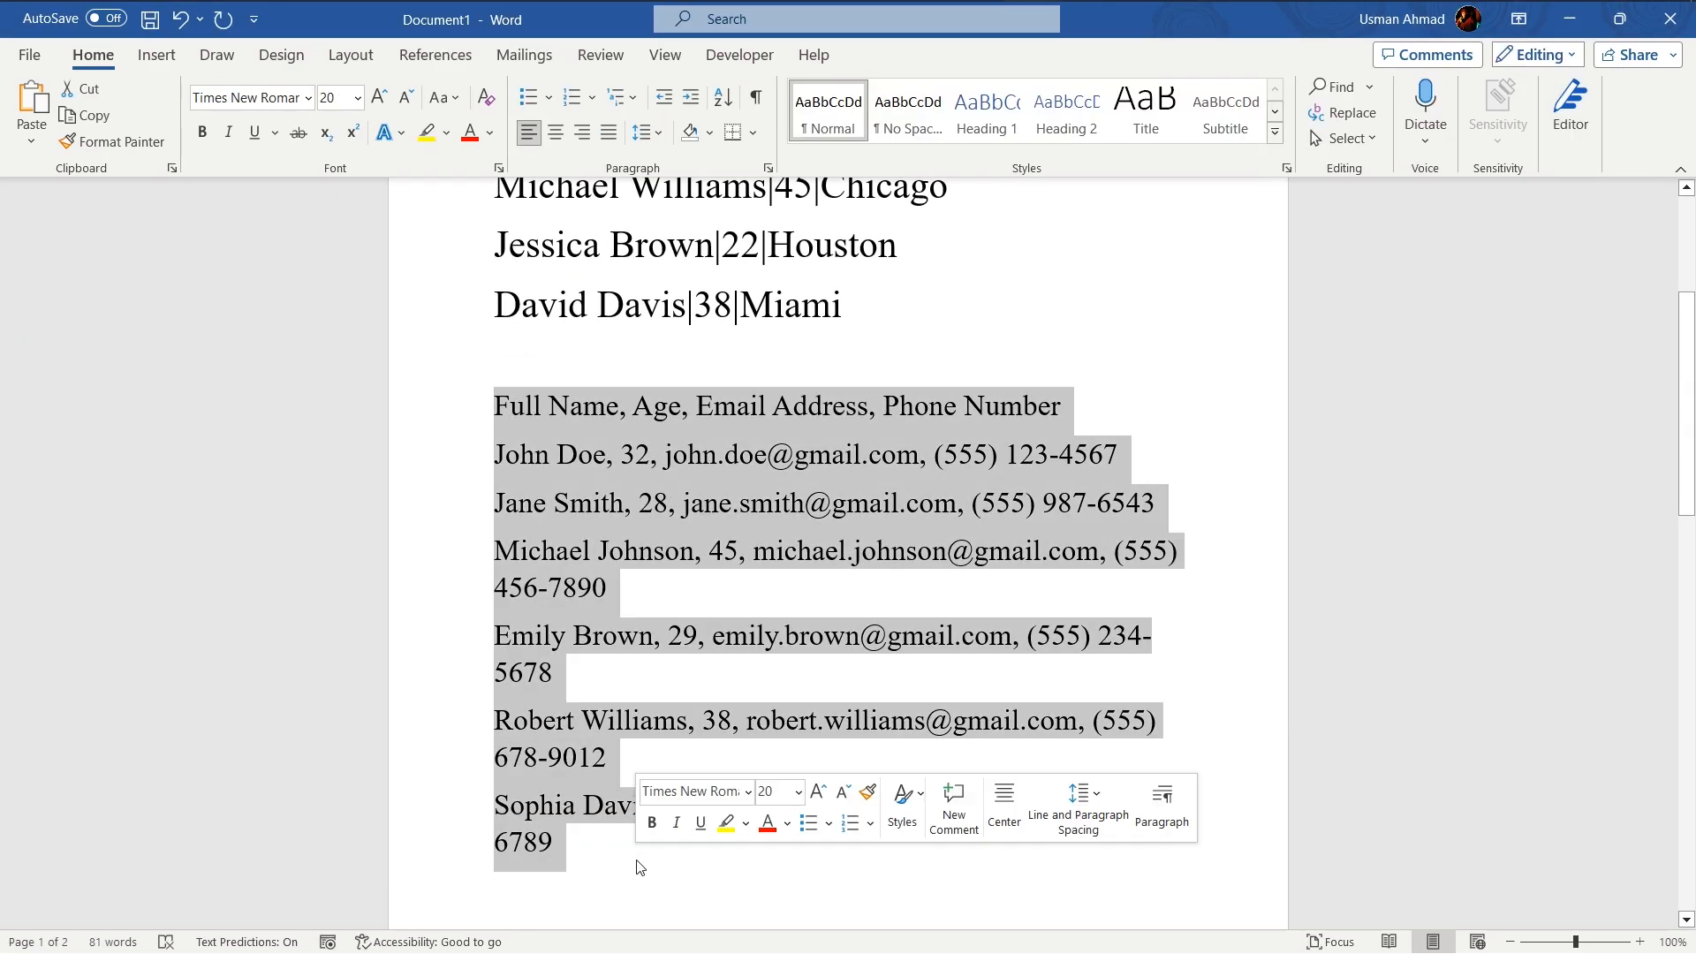
key(alt+Tab)
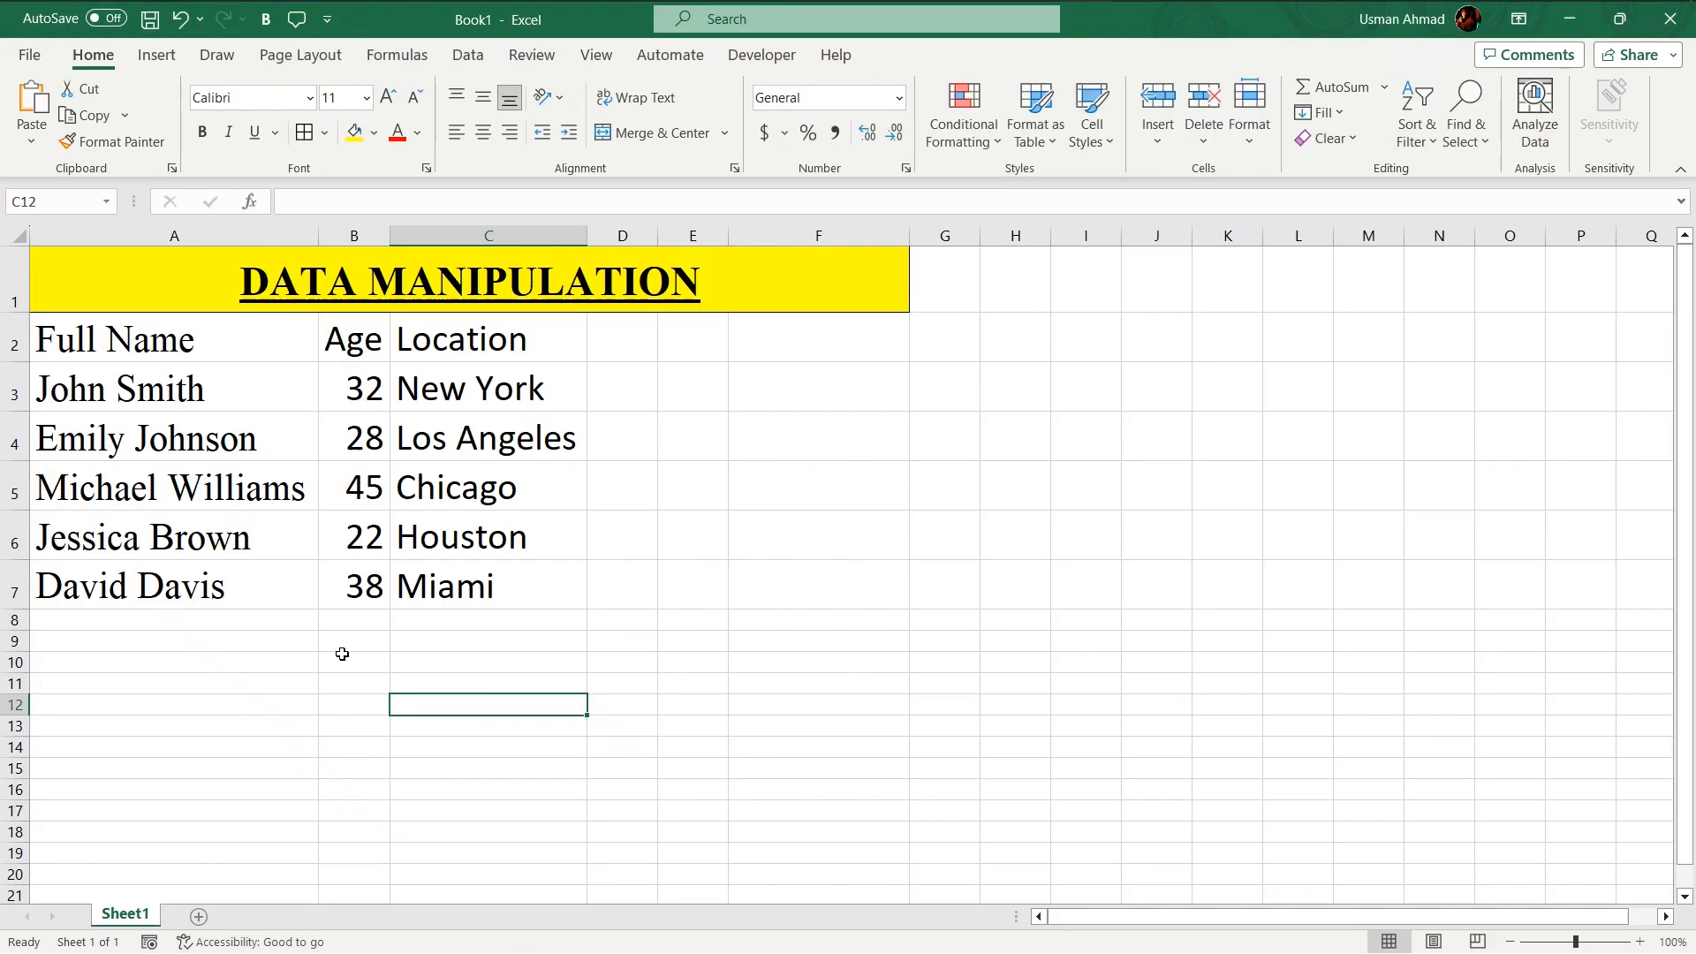
- Paste the comma-separated lines into the workbook starting at cell A8
click(208, 617)
scroll(357, 691, down, 1)
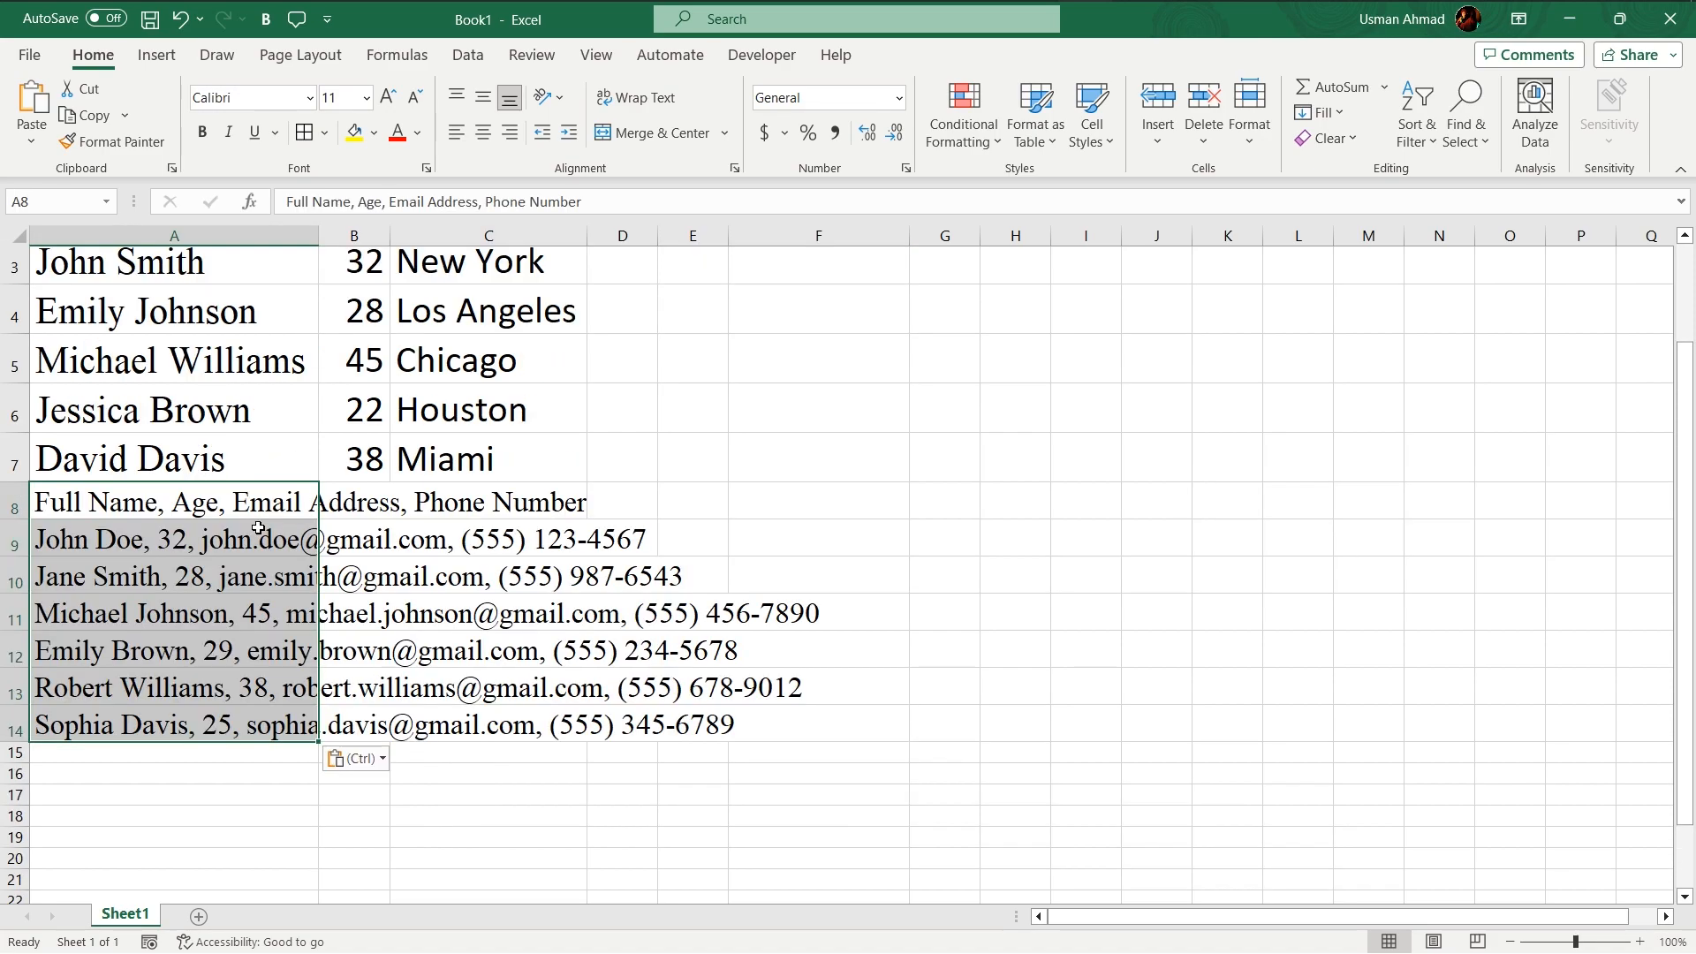
key(ctrl+v)
click(166, 693)
key(Up)
key(Up)
key(Up)
key(Up)
key(Up)
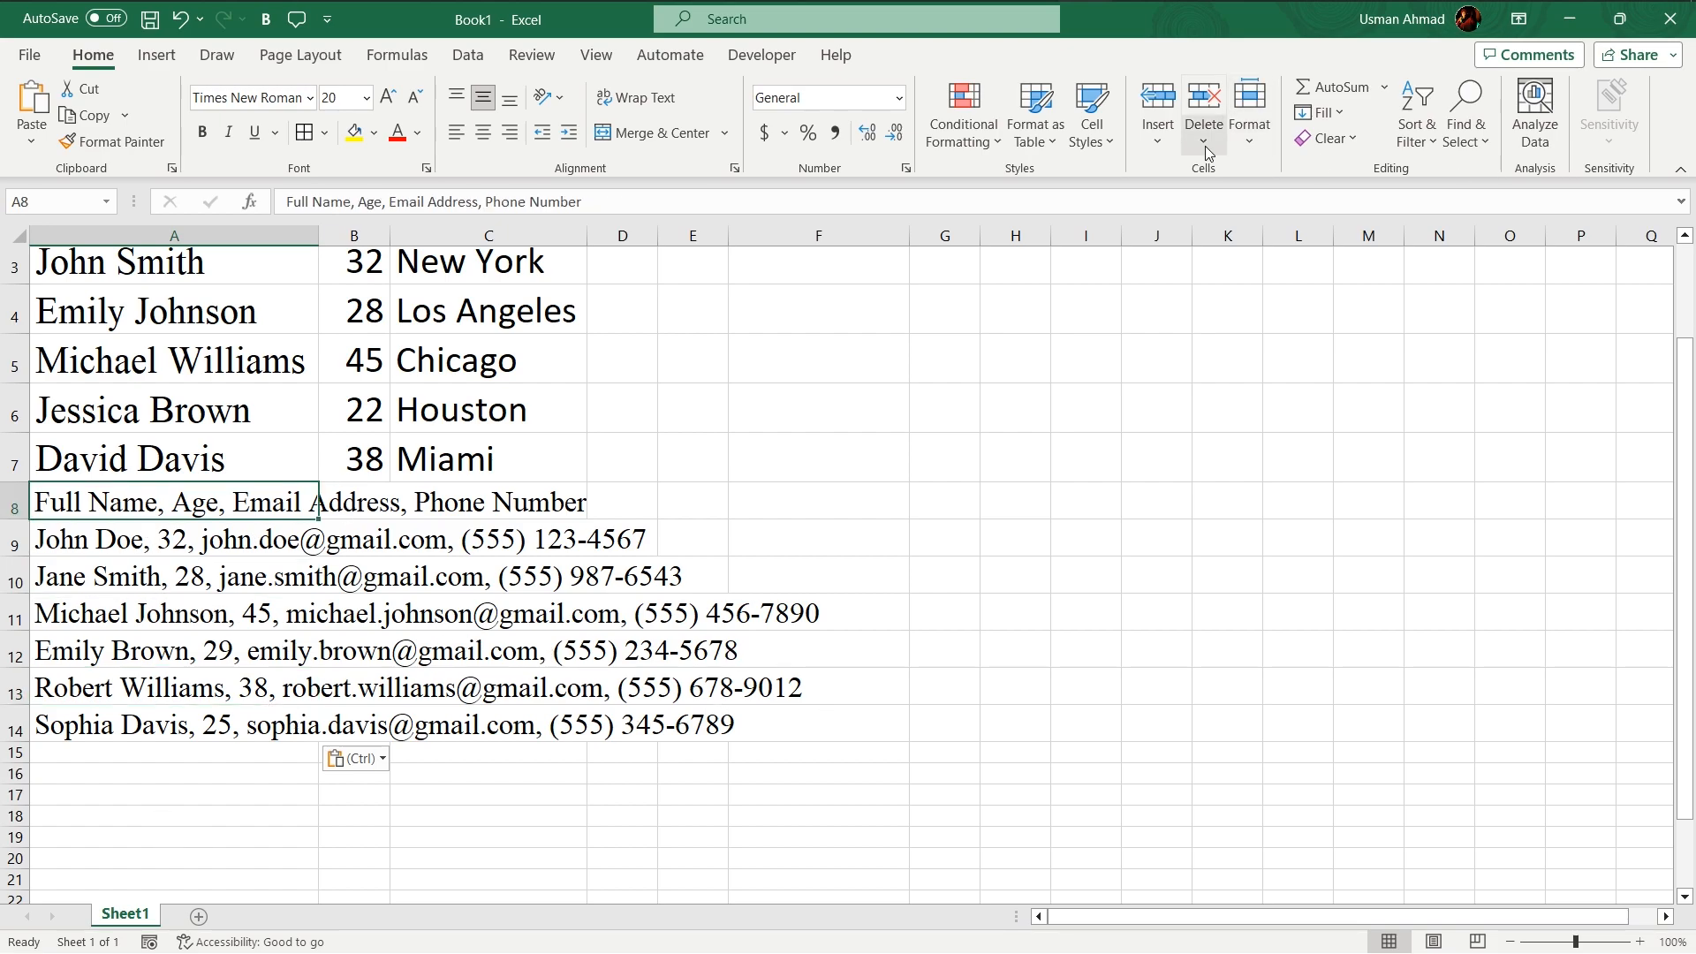
click(468, 55)
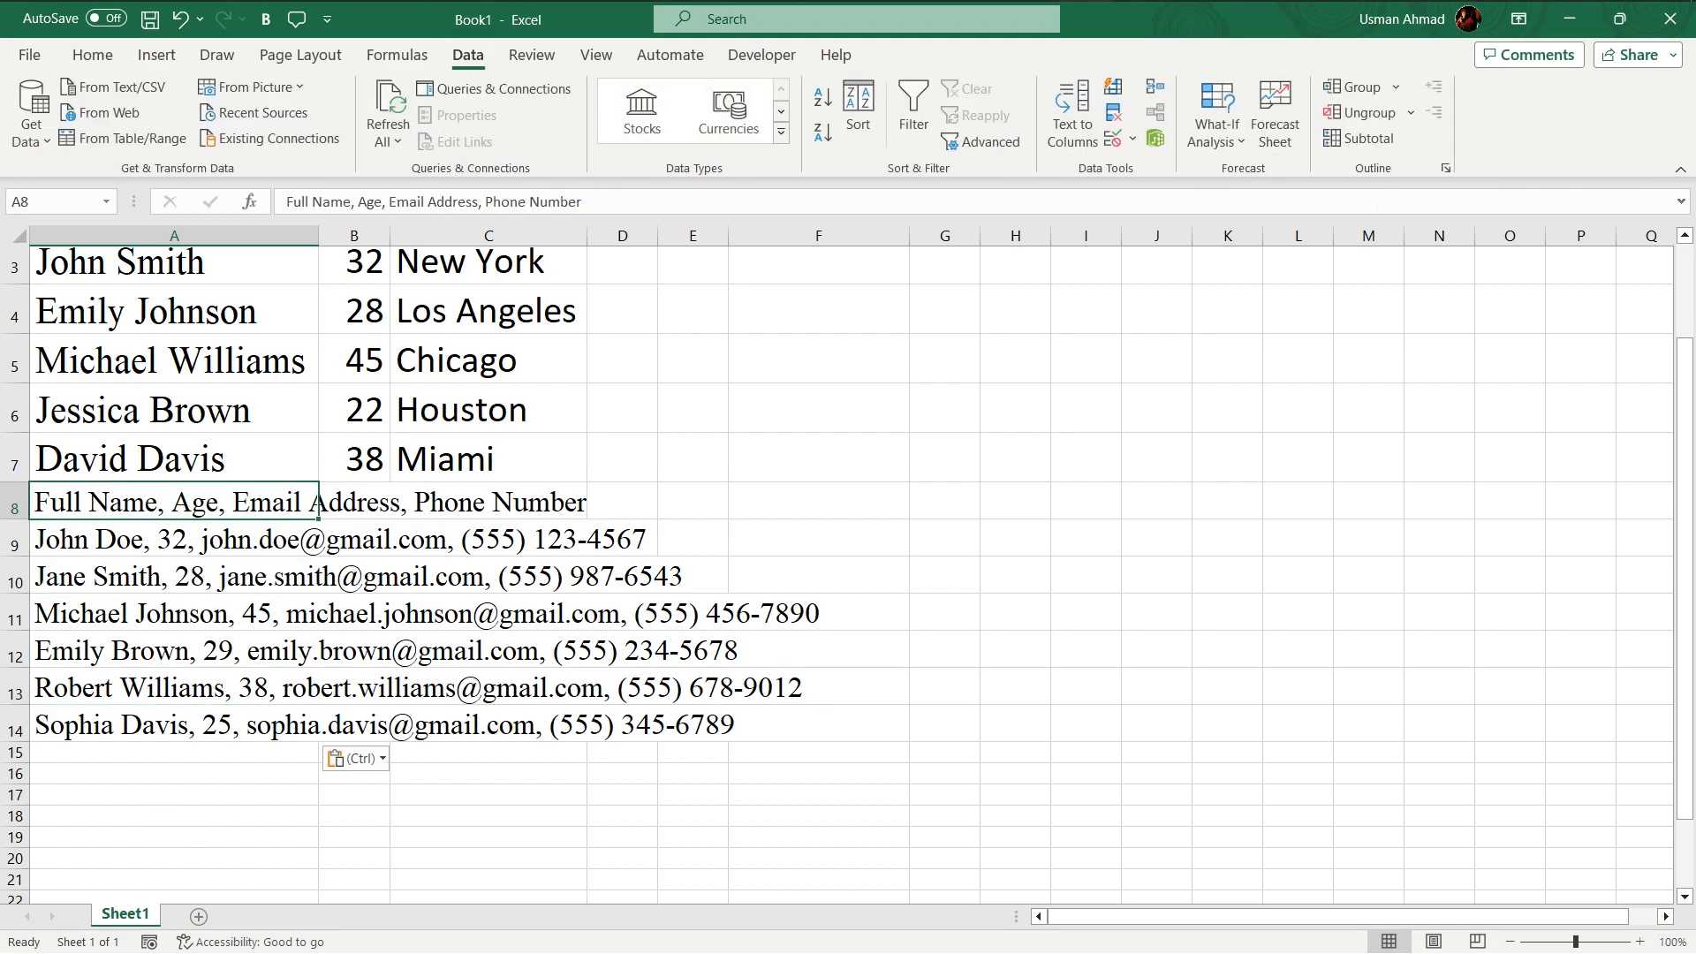
click(1074, 128)
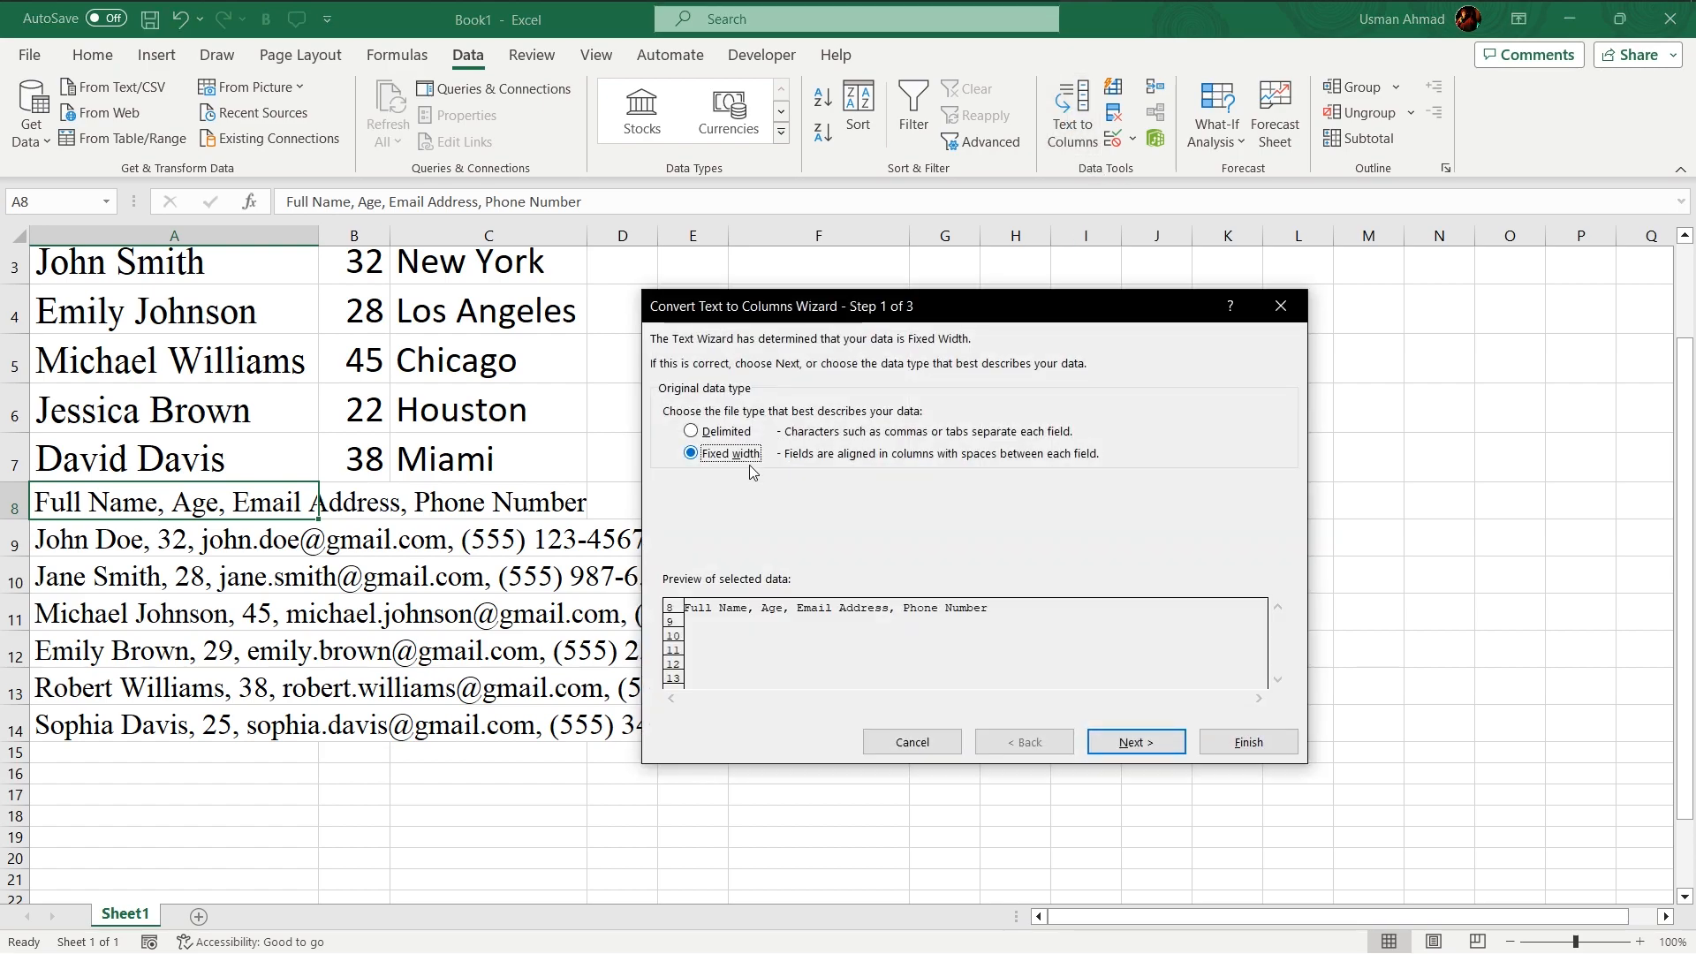
click(726, 432)
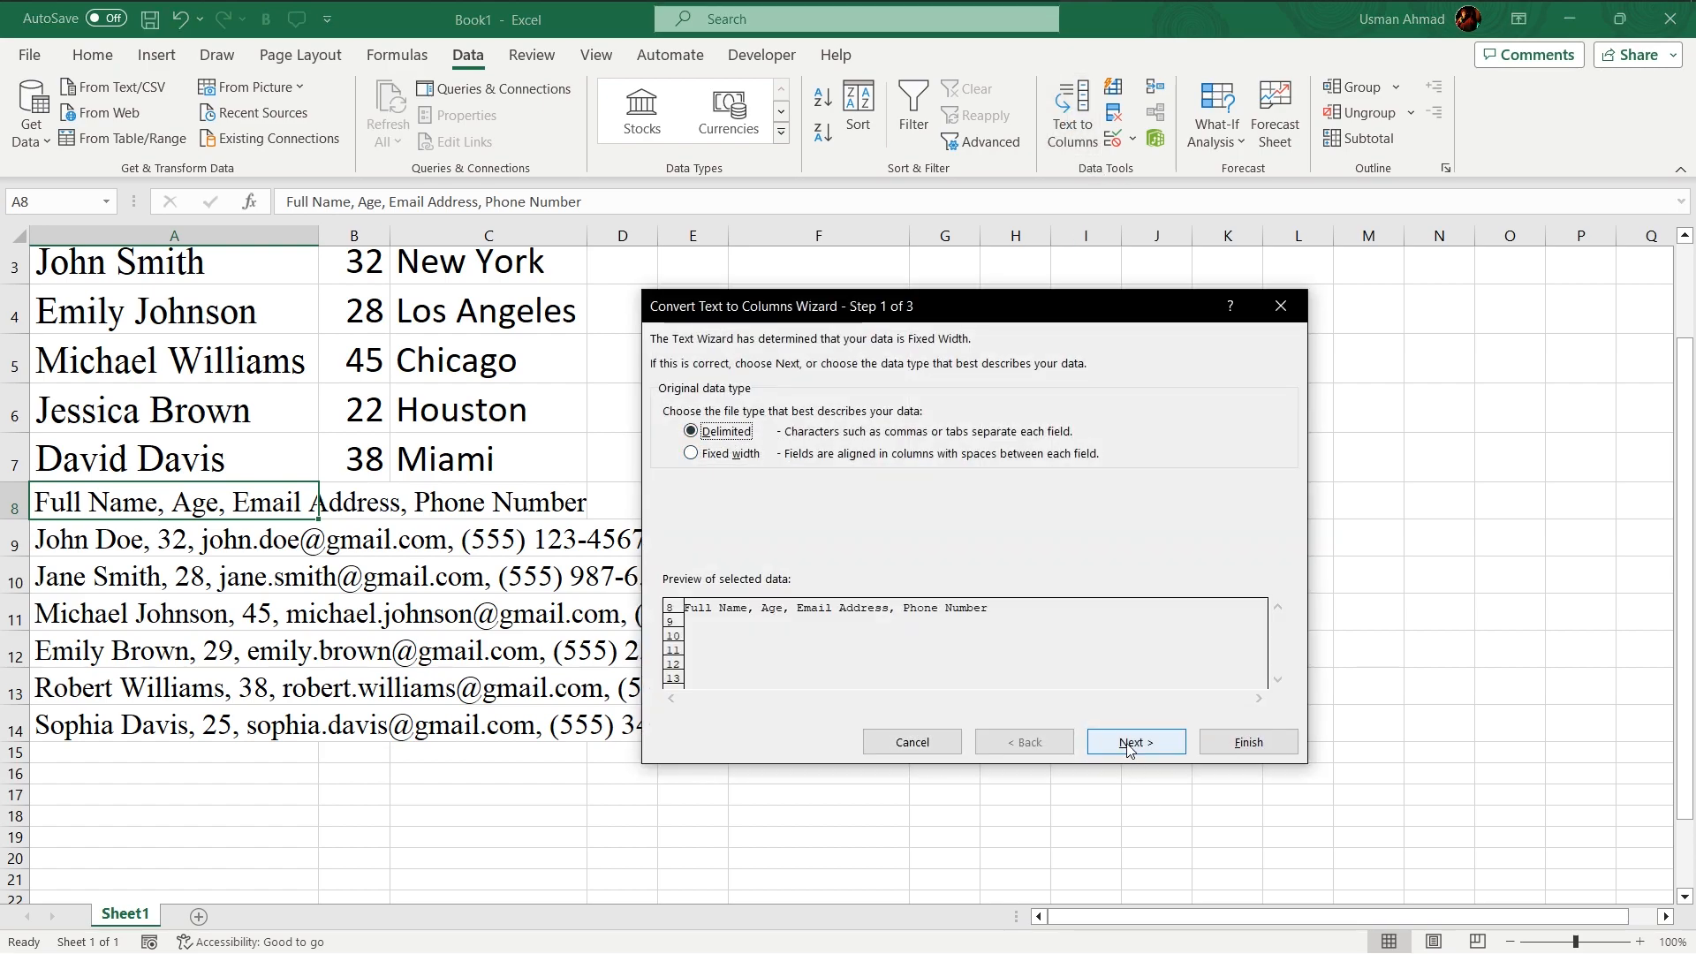
click(912, 742)
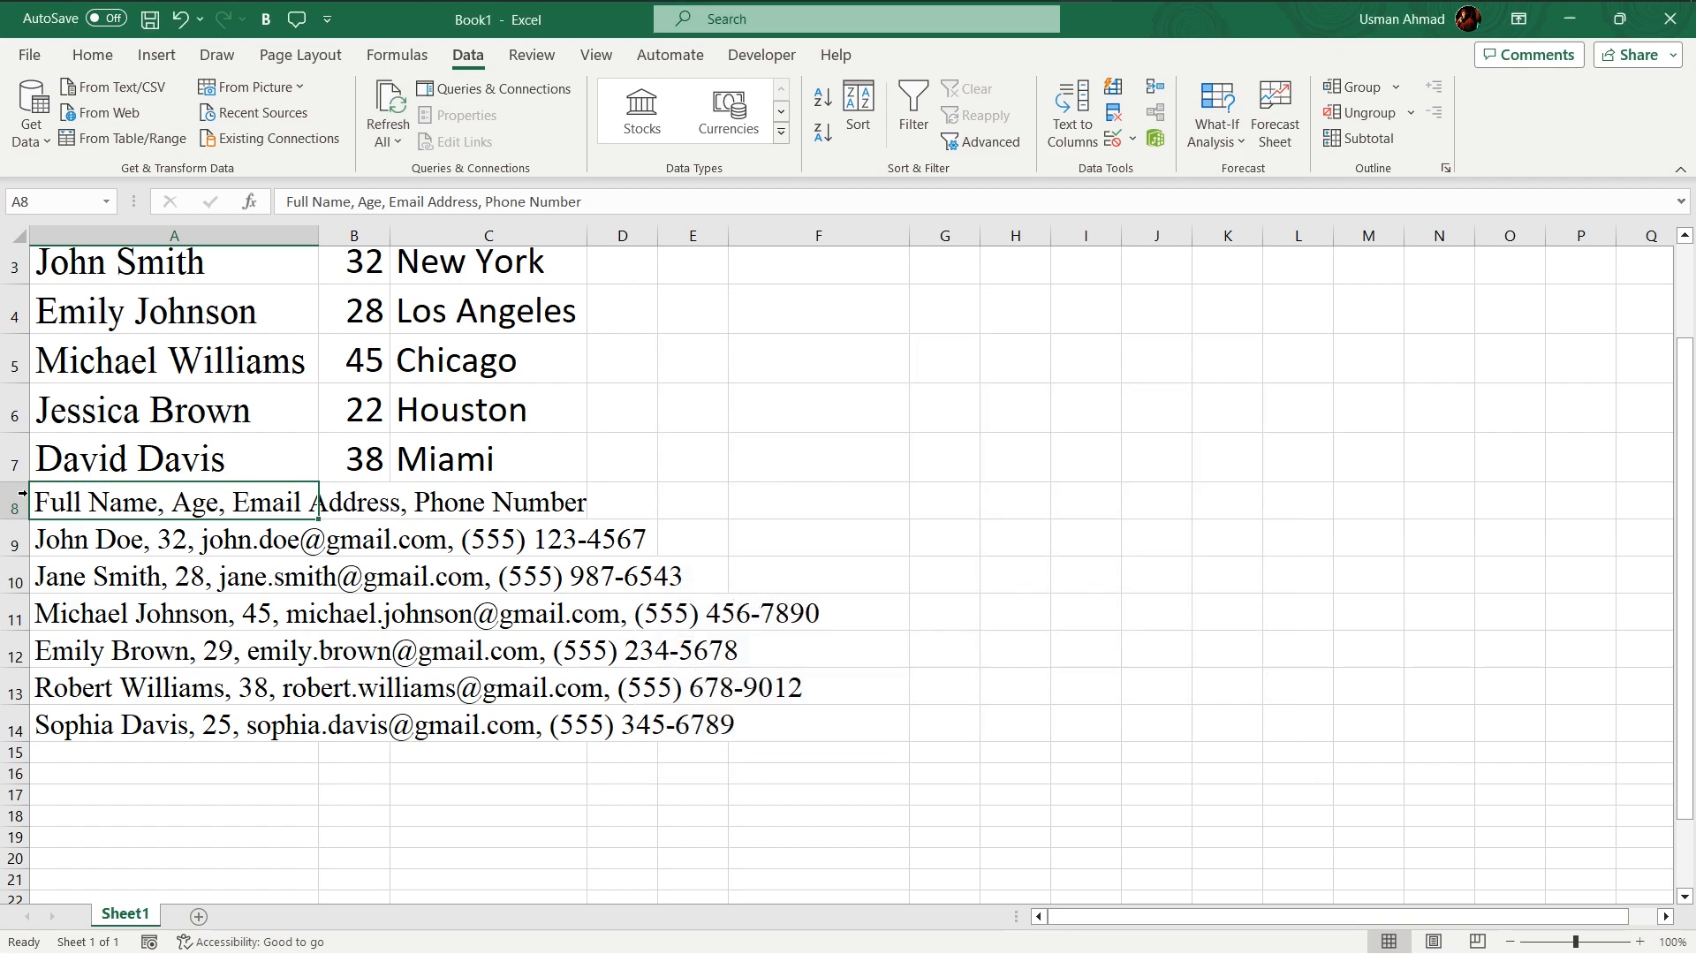
- Split the pasted lines in A8:A14 into separate columns with Text to Columns, using a comma delimiter
key(ctrl+shift+Down)
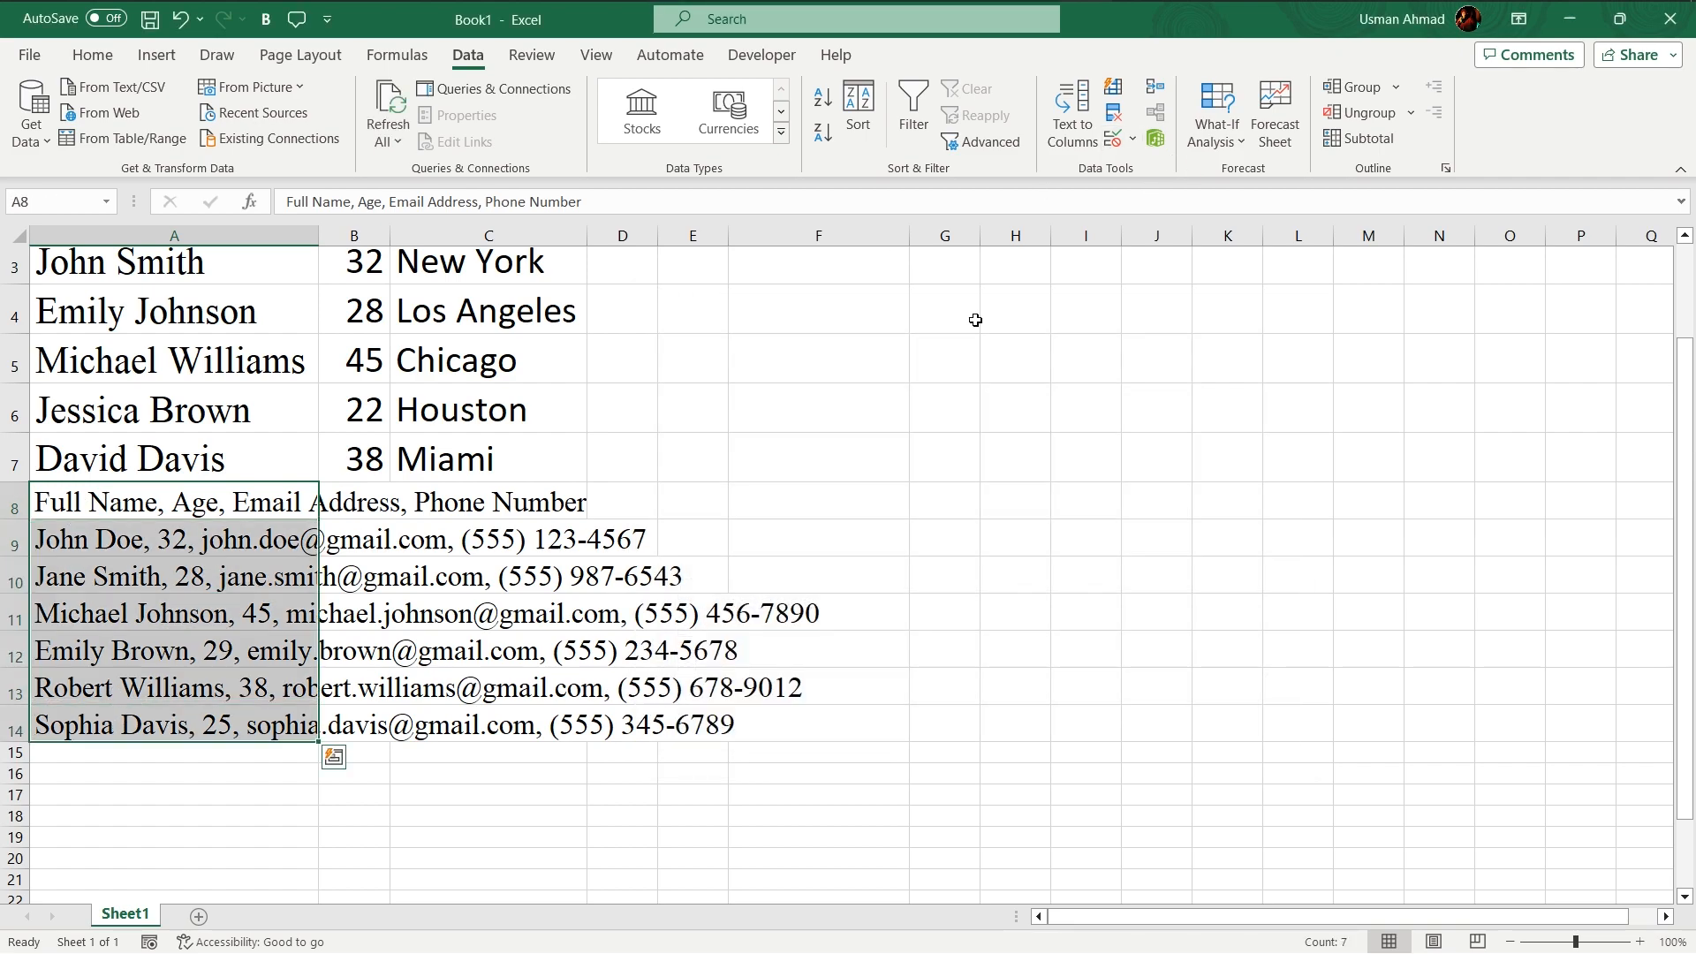
click(1074, 128)
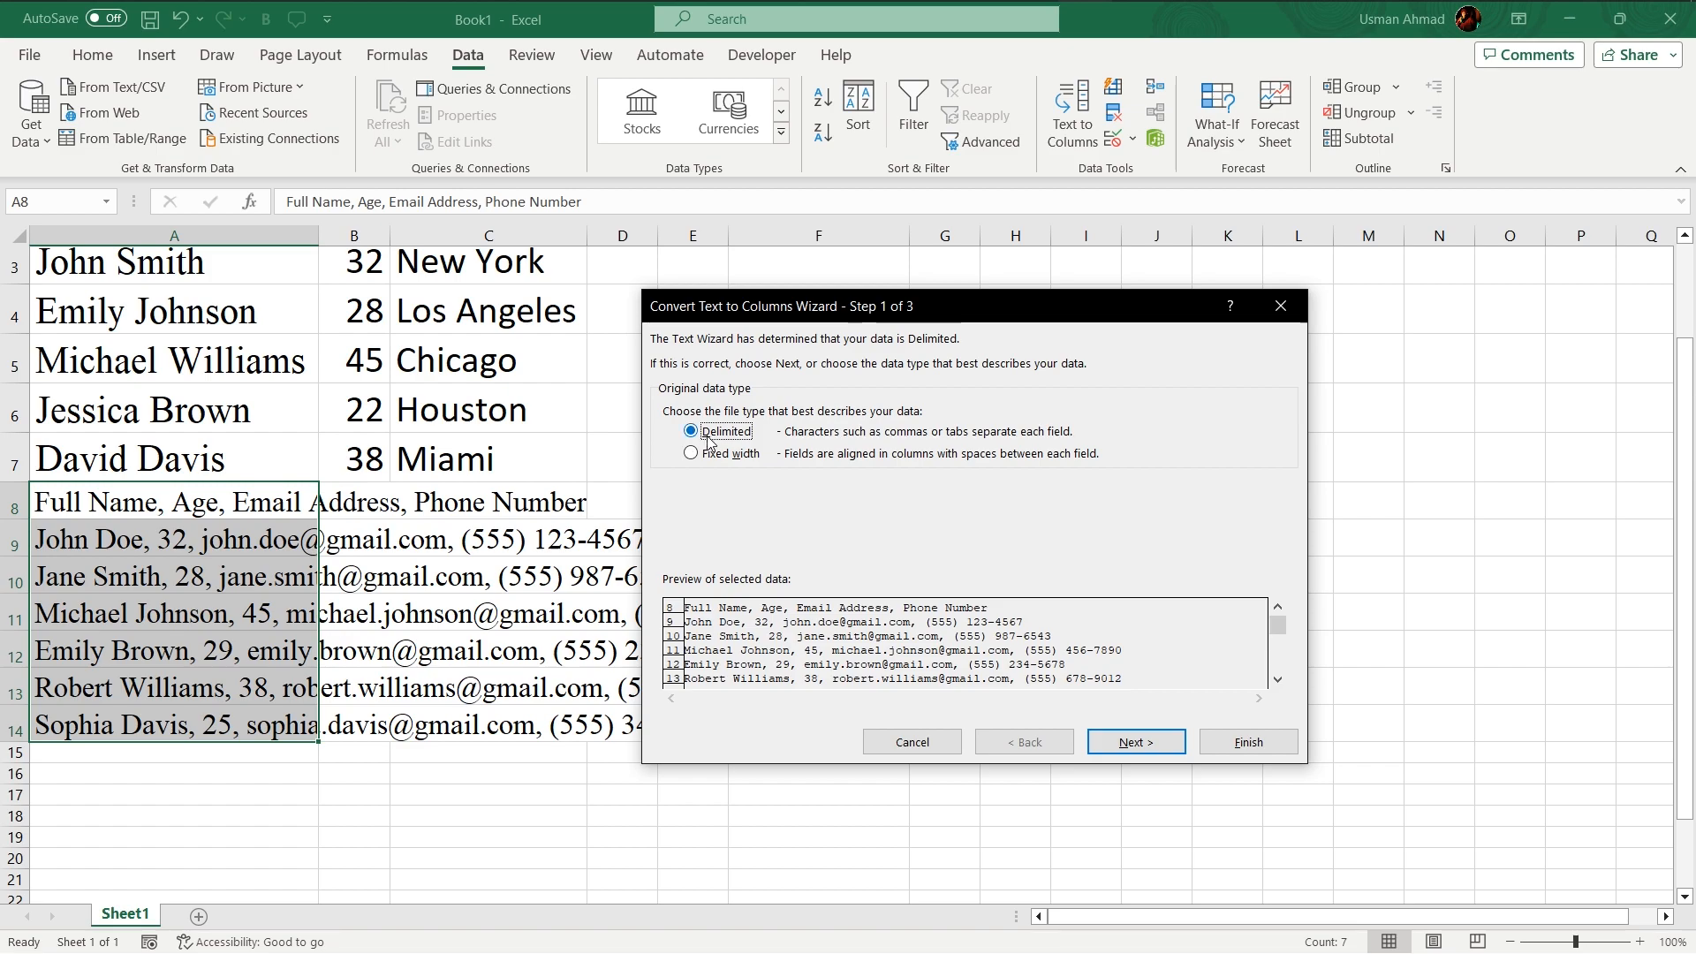
click(1138, 744)
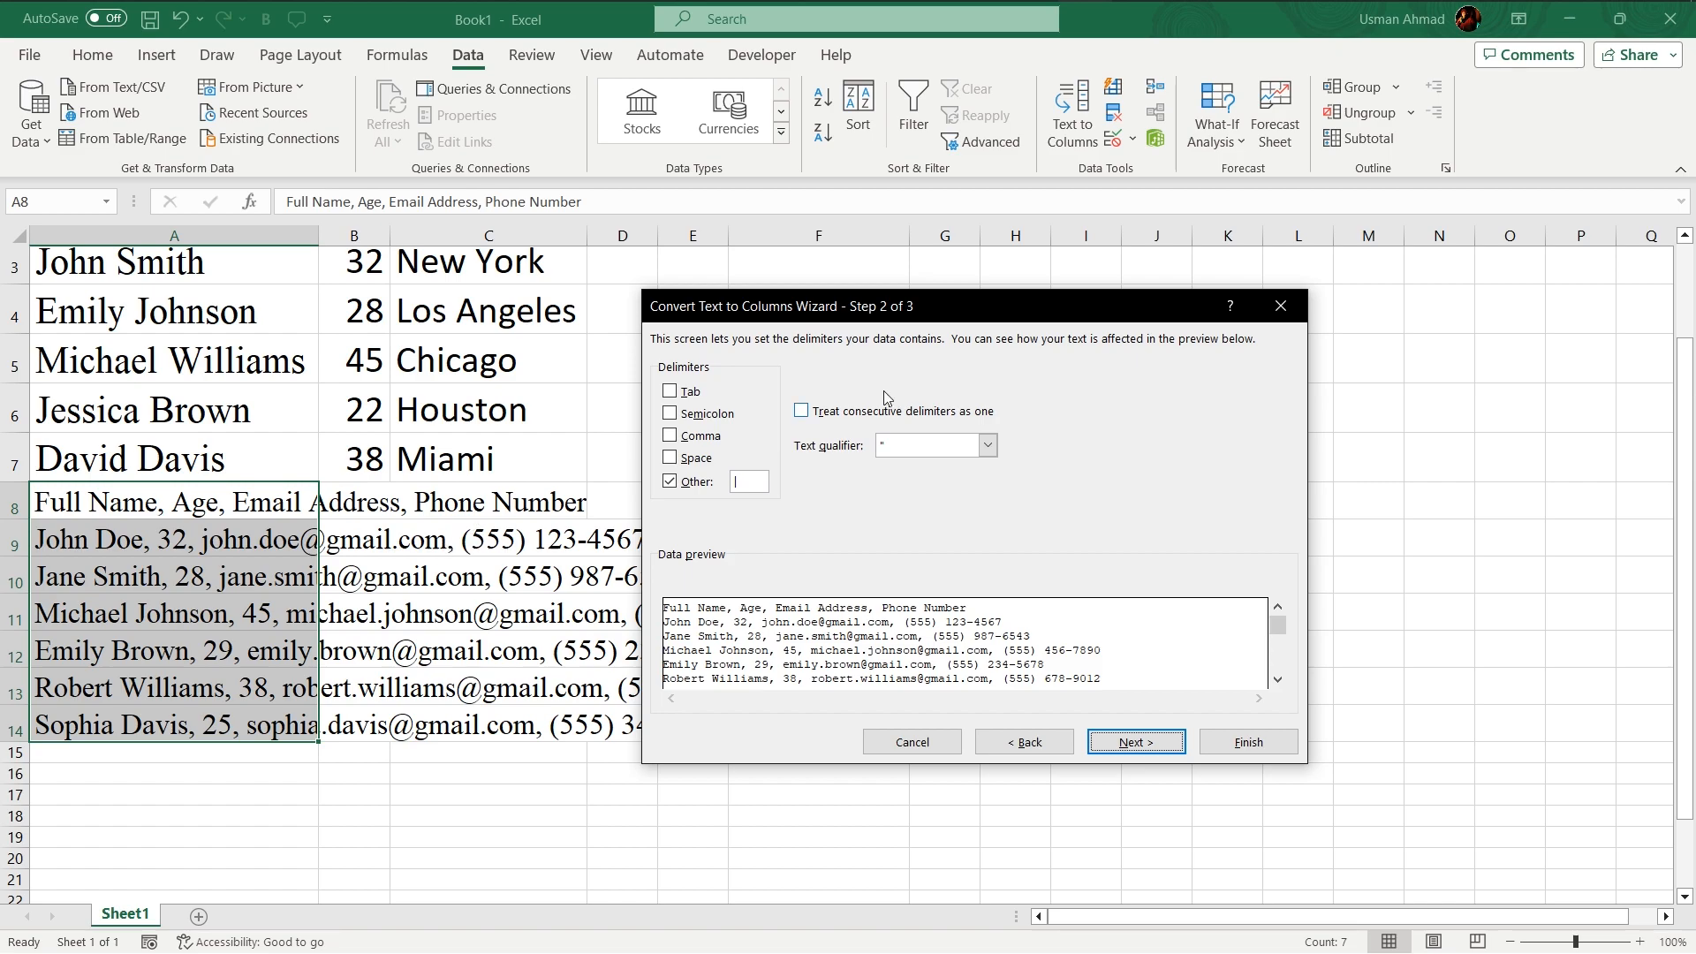
click(669, 436)
click(669, 482)
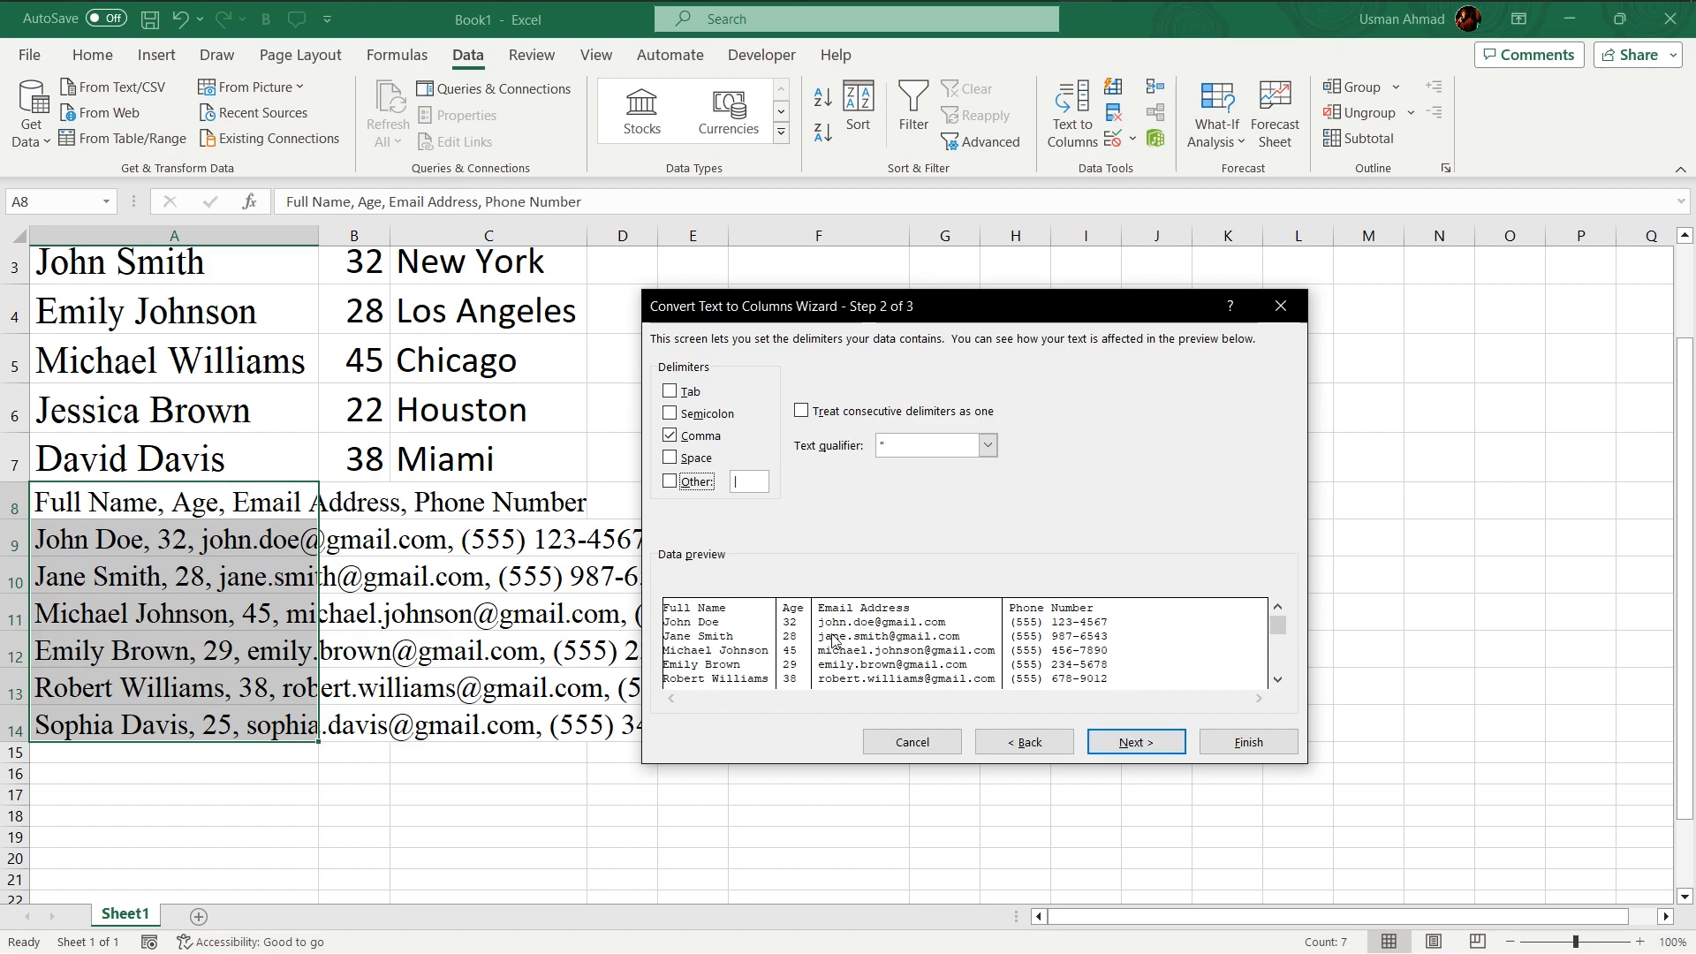
click(1276, 680)
drag(1277, 676, 1278, 623)
click(1136, 742)
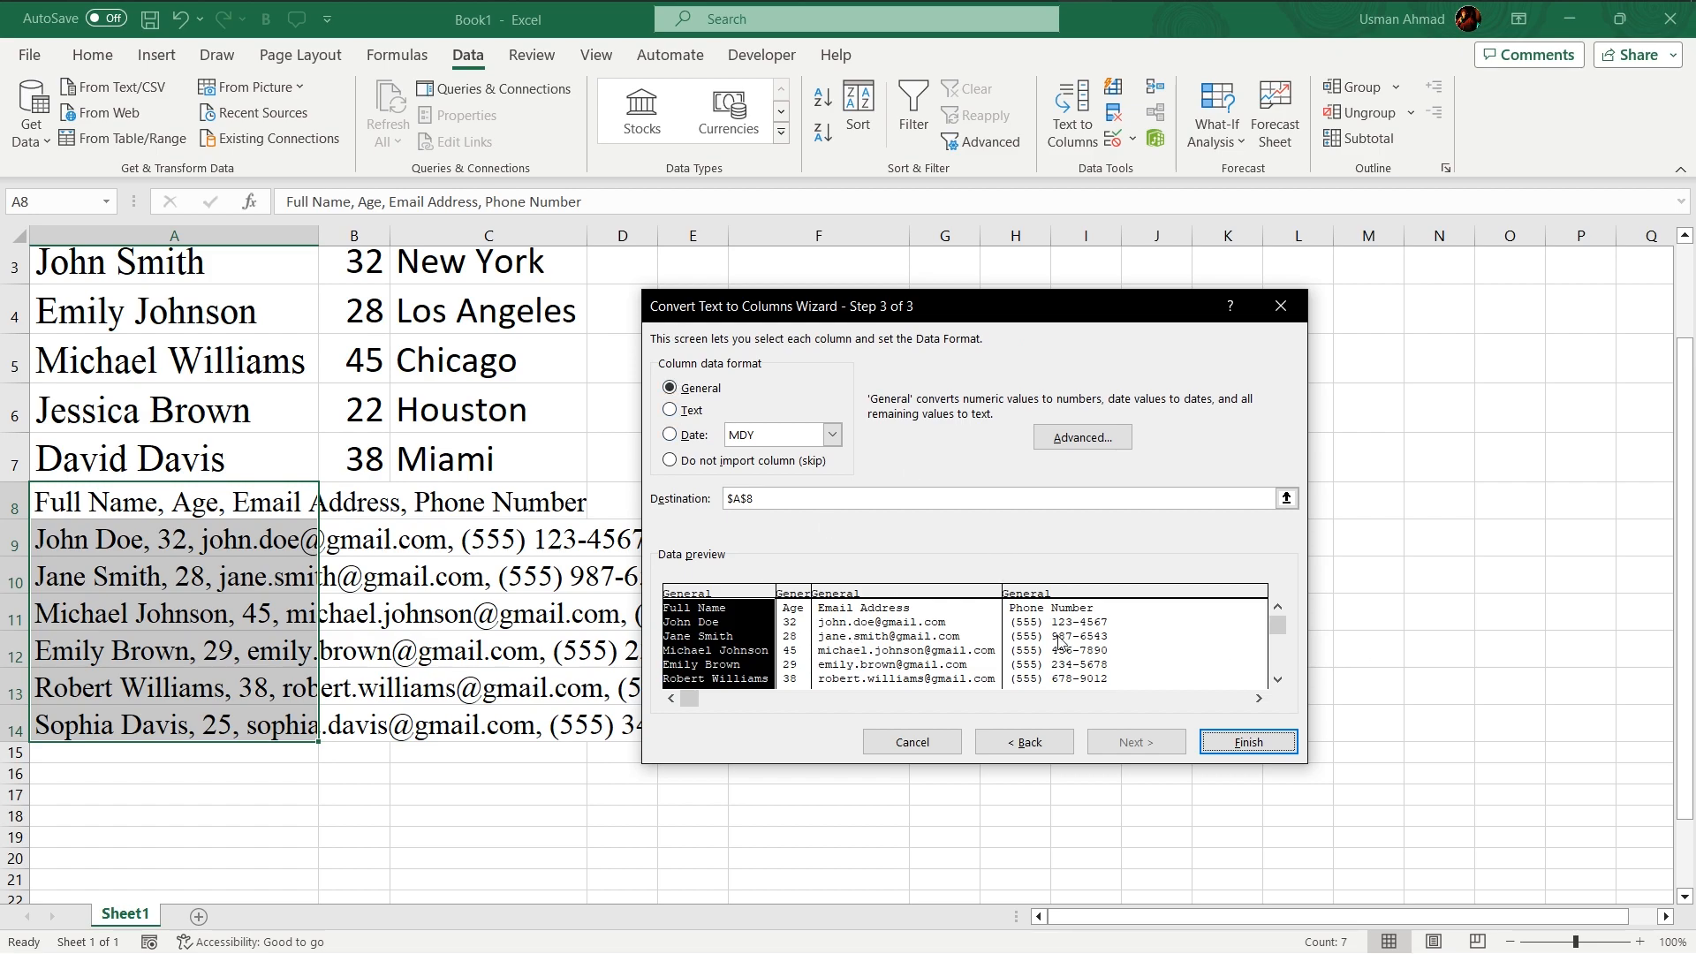
click(1248, 742)
- Set the font size of the split data in A8:D14 to 20
click(590, 694)
drag(208, 511, 652, 737)
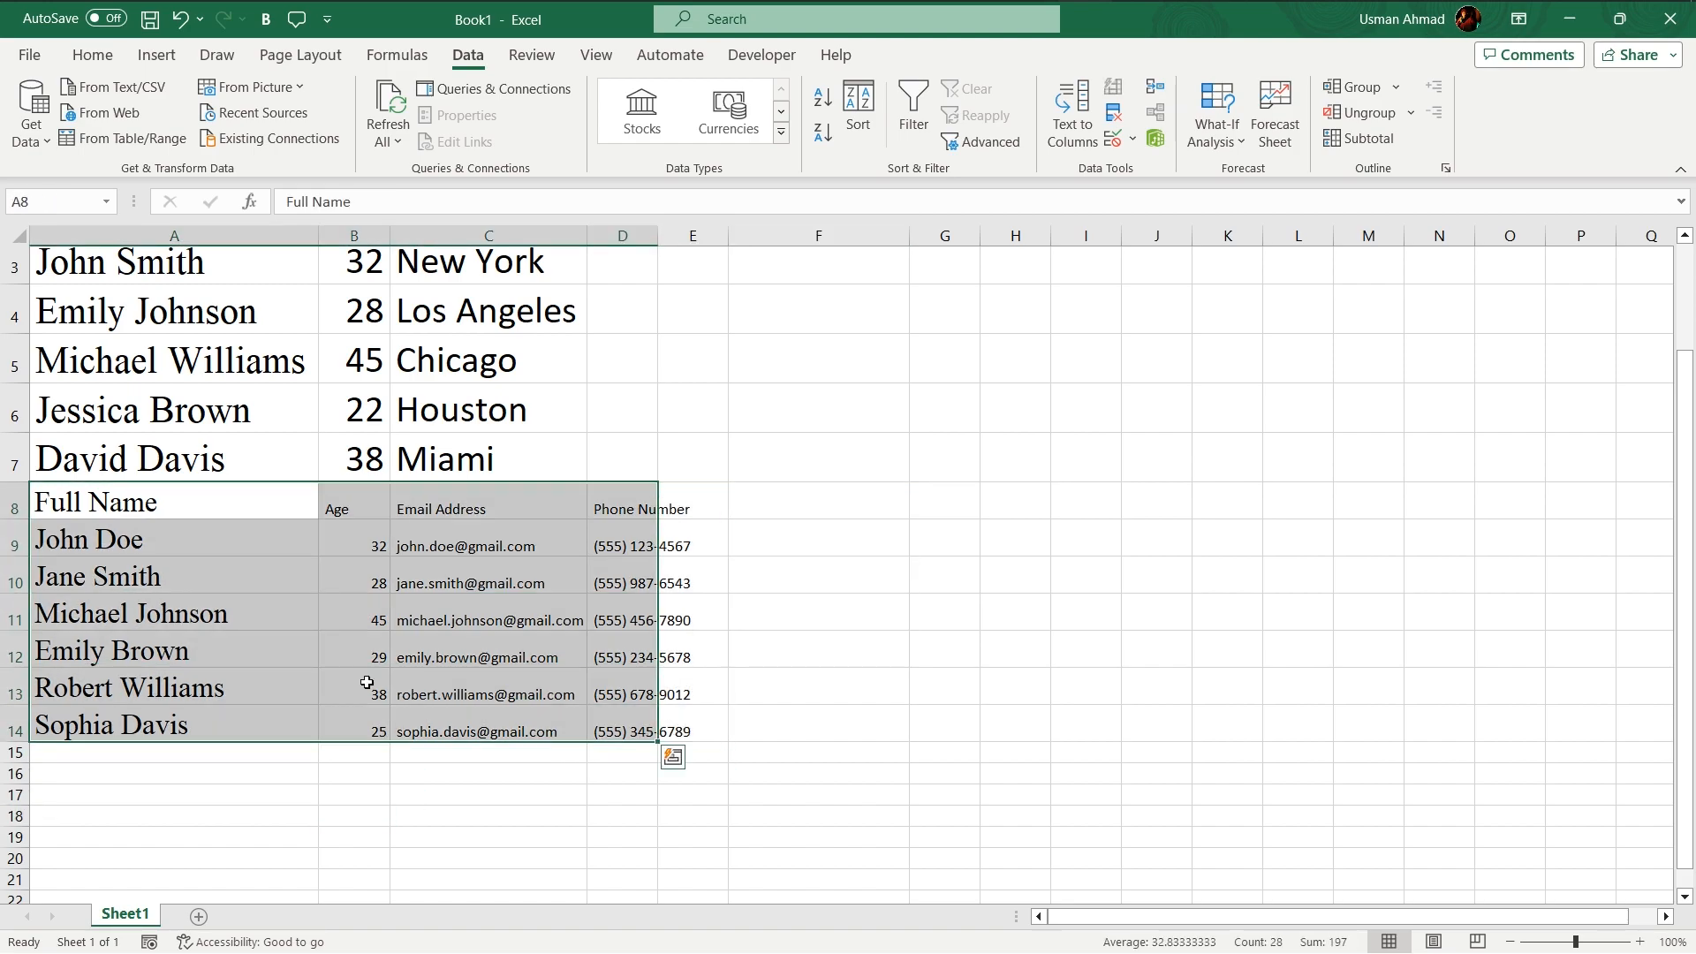
click(93, 55)
click(338, 97)
text(26)
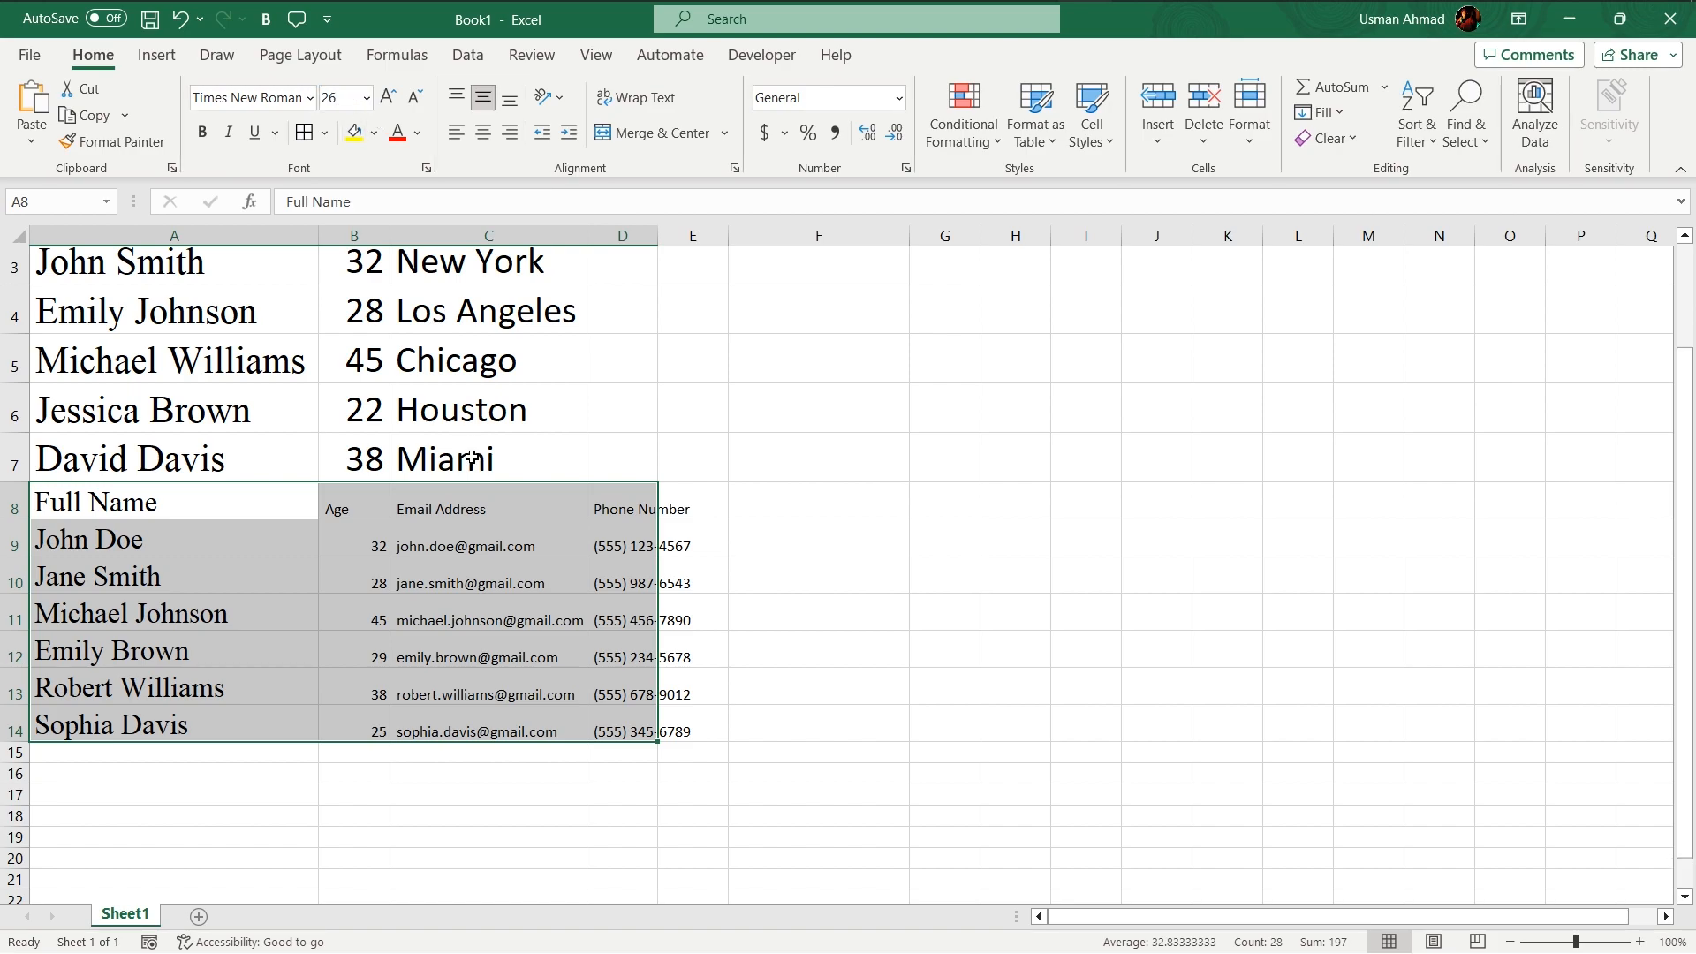
key(Return)
click(332, 98)
text(20)
key(Return)
- Autofit the widths of columns C and D to their contents
click(770, 801)
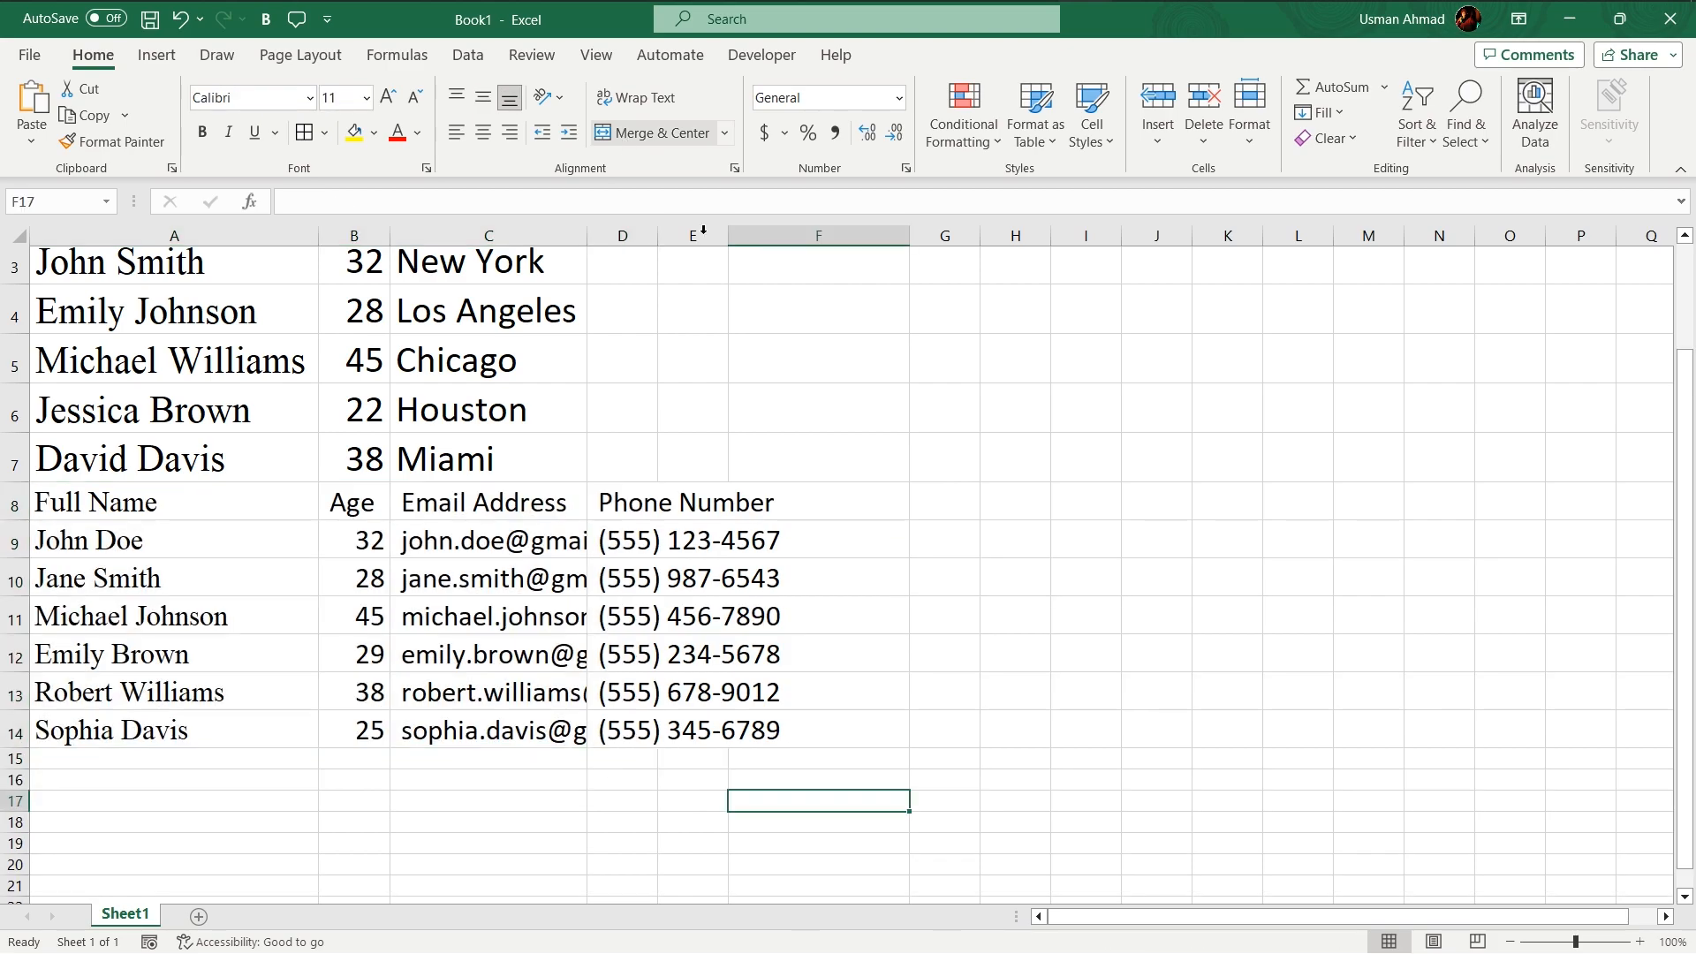
double_click(658, 235)
double_click(579, 235)
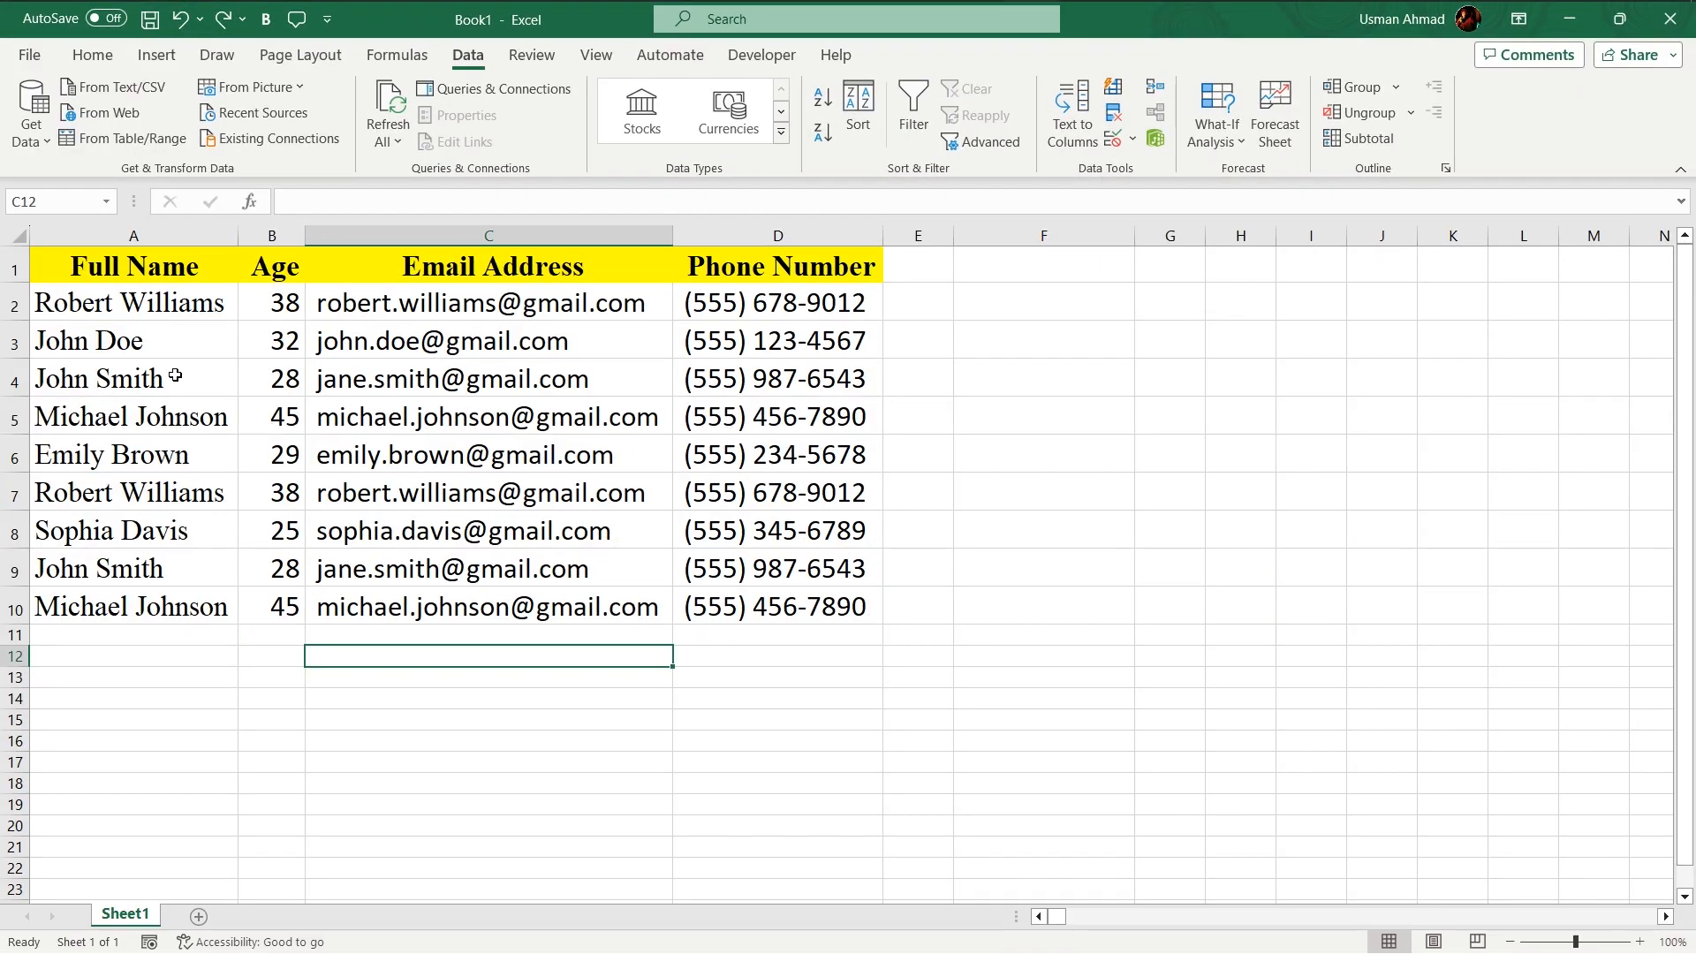
- Examine the table rows for repeated name, age, email and phone entries
click(176, 376)
click(133, 309)
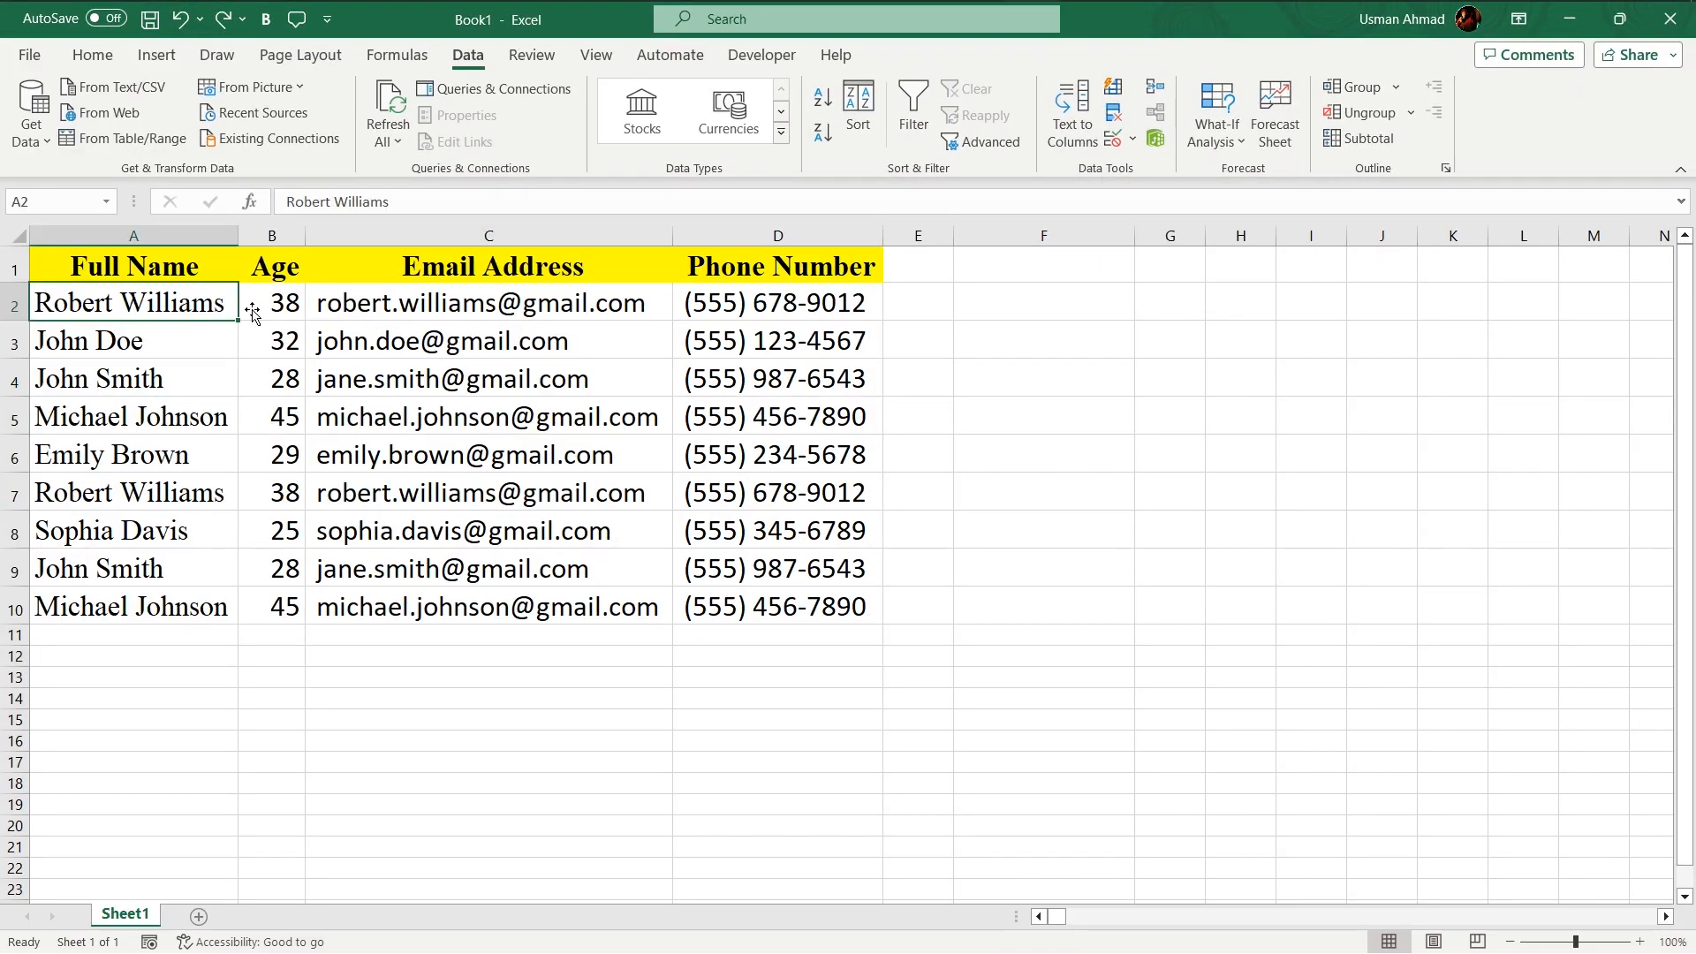
click(136, 500)
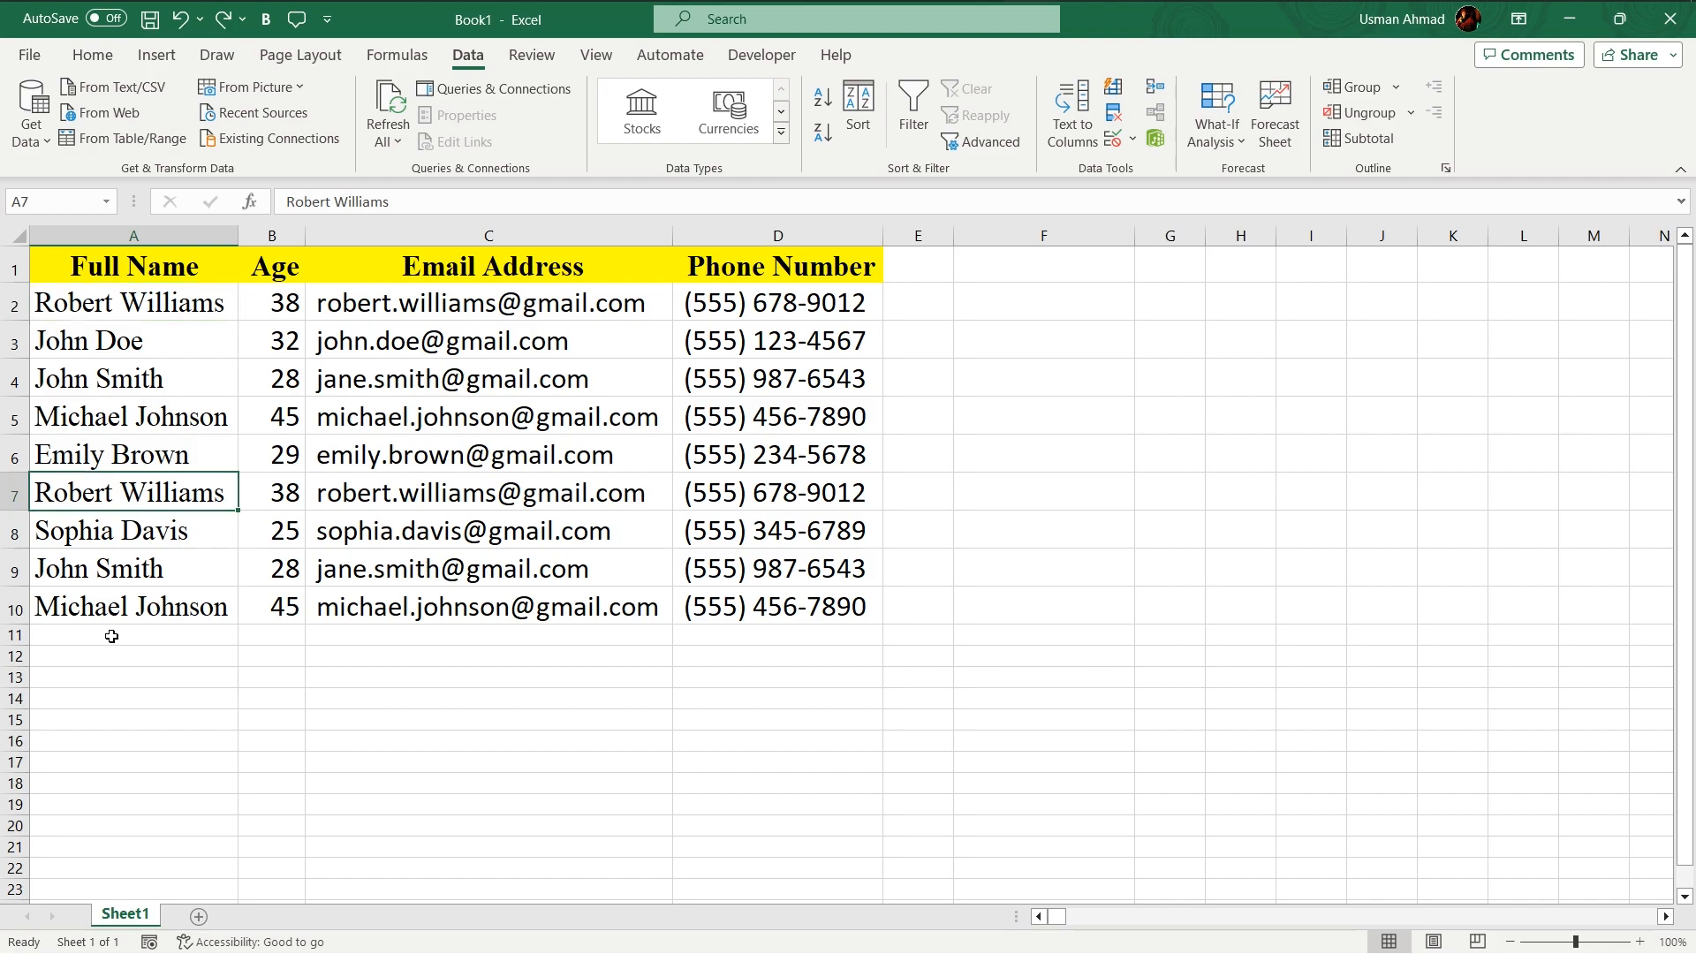
click(142, 617)
click(99, 505)
click(102, 741)
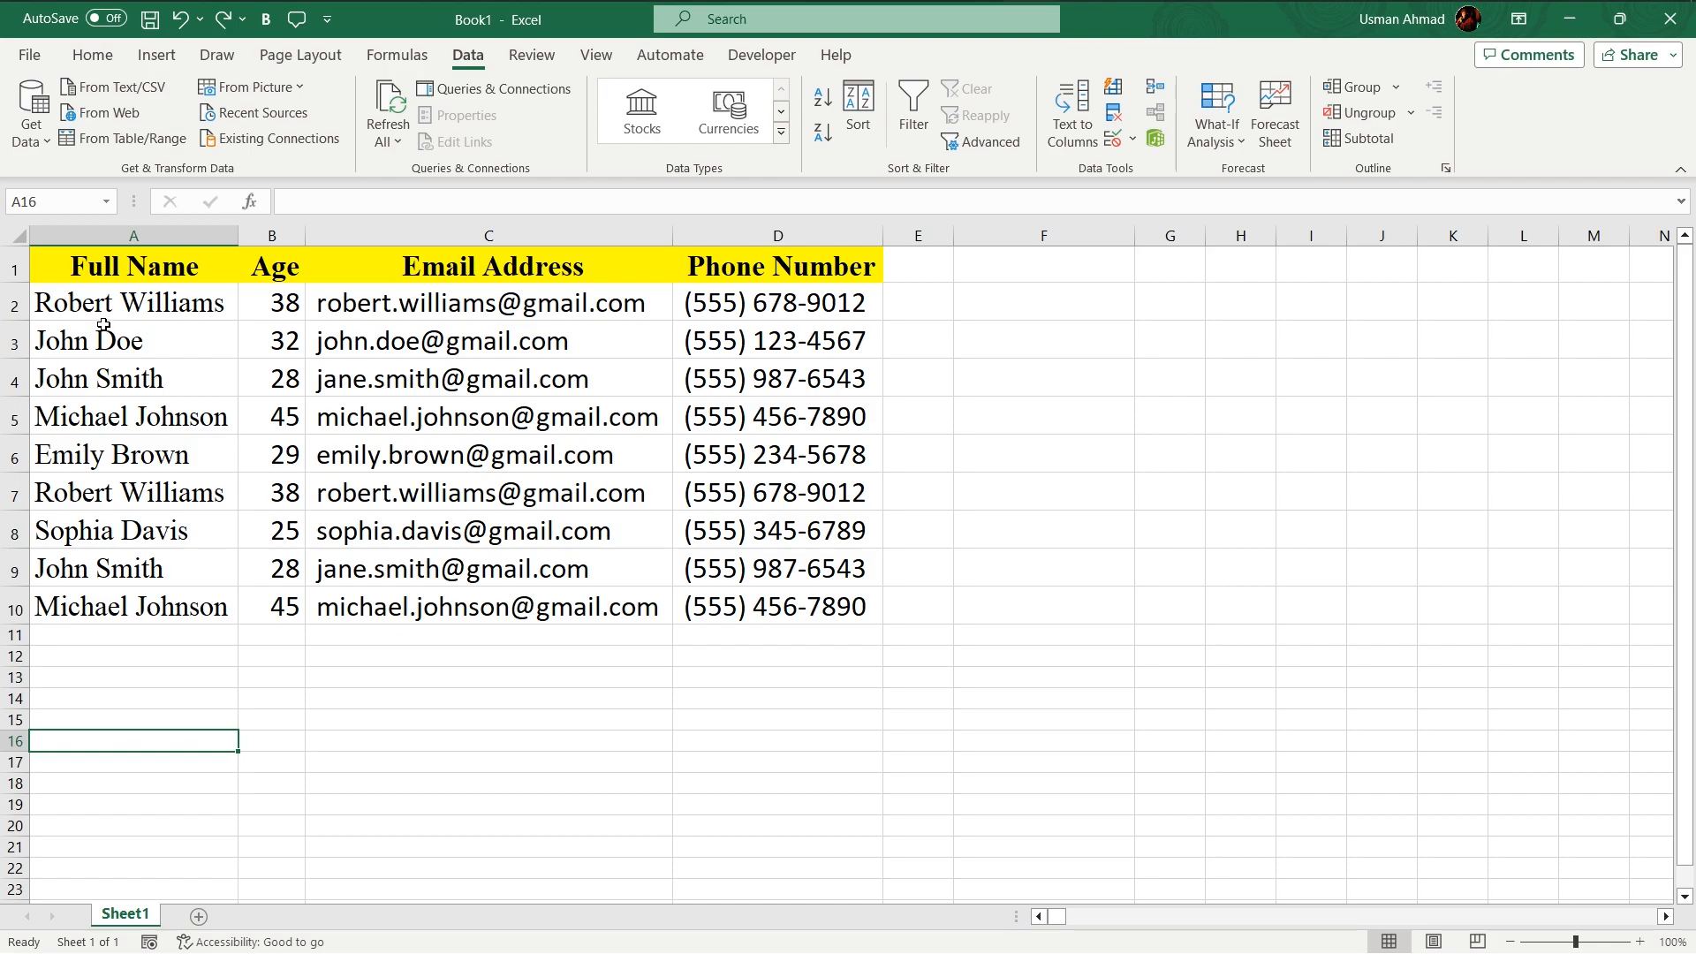
drag(137, 299, 778, 300)
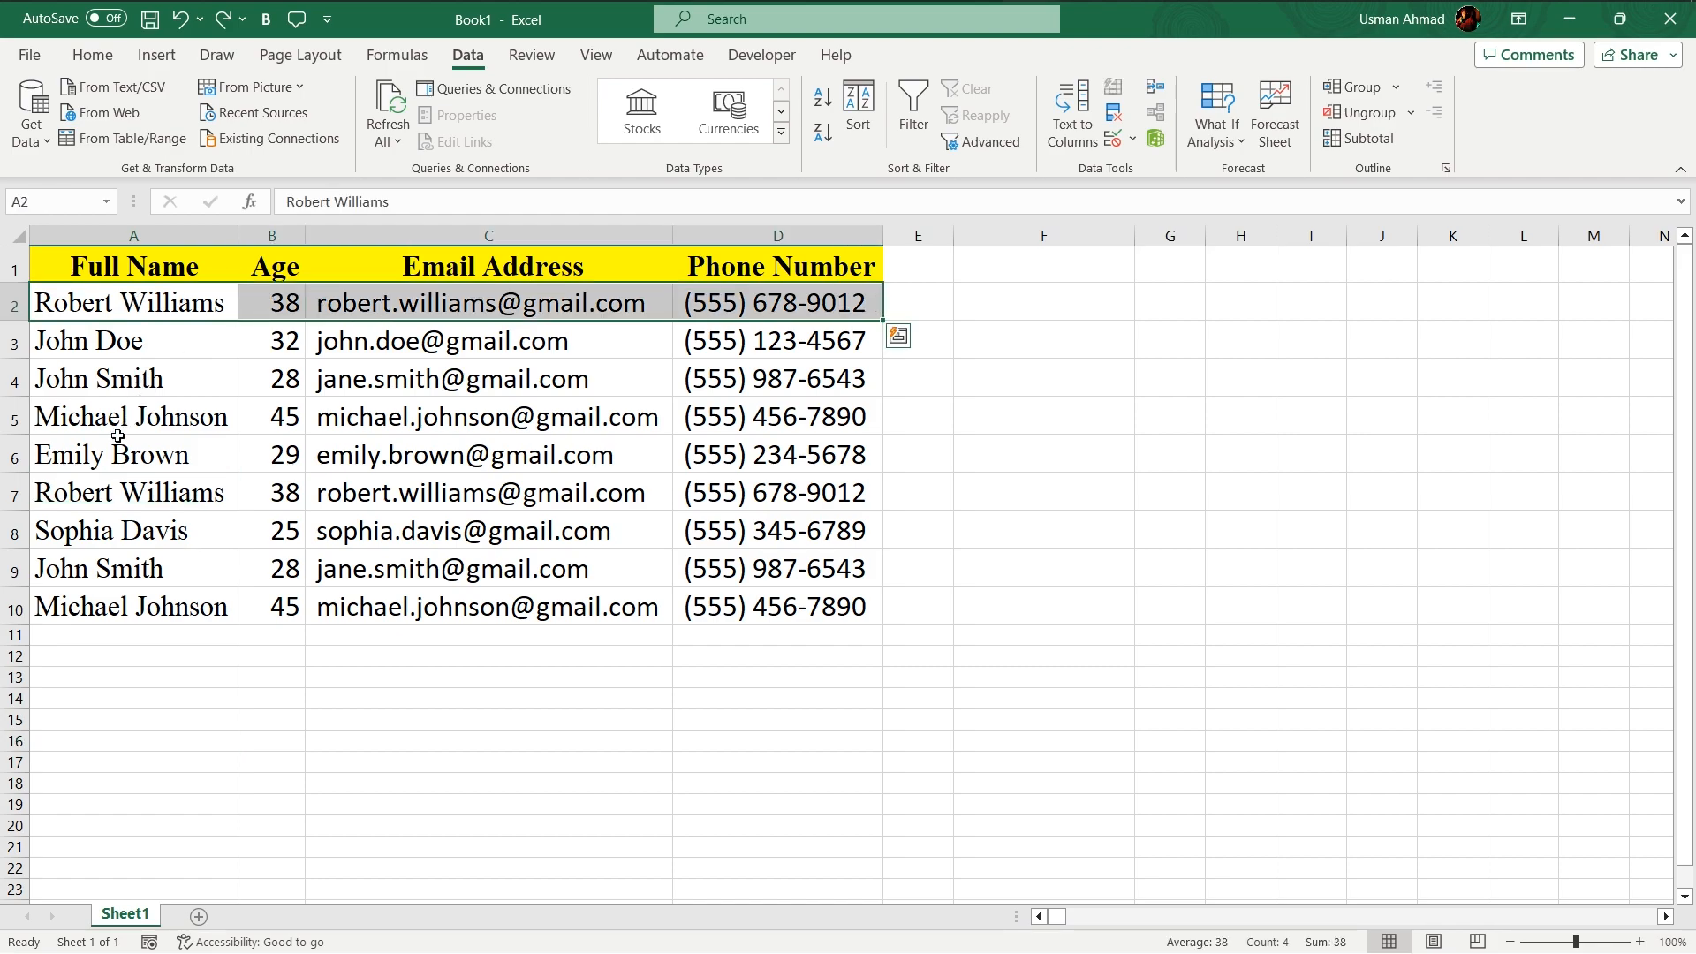
drag(131, 502, 781, 512)
click(609, 635)
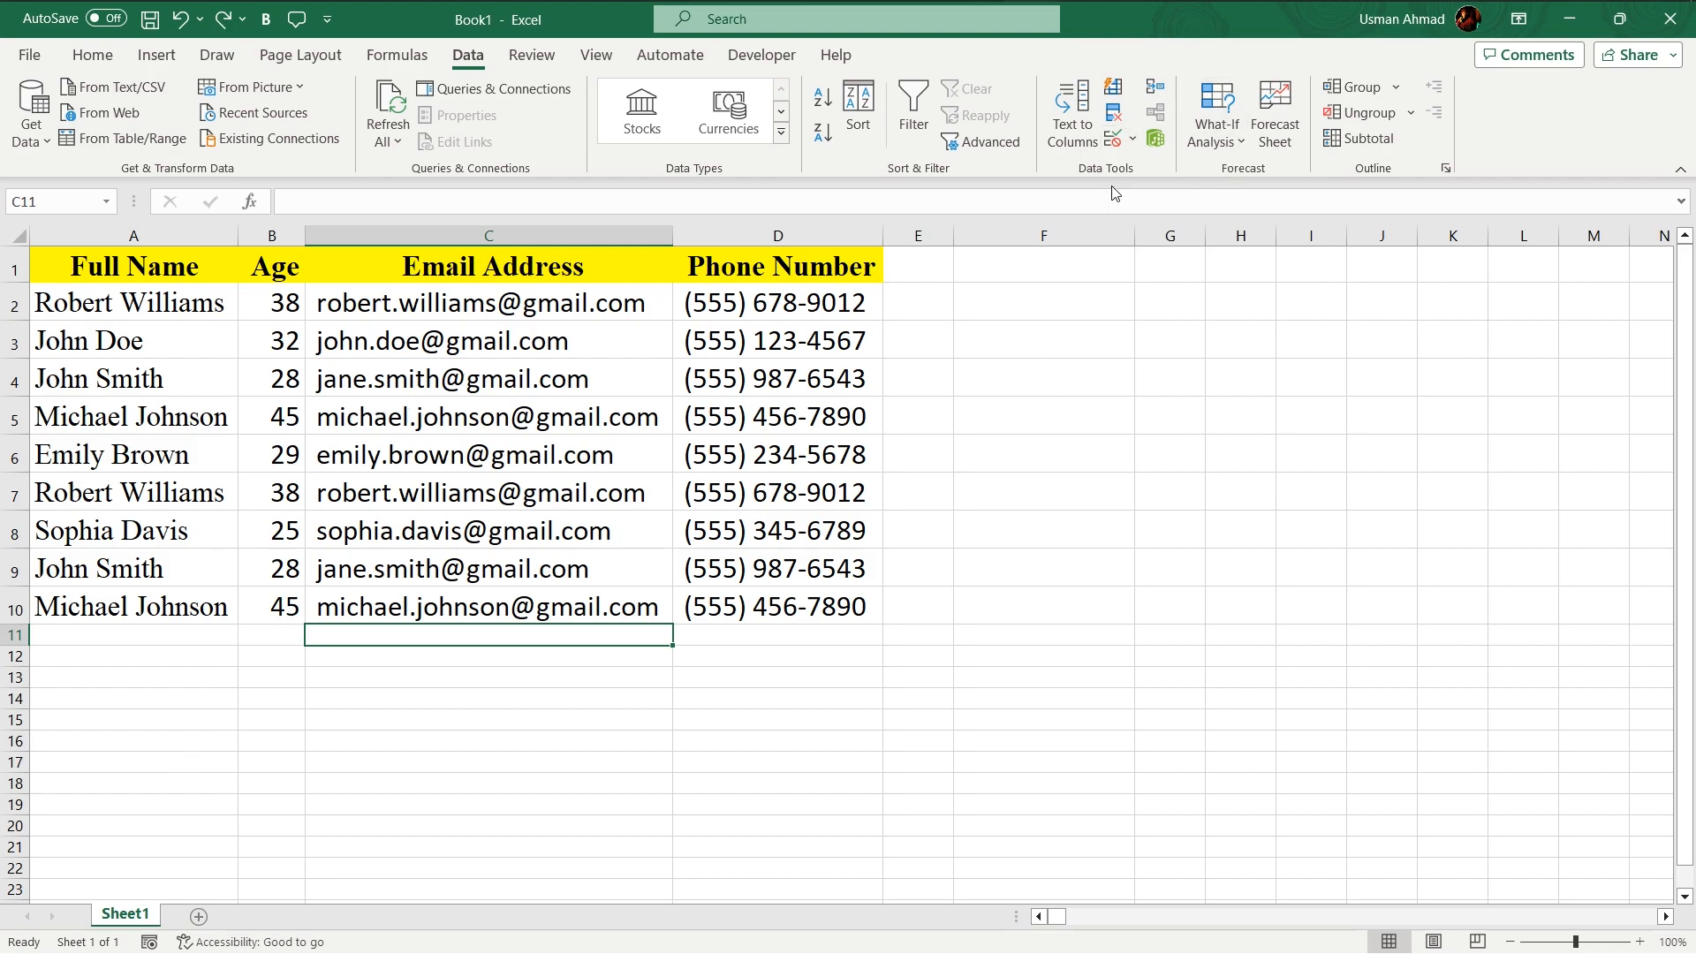
- Remove duplicate rows from the table, checking all four columns with headers
click(1115, 114)
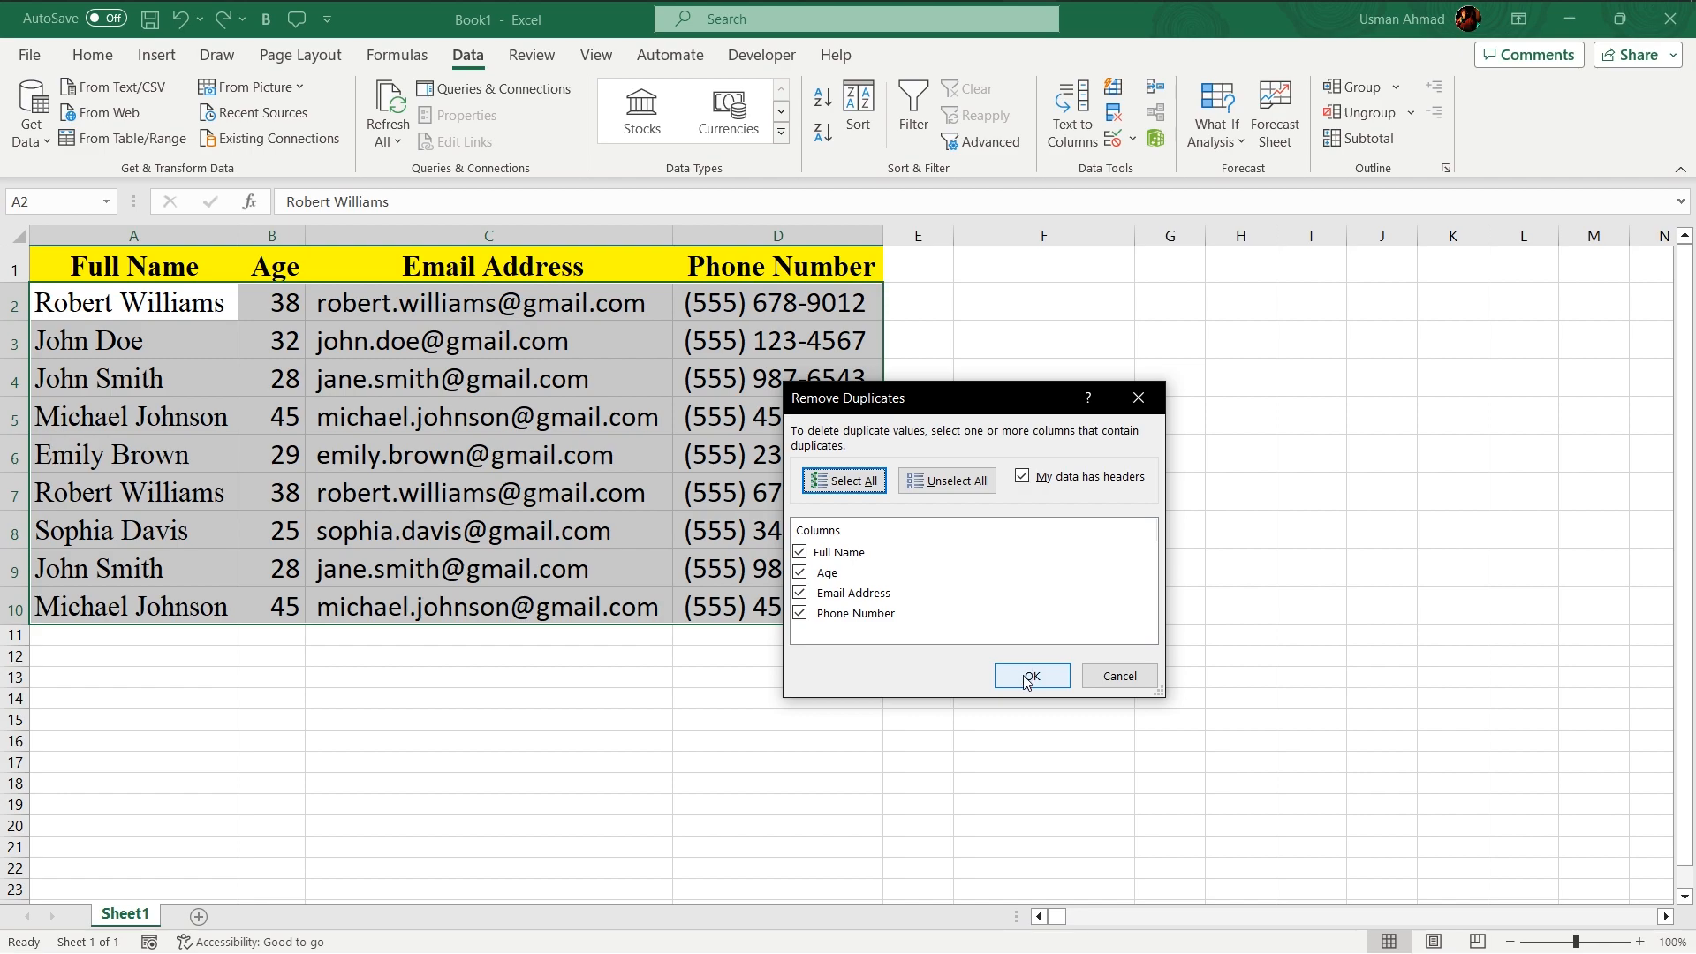
click(1028, 677)
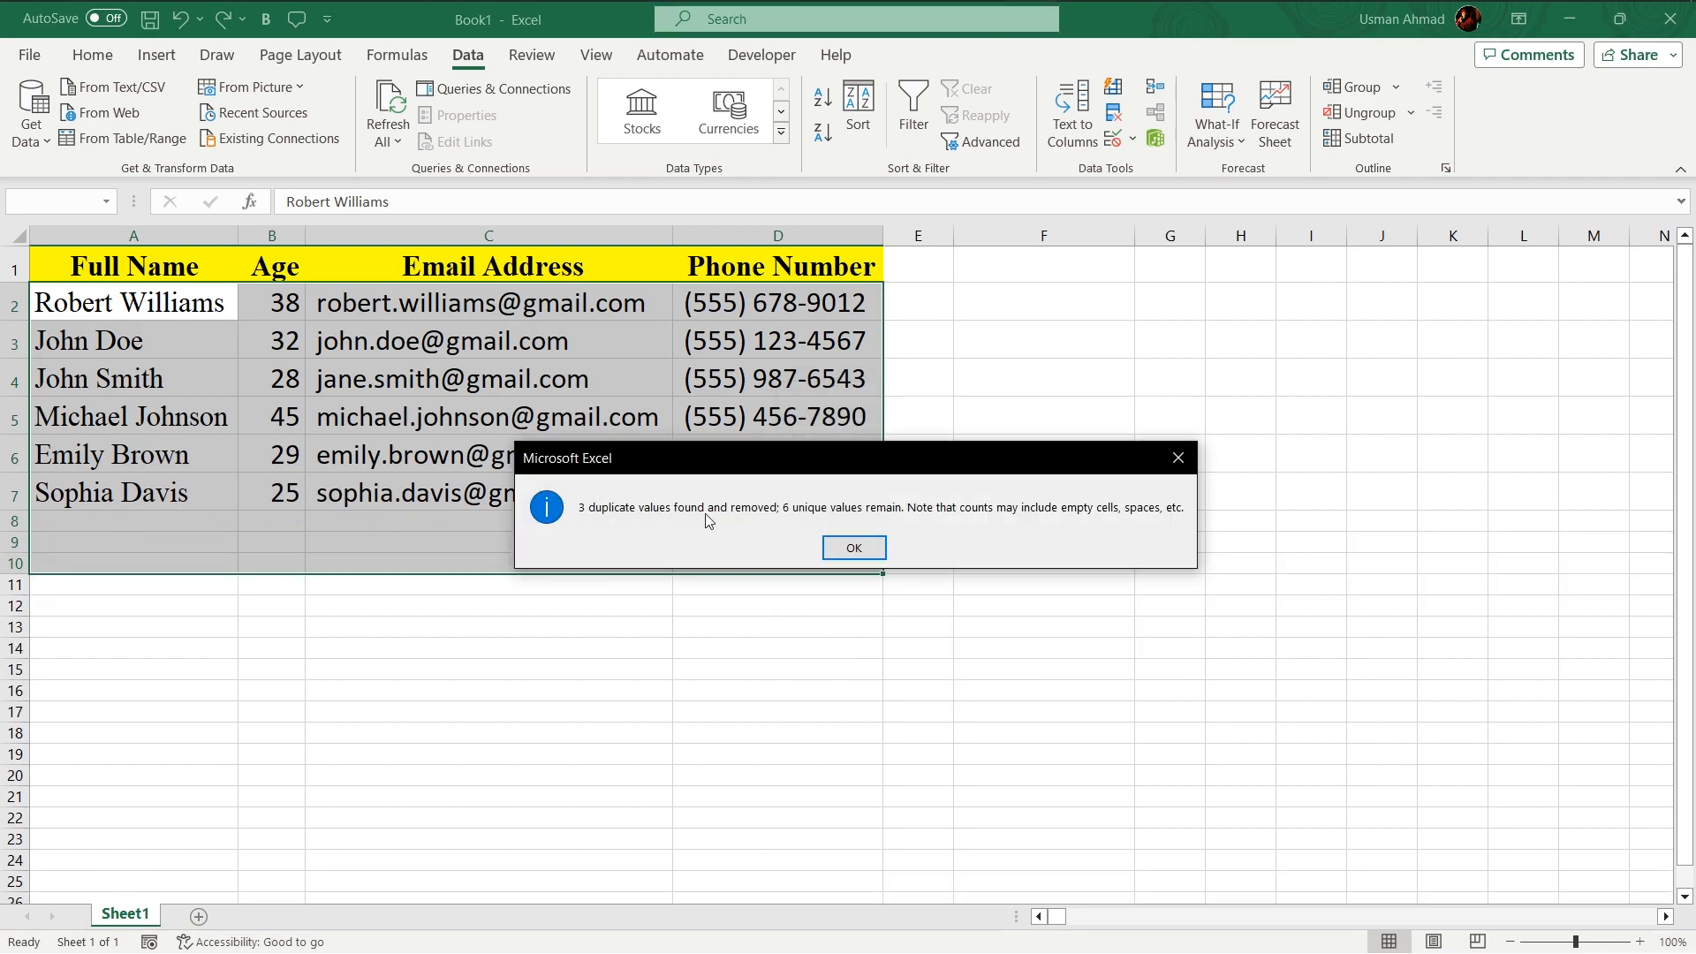
click(871, 552)
click(385, 594)
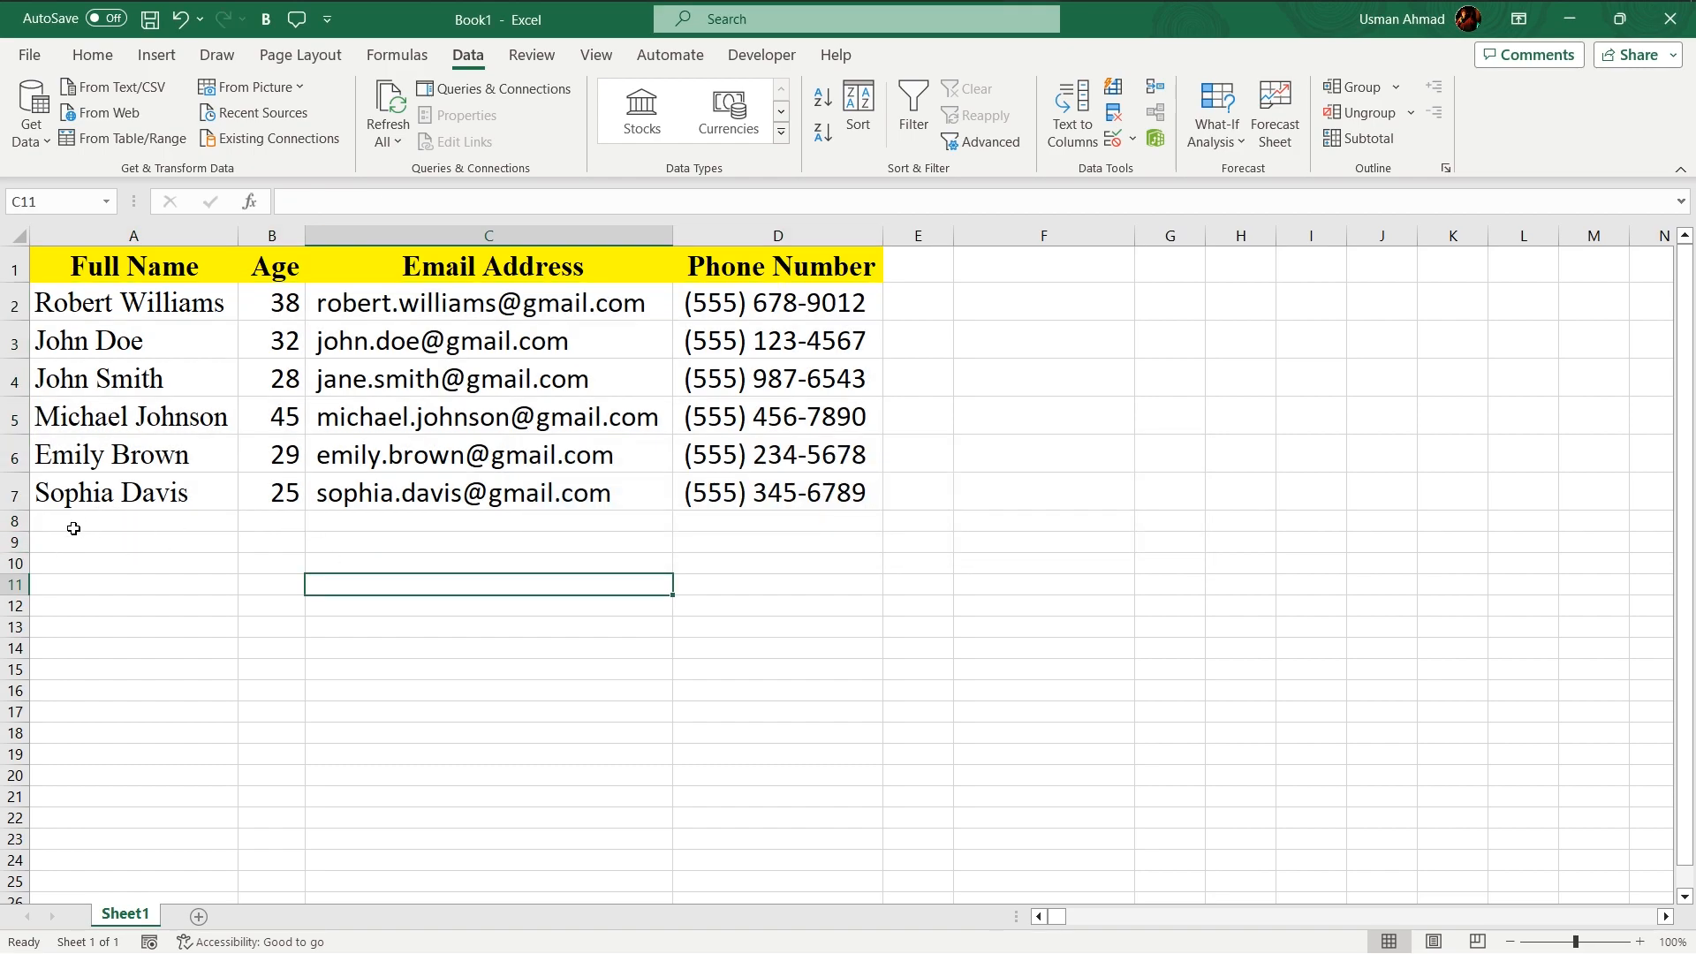
- Add filter buttons to the table's header row
drag(66, 521, 561, 542)
click(552, 563)
drag(130, 273, 883, 515)
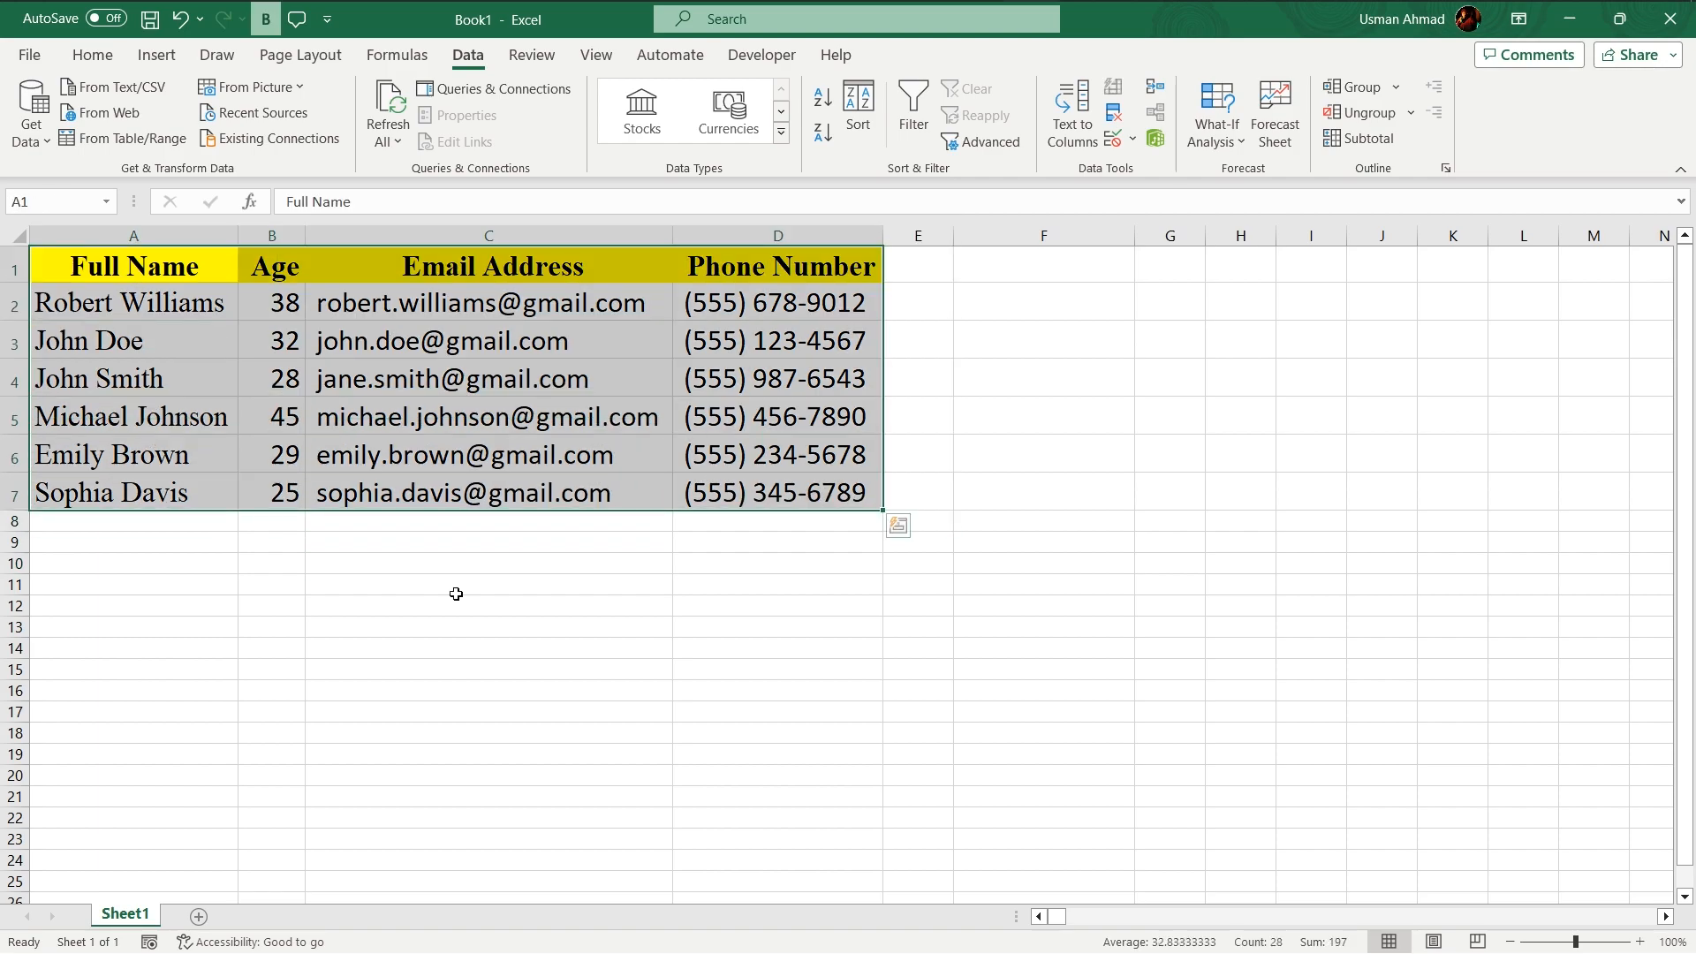
click(618, 585)
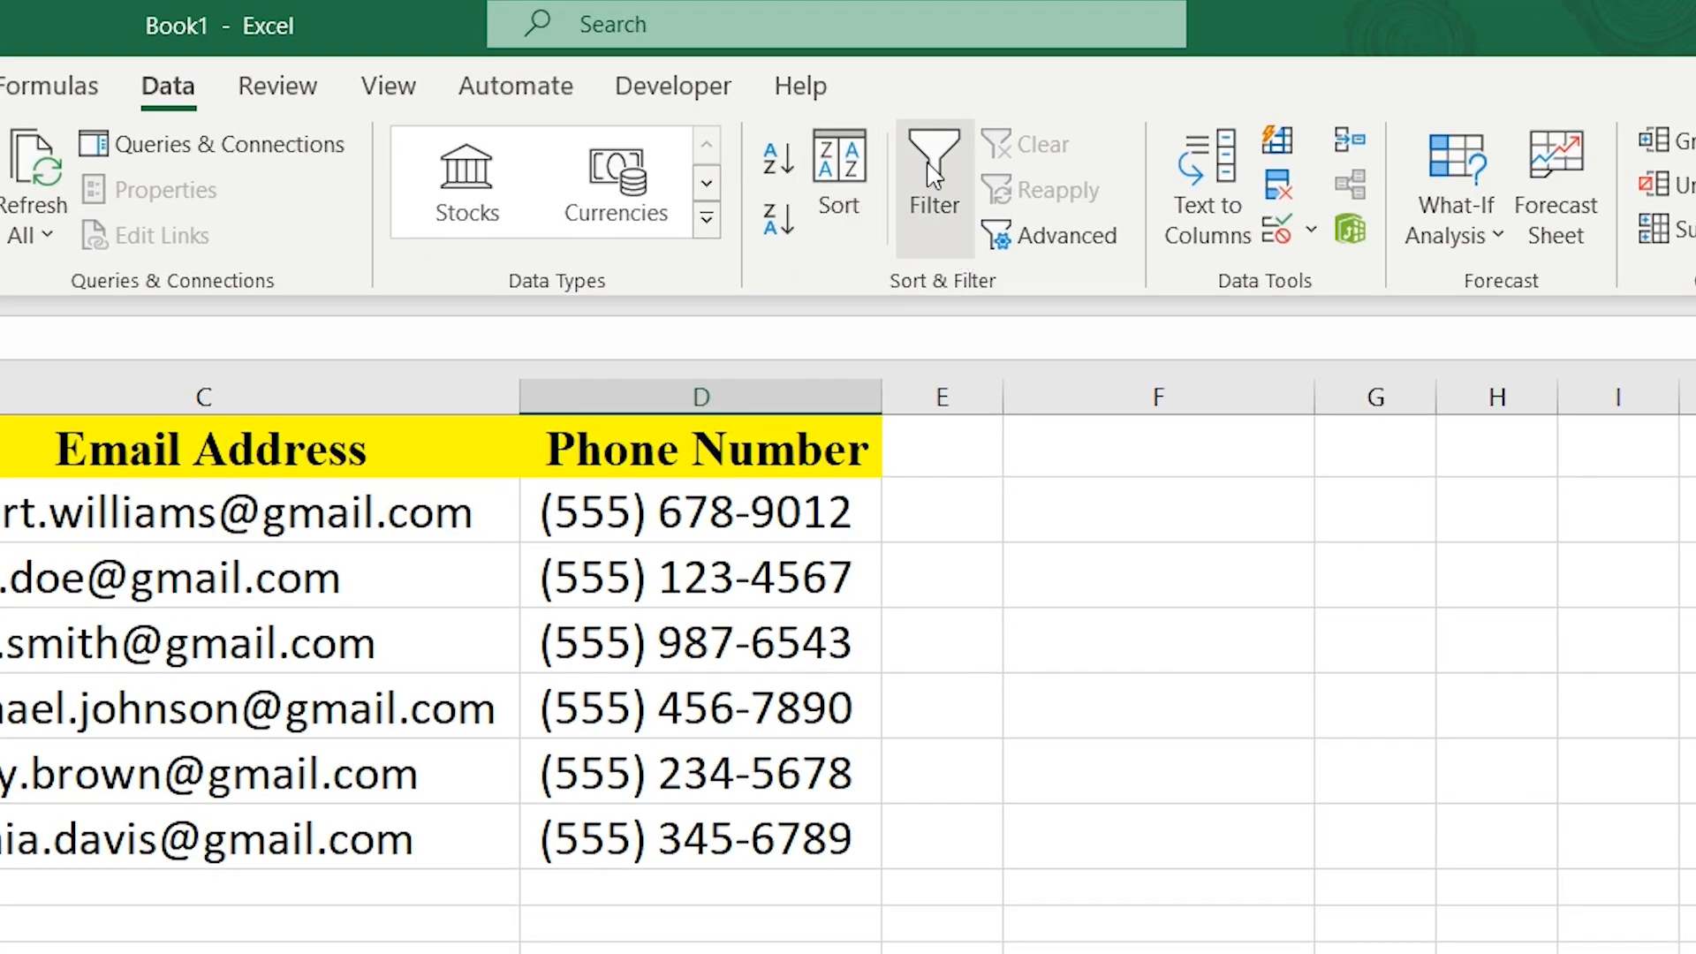
drag(422, 423, 693, 447)
click(947, 238)
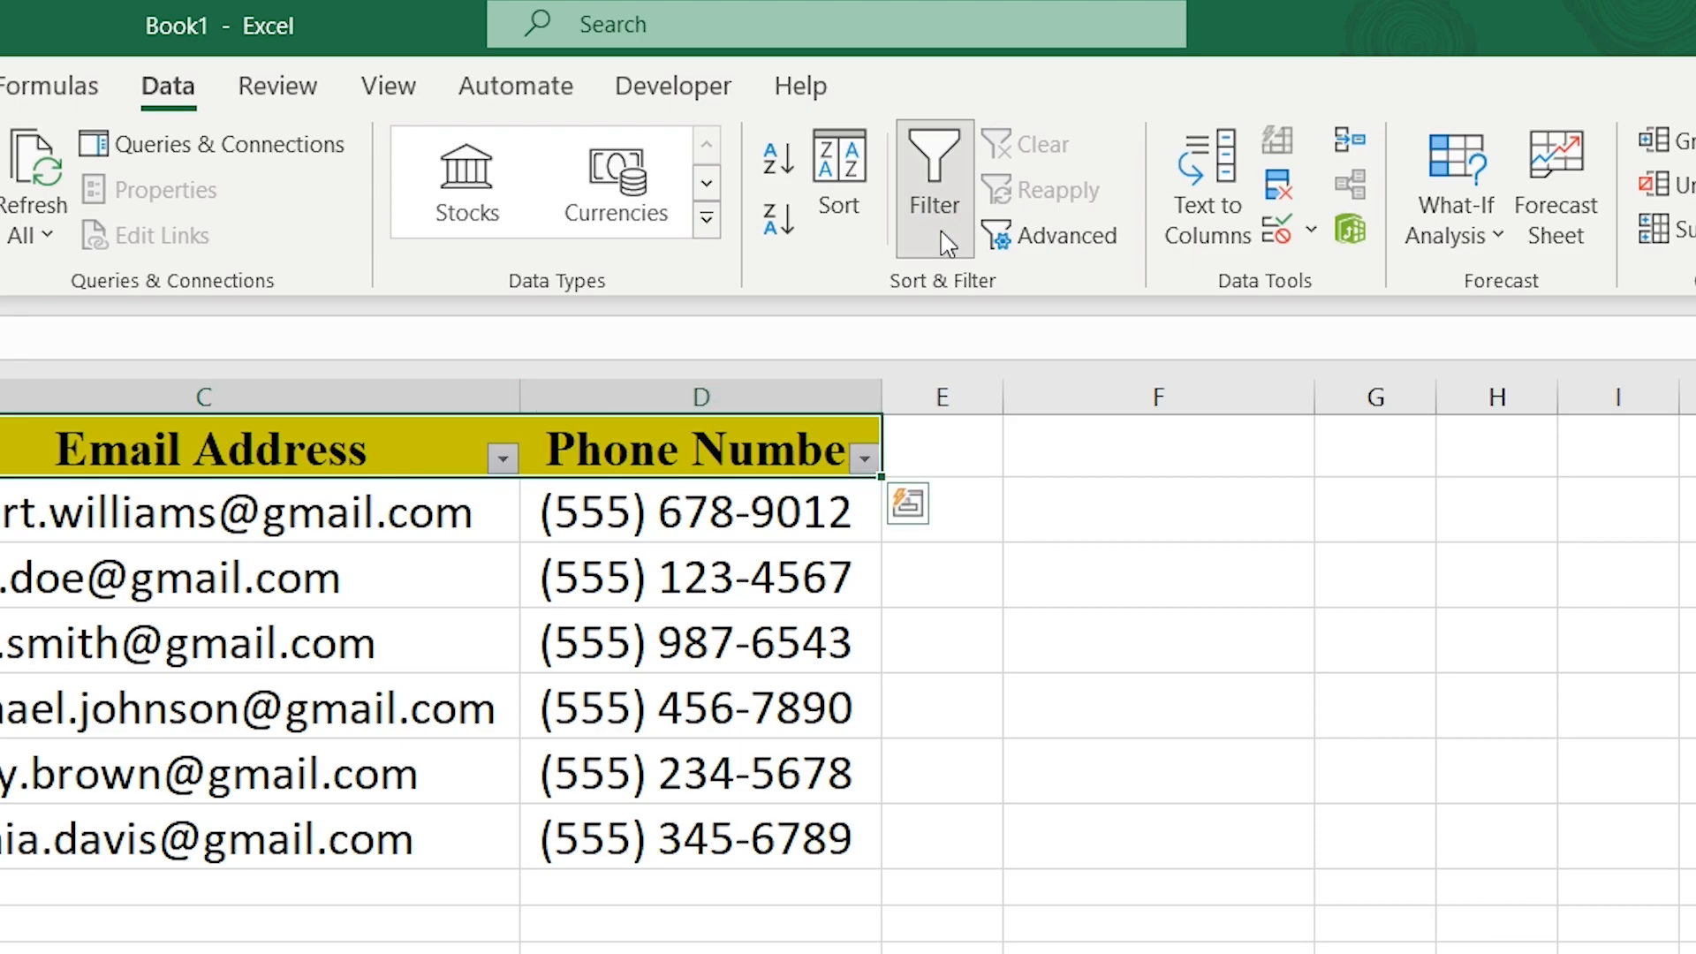
click(1056, 826)
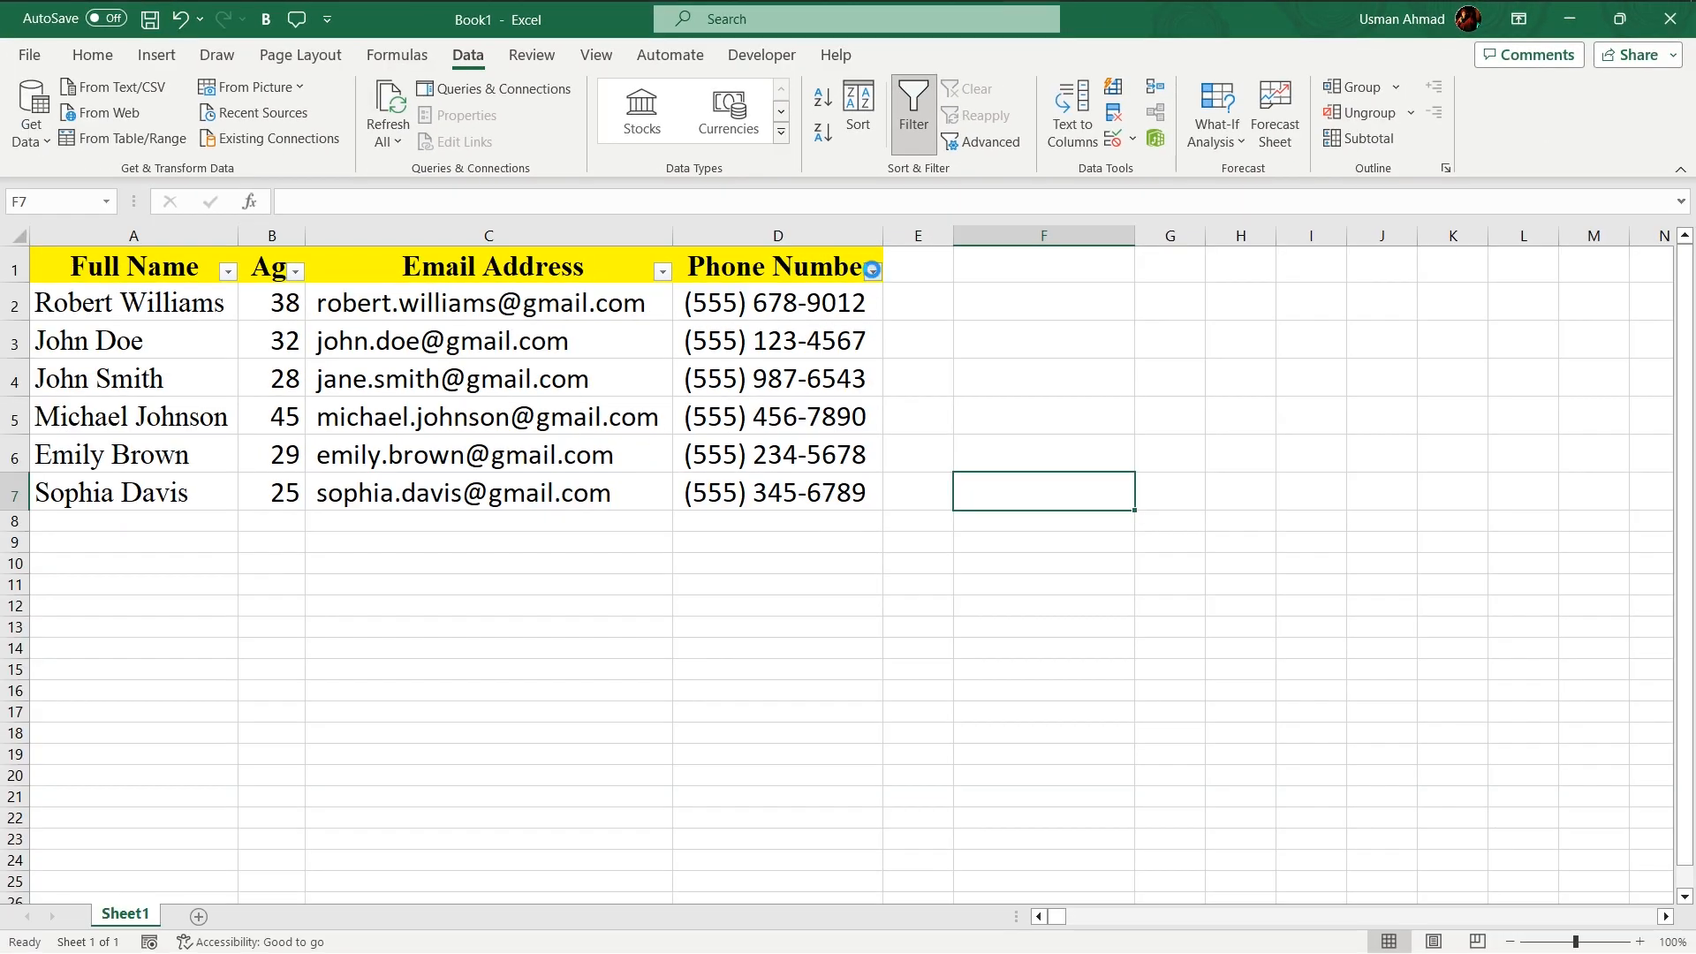
- Sort the table by Age from smallest to largest
click(872, 270)
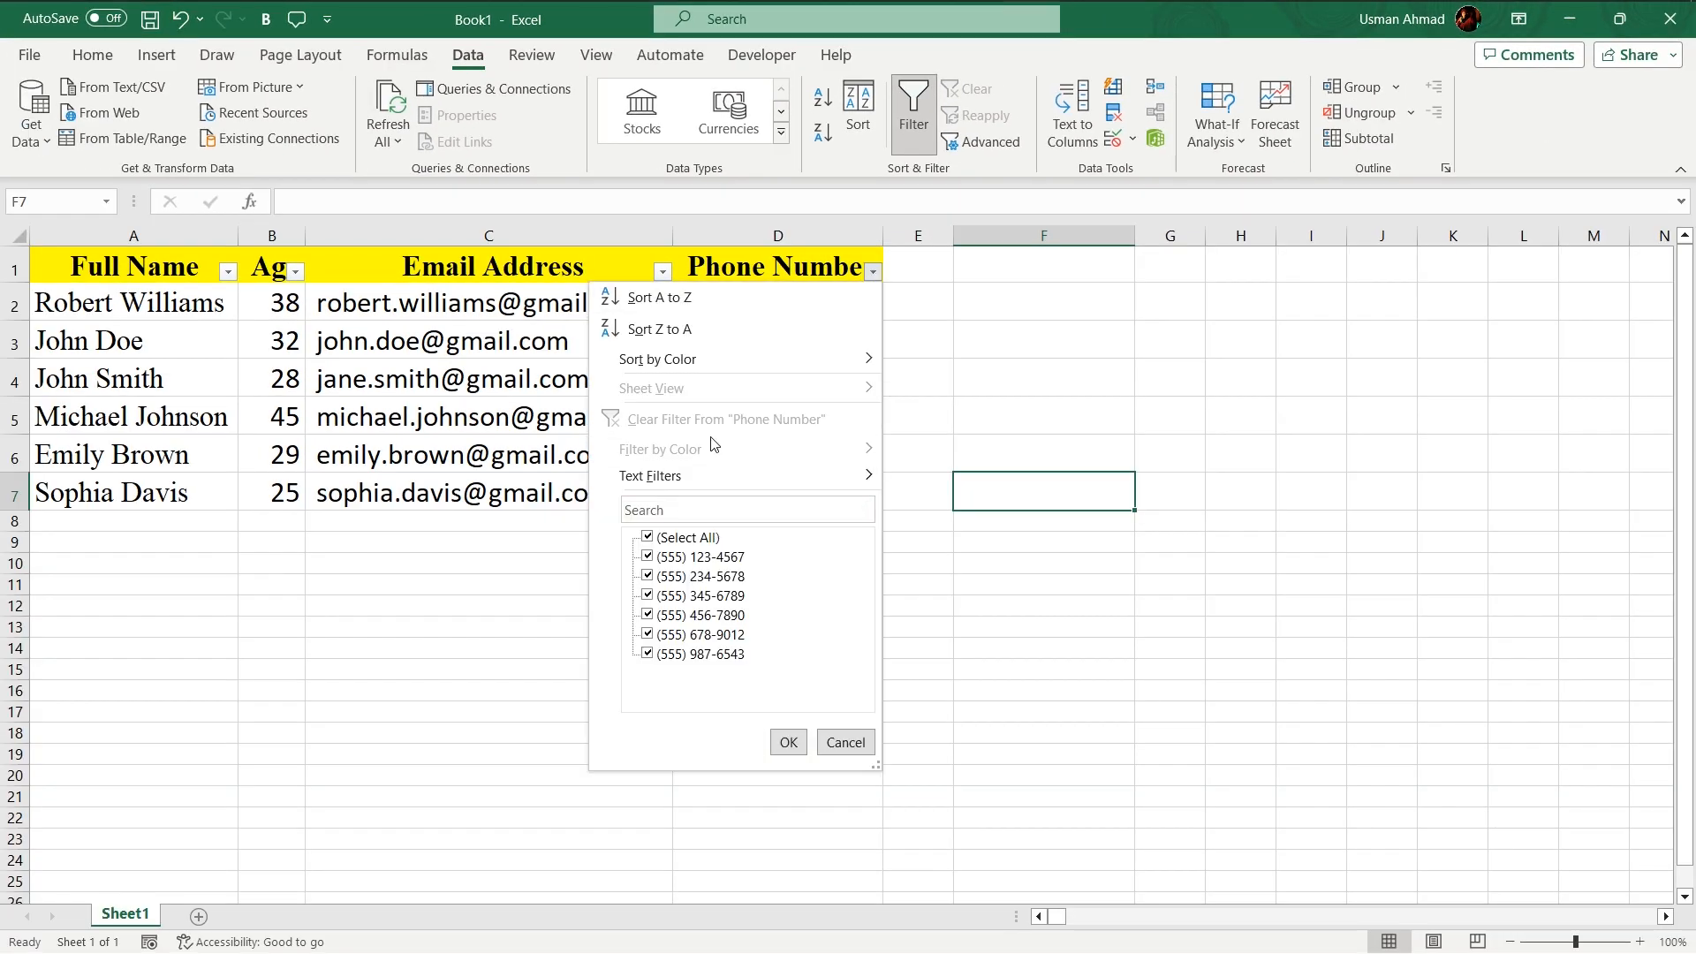
click(664, 274)
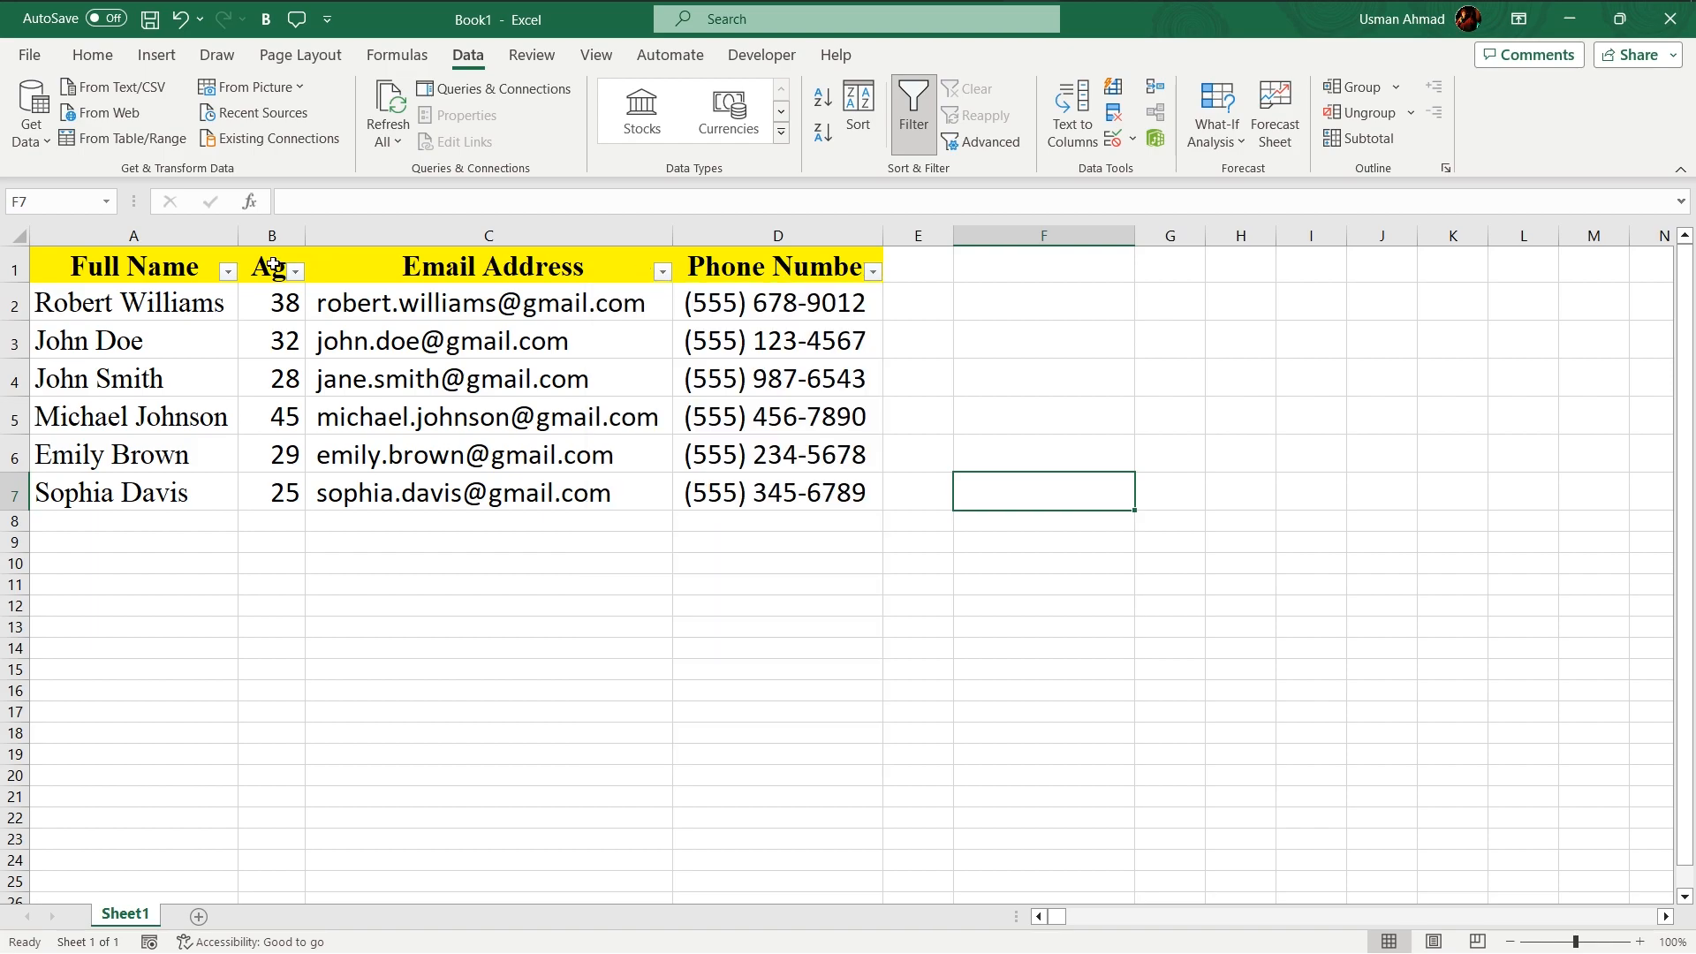
click(297, 273)
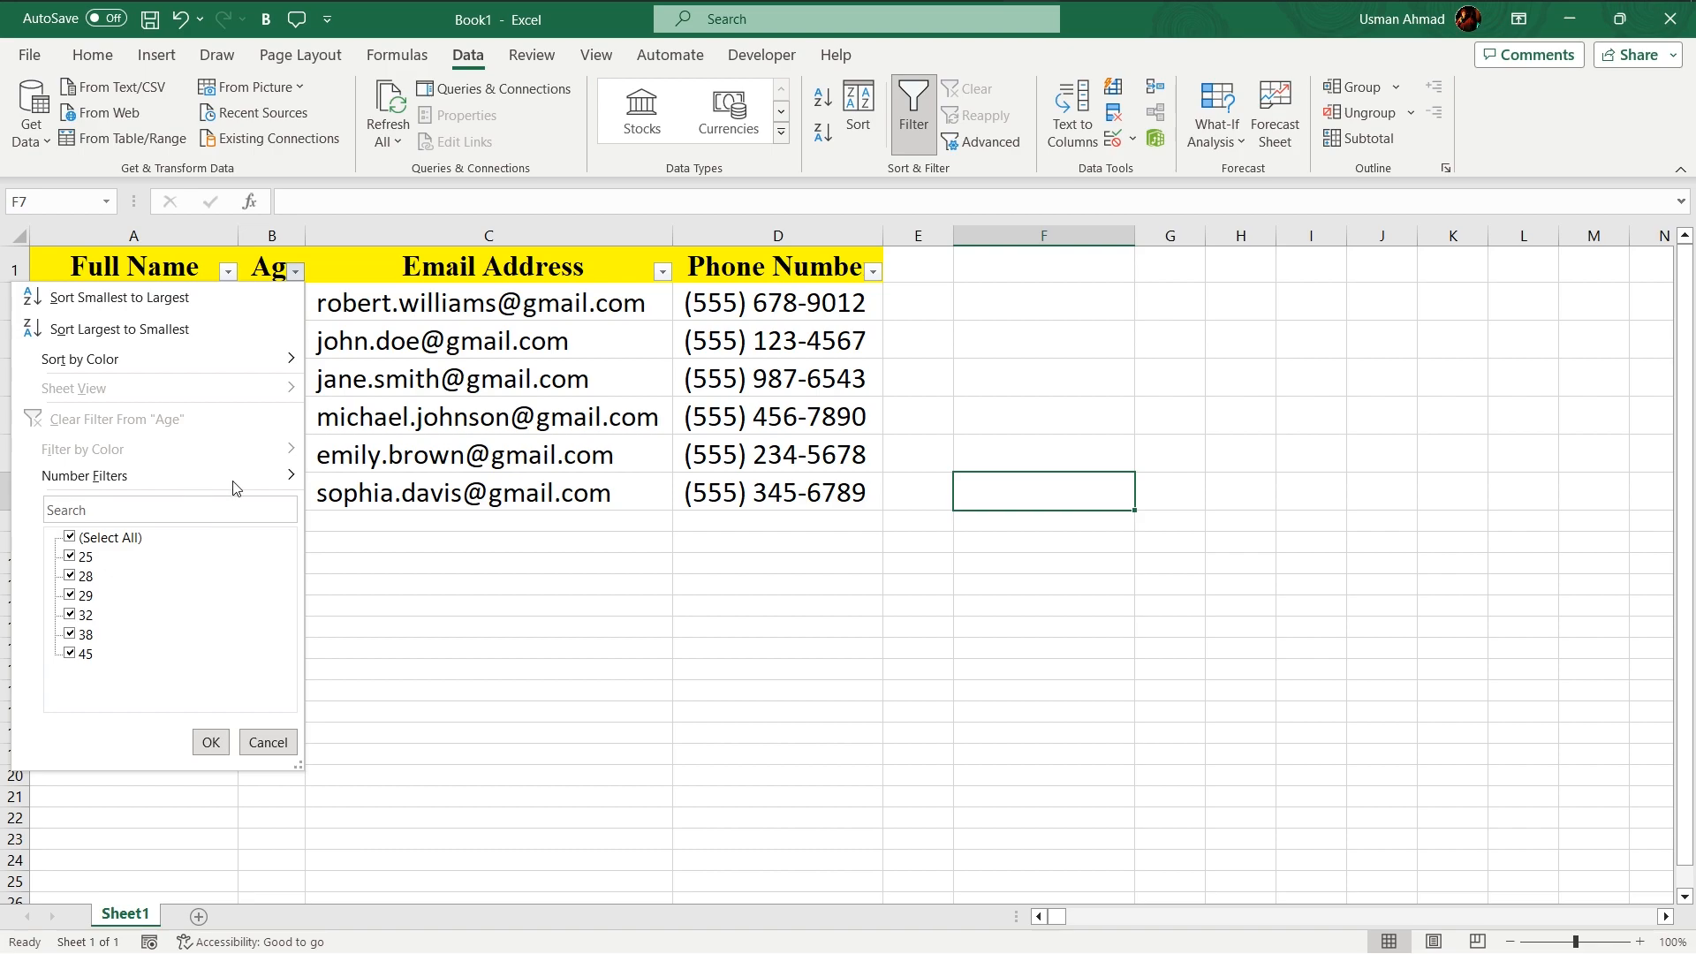
click(376, 629)
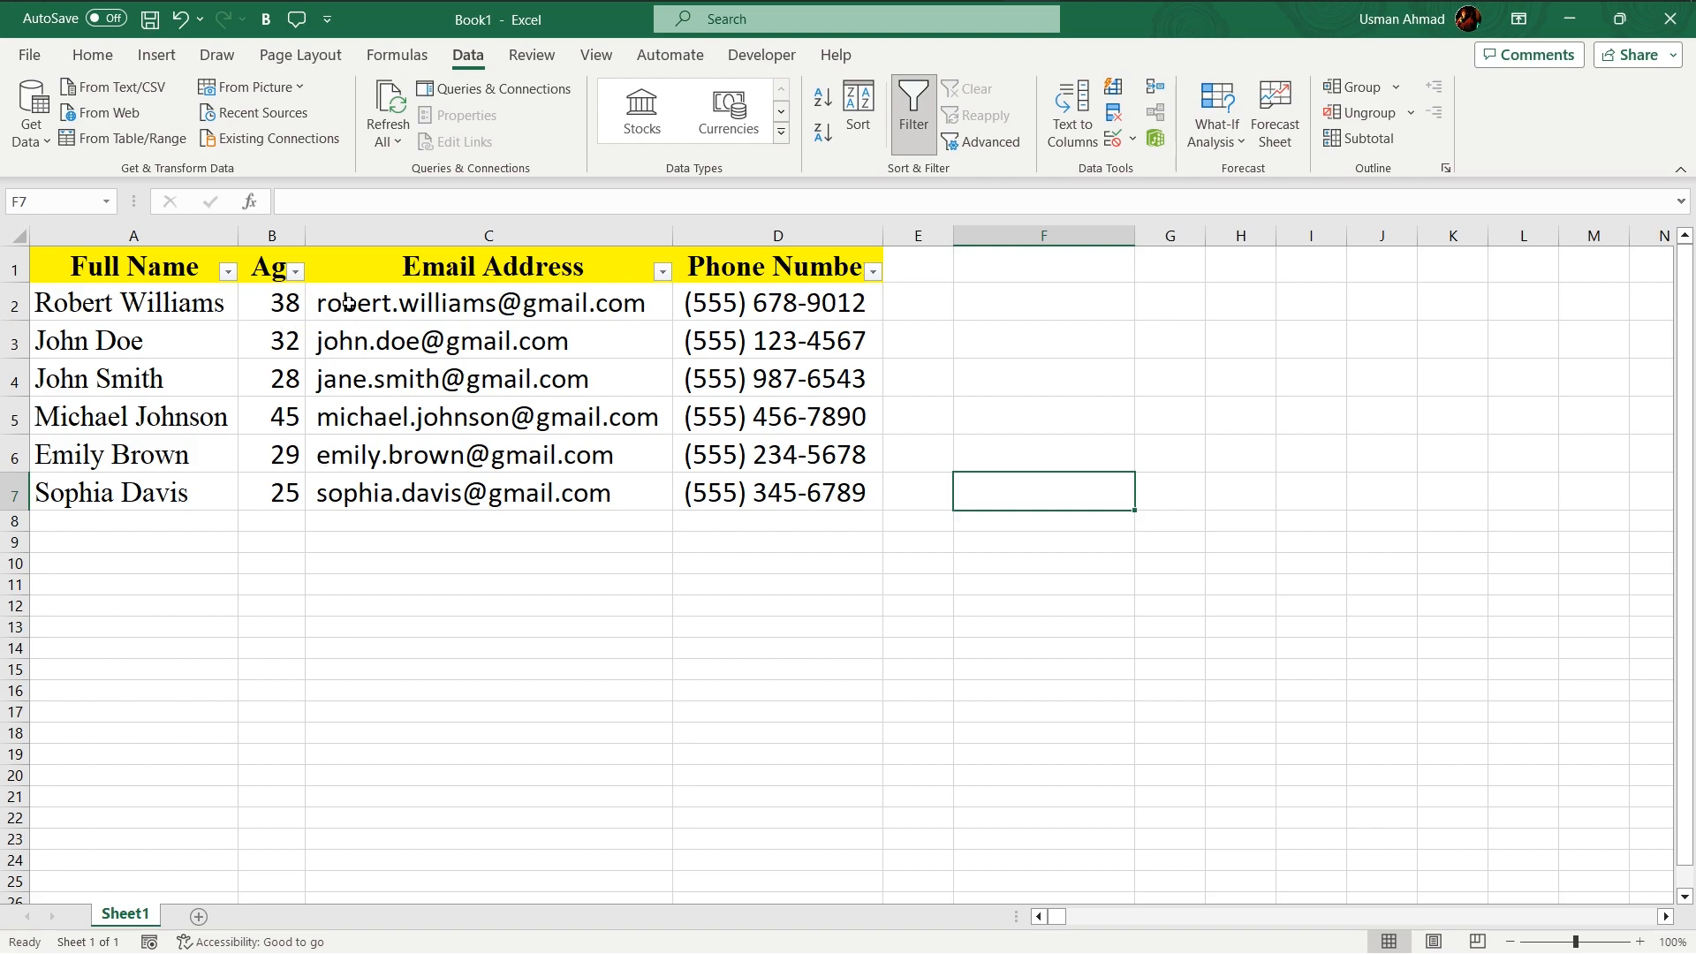
click(298, 274)
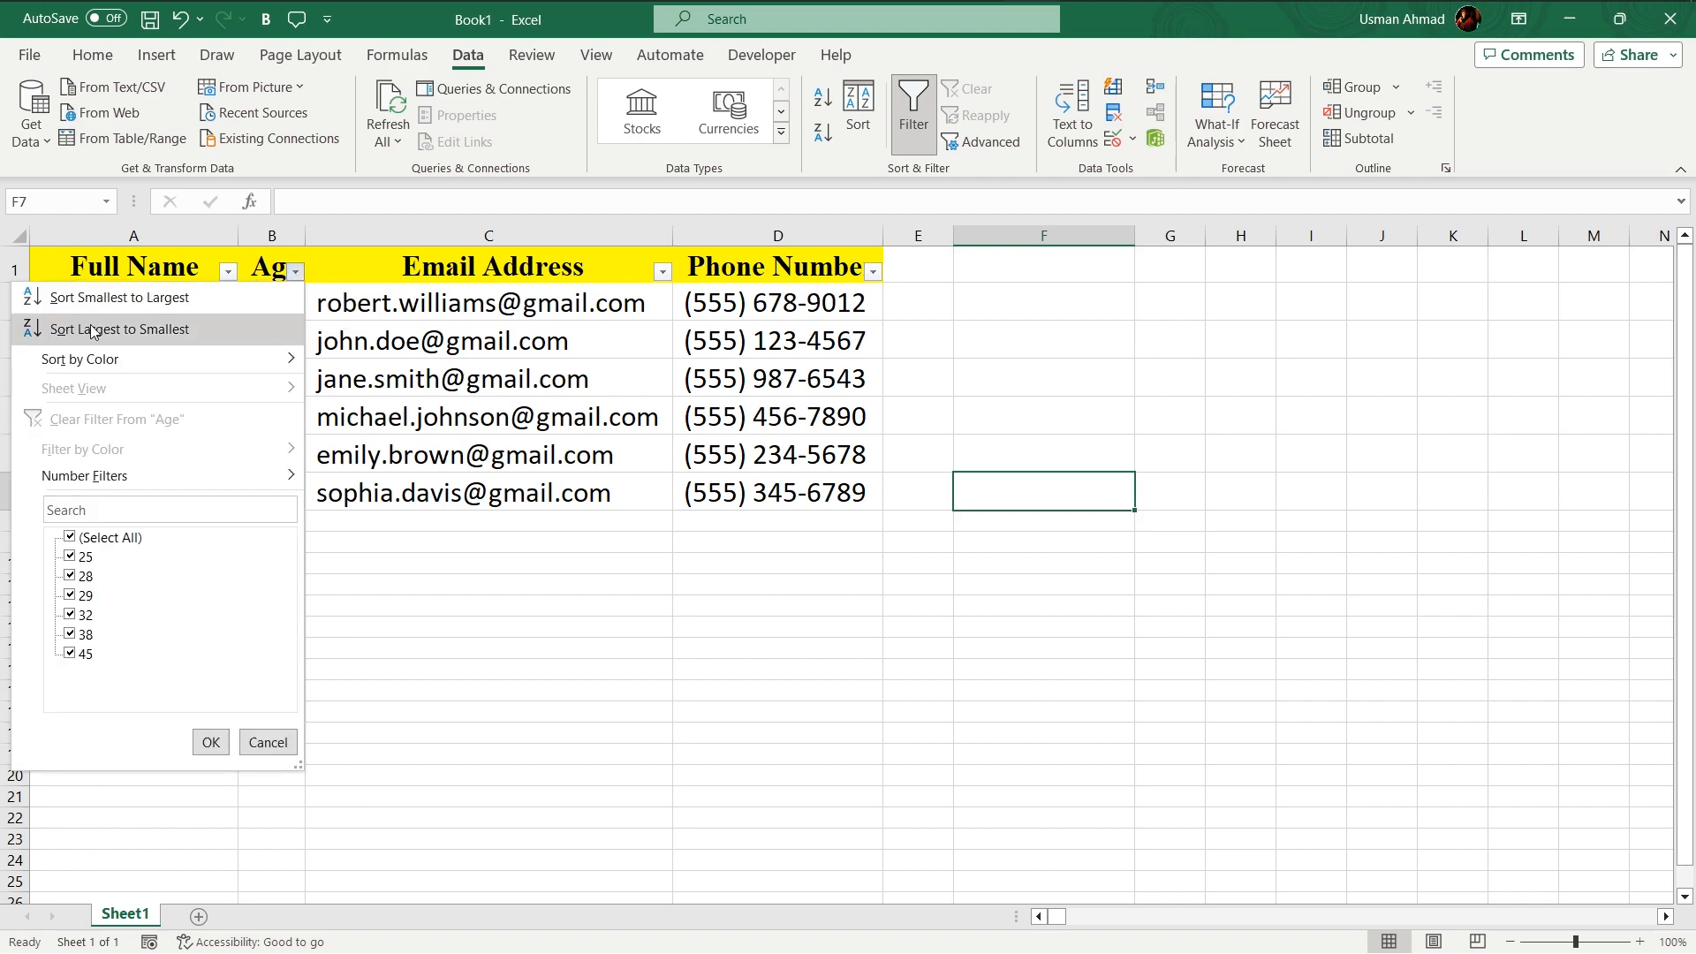
click(150, 300)
click(342, 584)
click(285, 301)
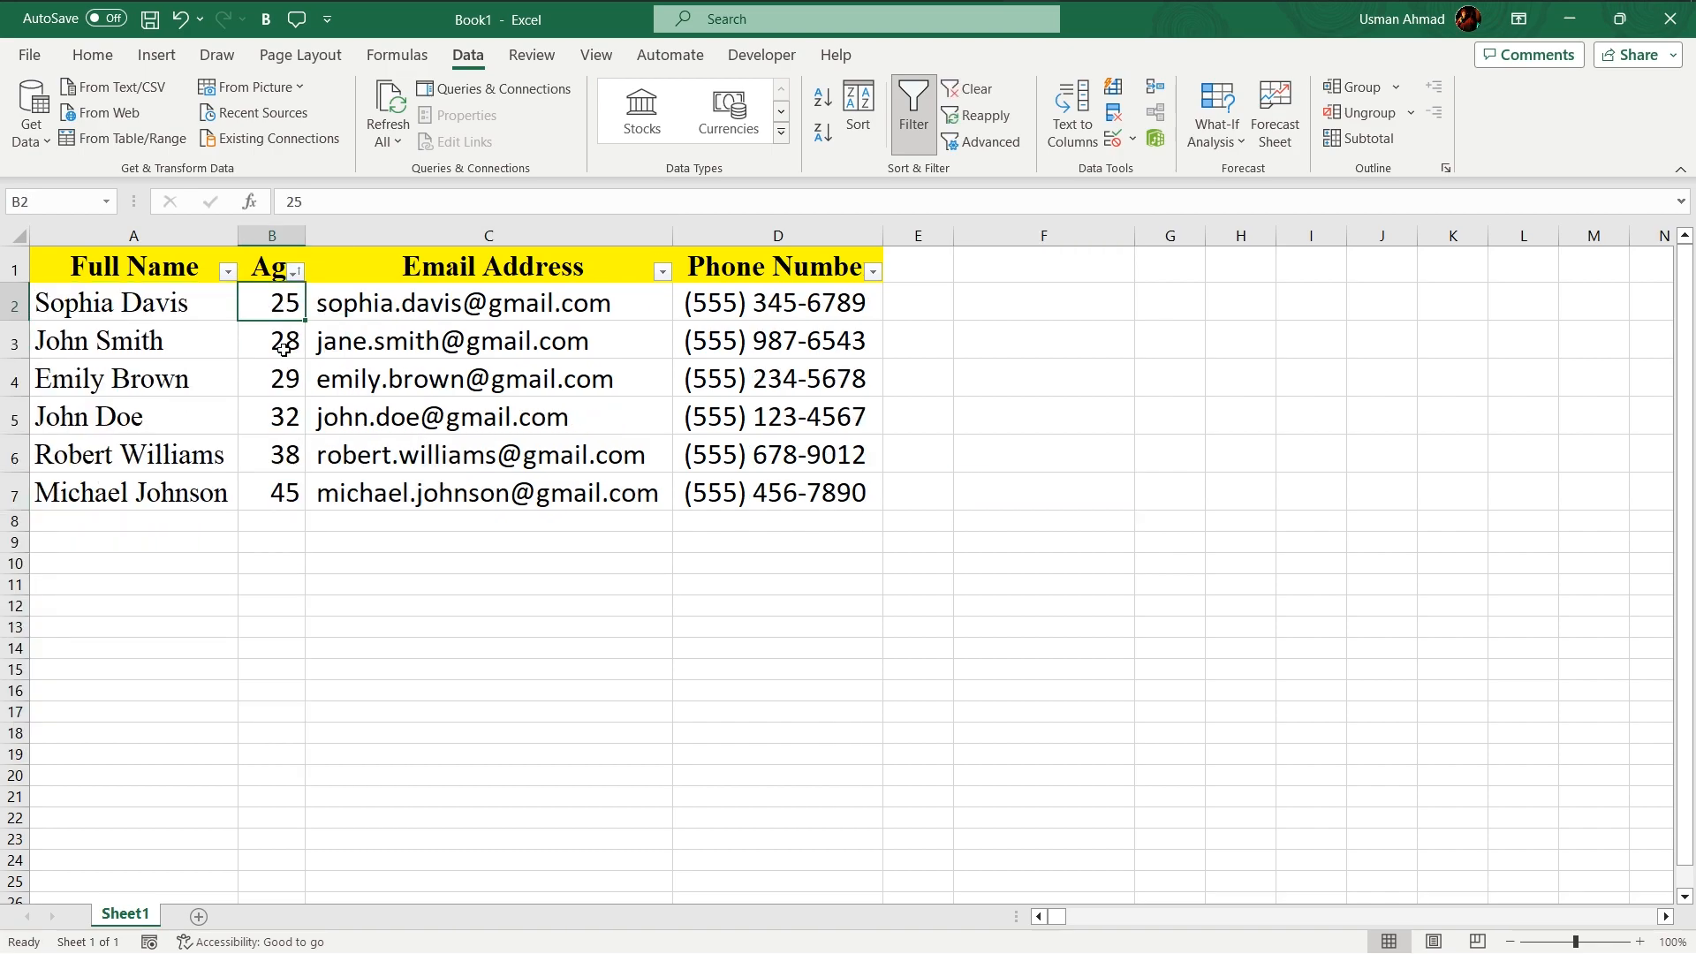
click(289, 502)
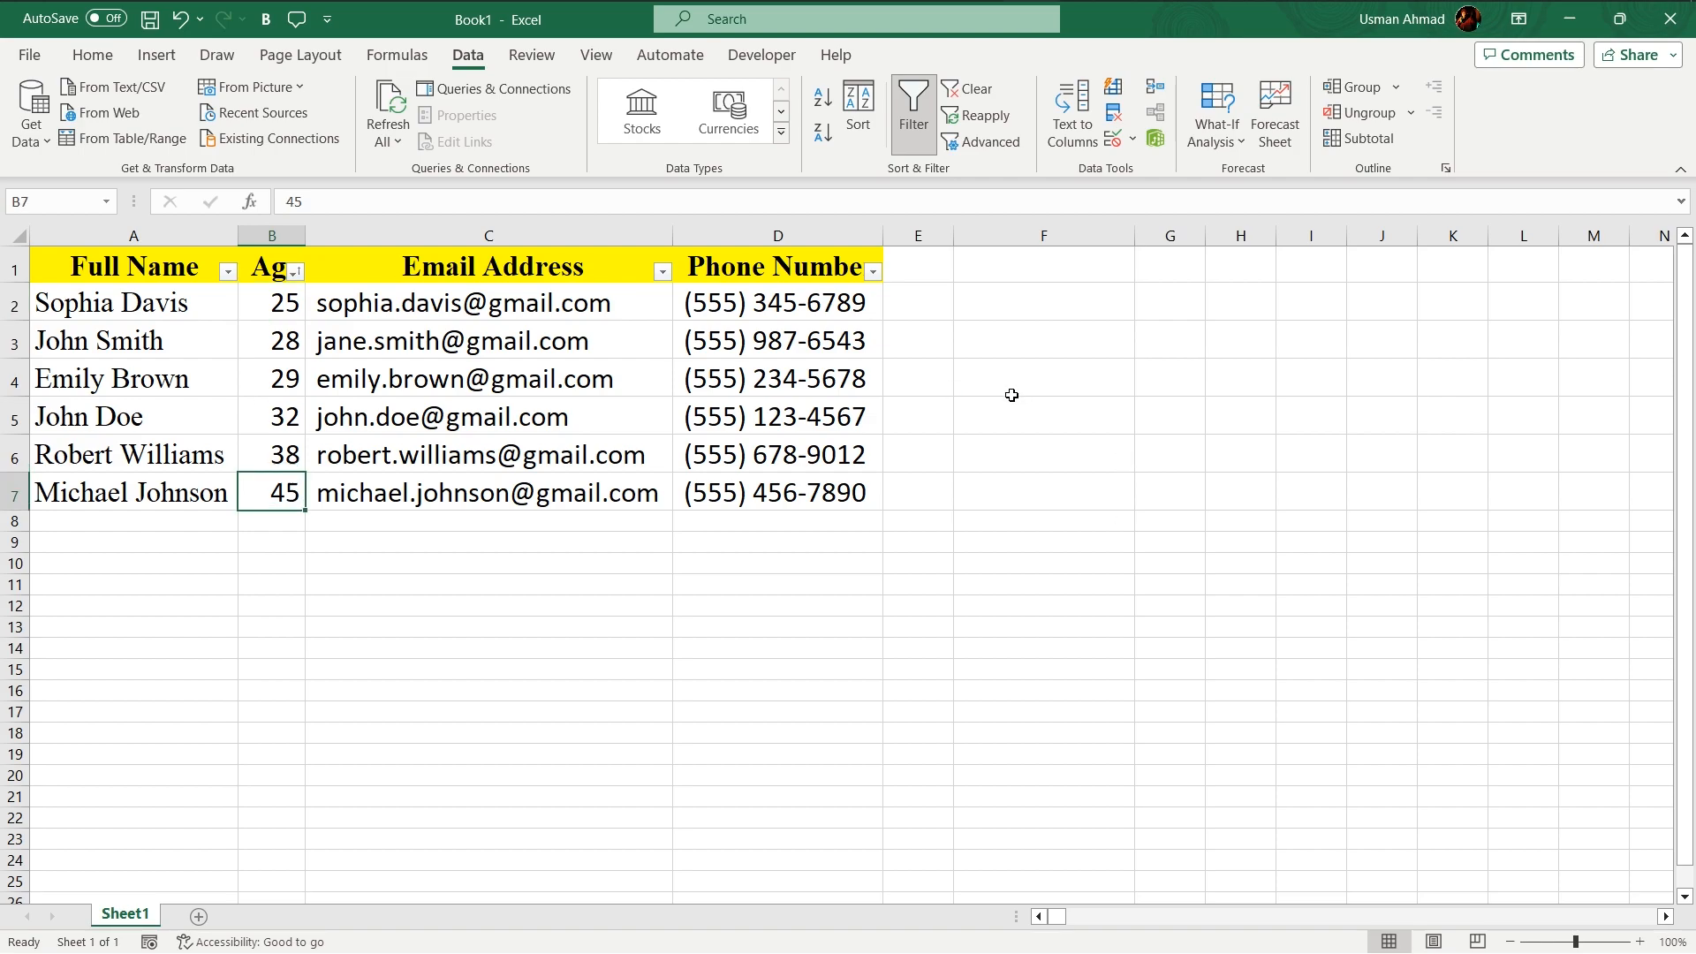
- Sort the table by Full Name from A to Z
click(228, 272)
mouse_move(265, 358)
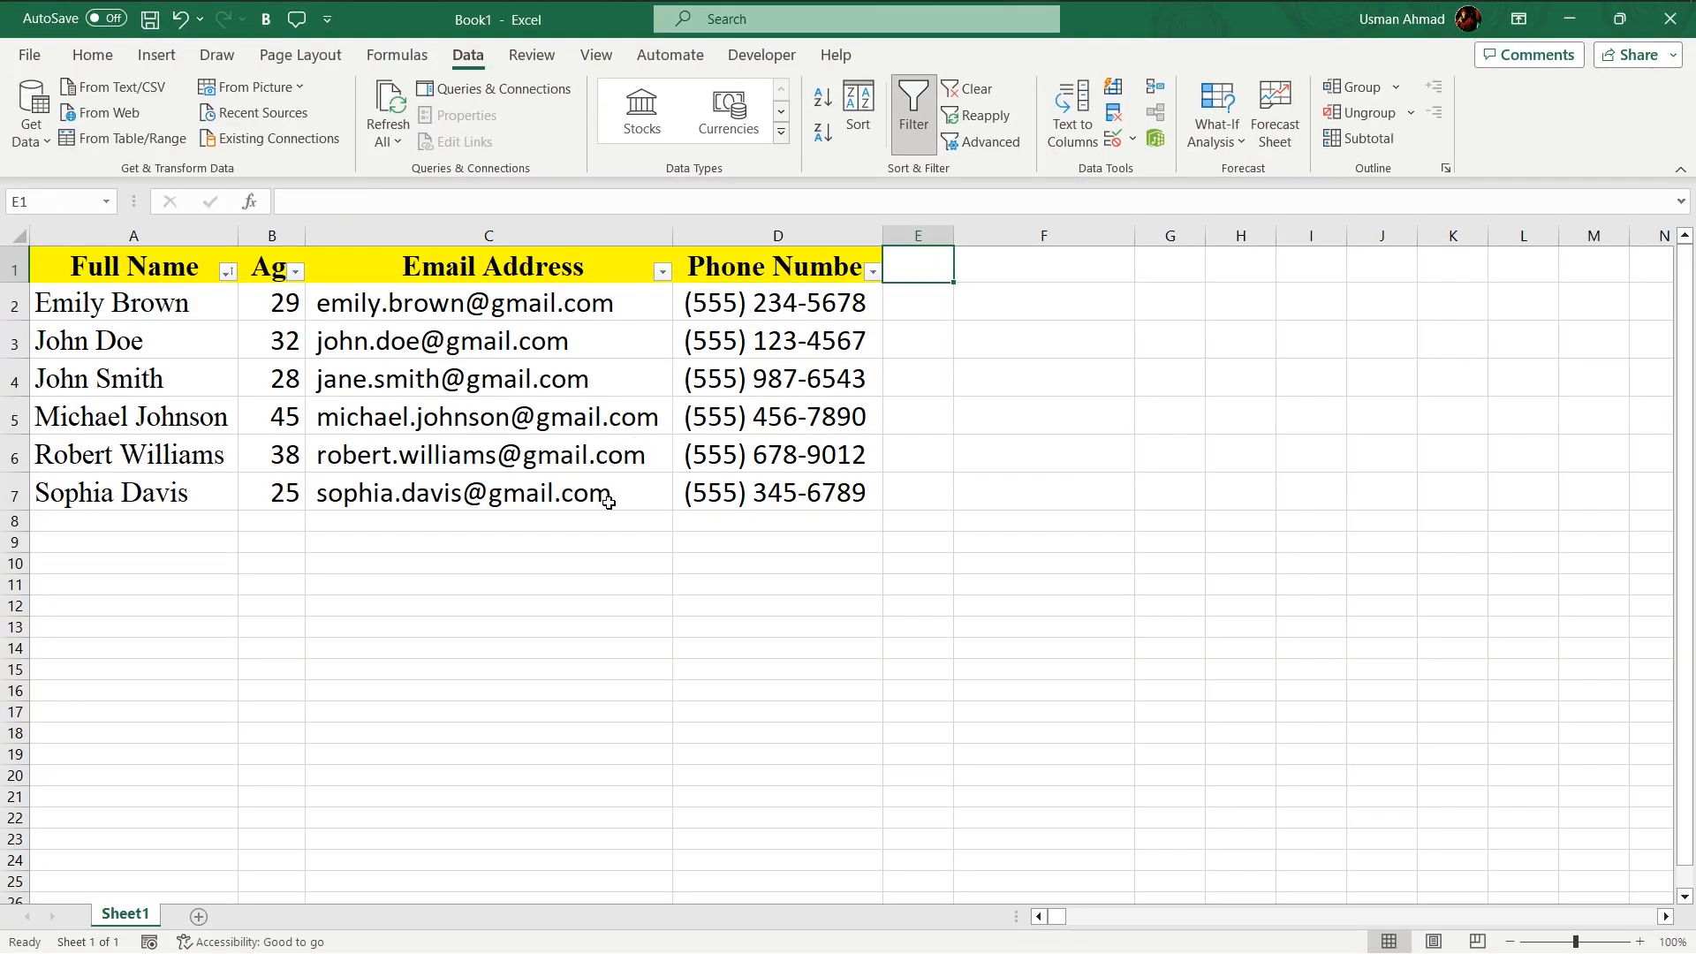
- Enter the header Vaccination Status in cell E1
text(V)
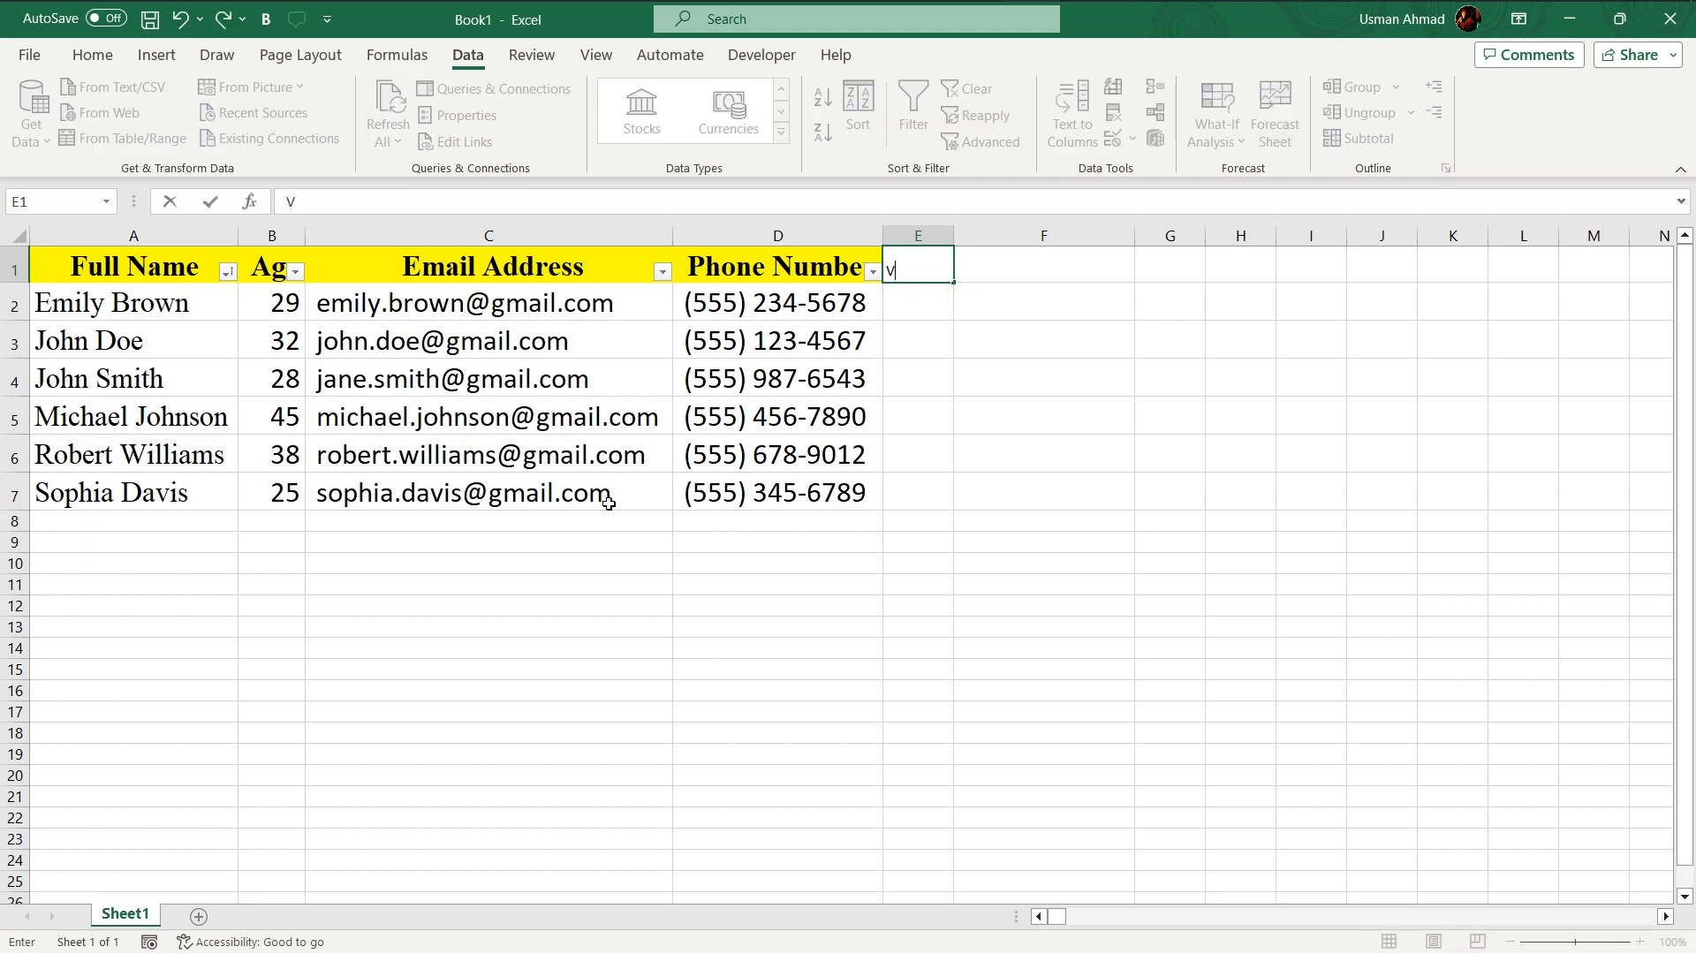
text(acination Status)
key(Return)
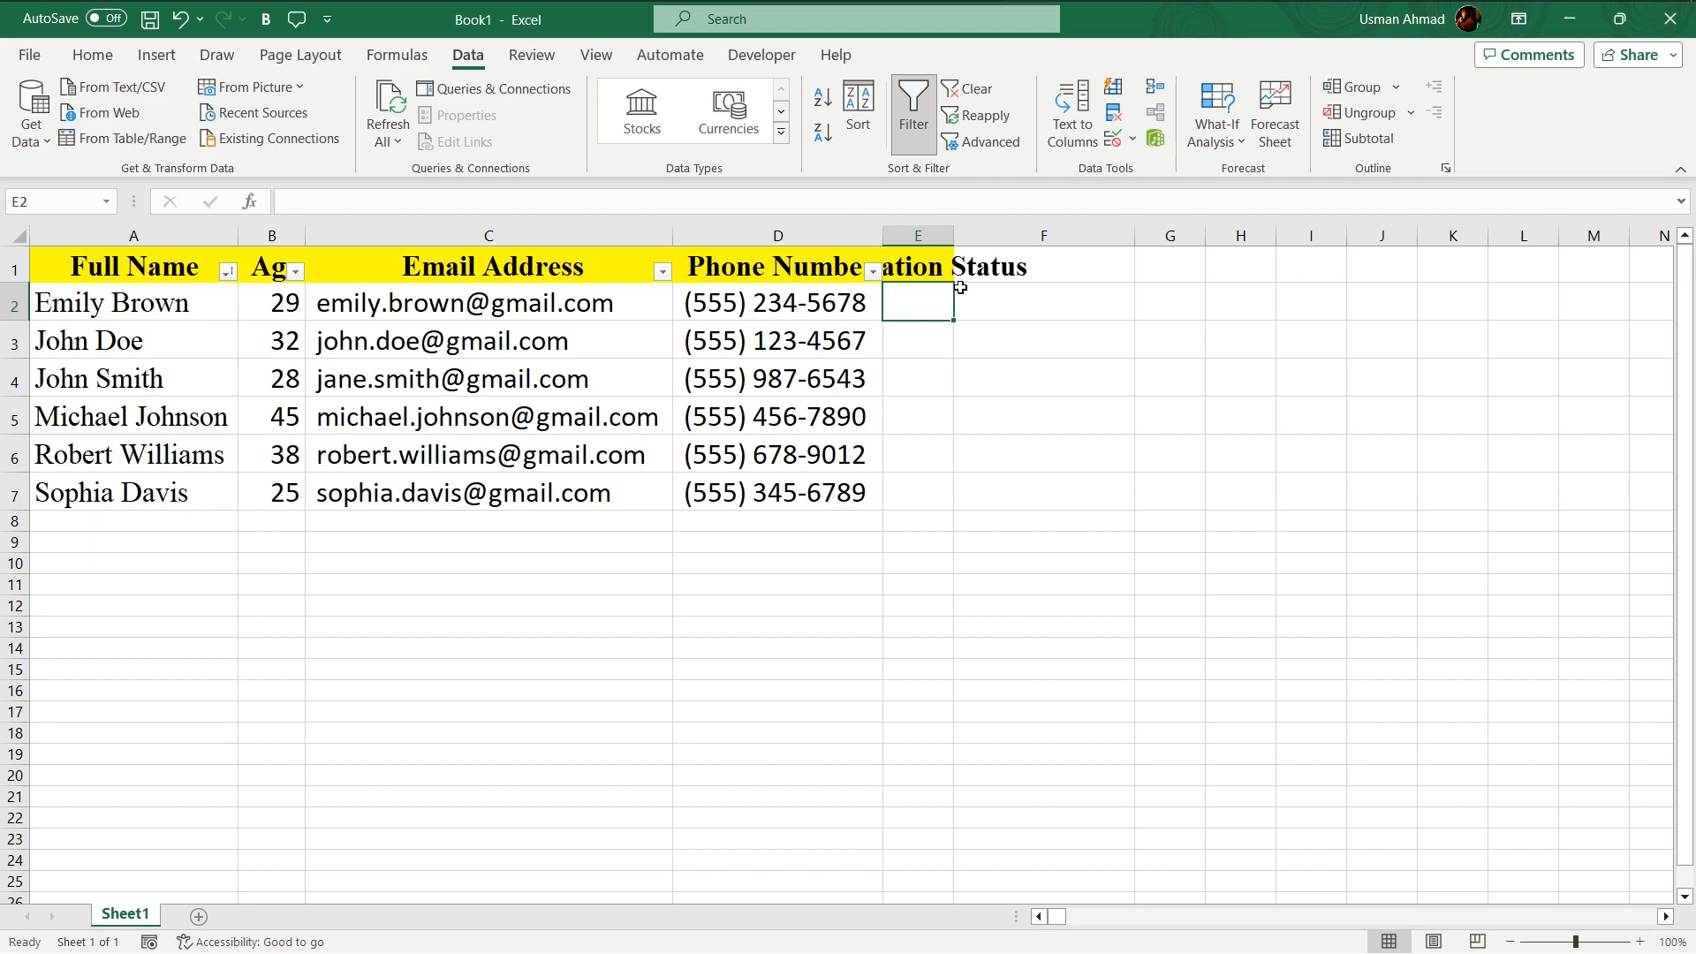
- Autofit column E to its header, then turn the filter off and on so the Vacination Status column gets a filter button
double_click(953, 236)
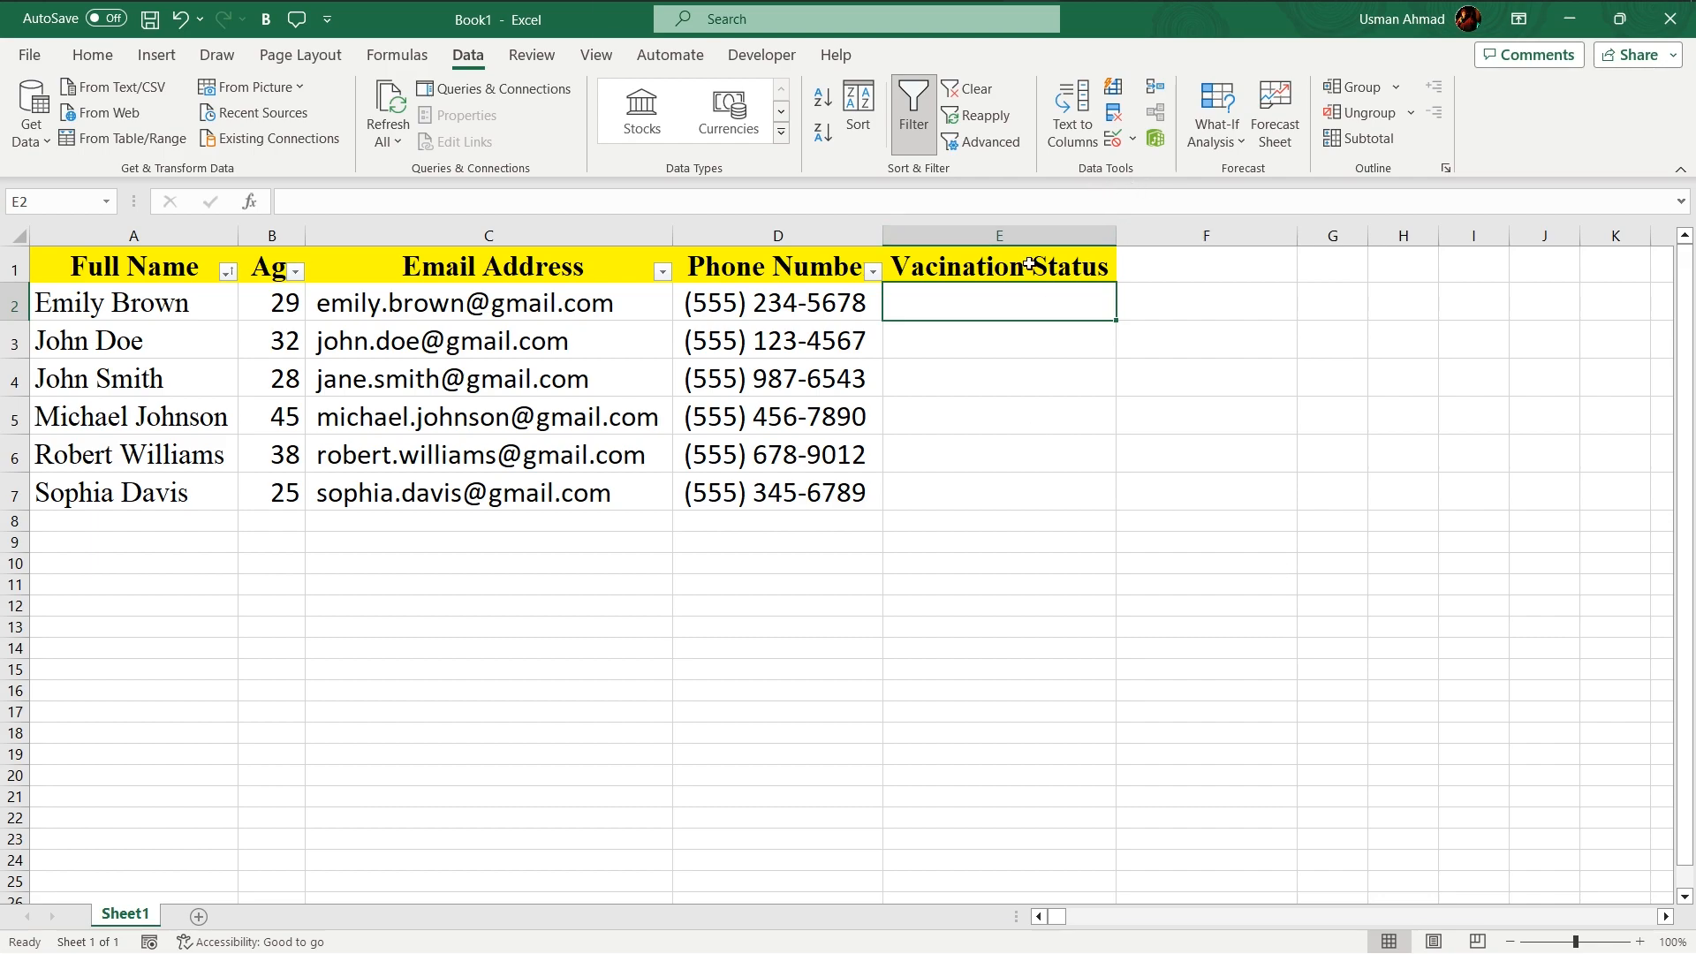
click(979, 275)
click(919, 110)
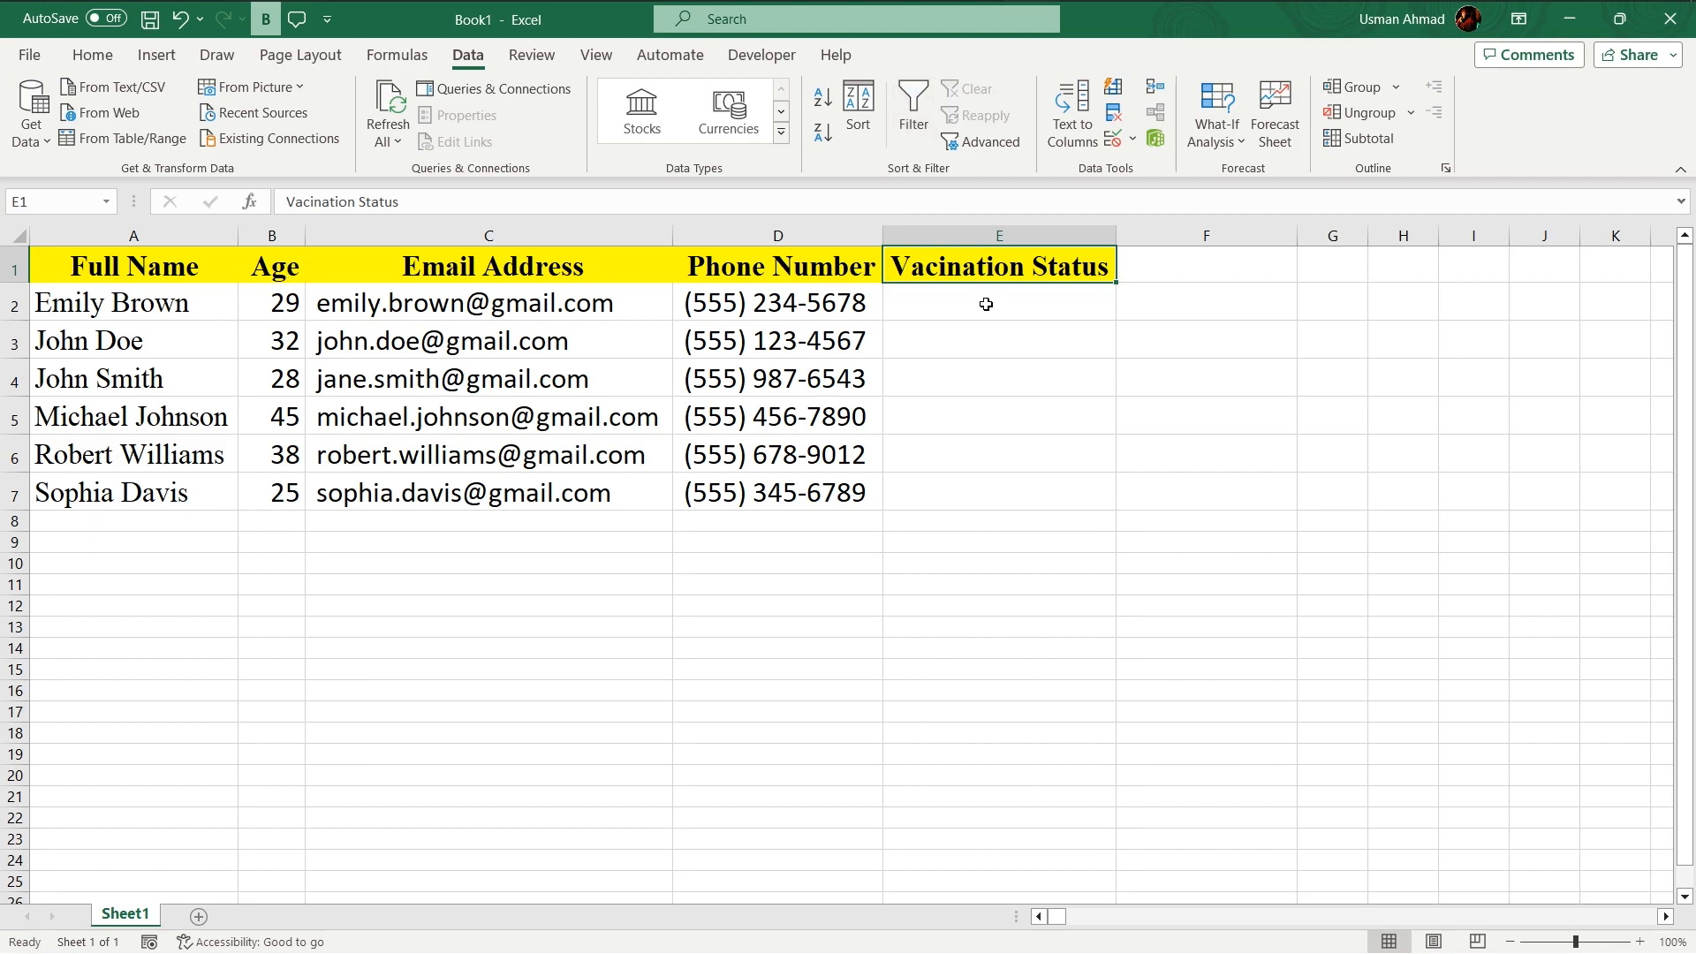
click(920, 111)
click(1104, 276)
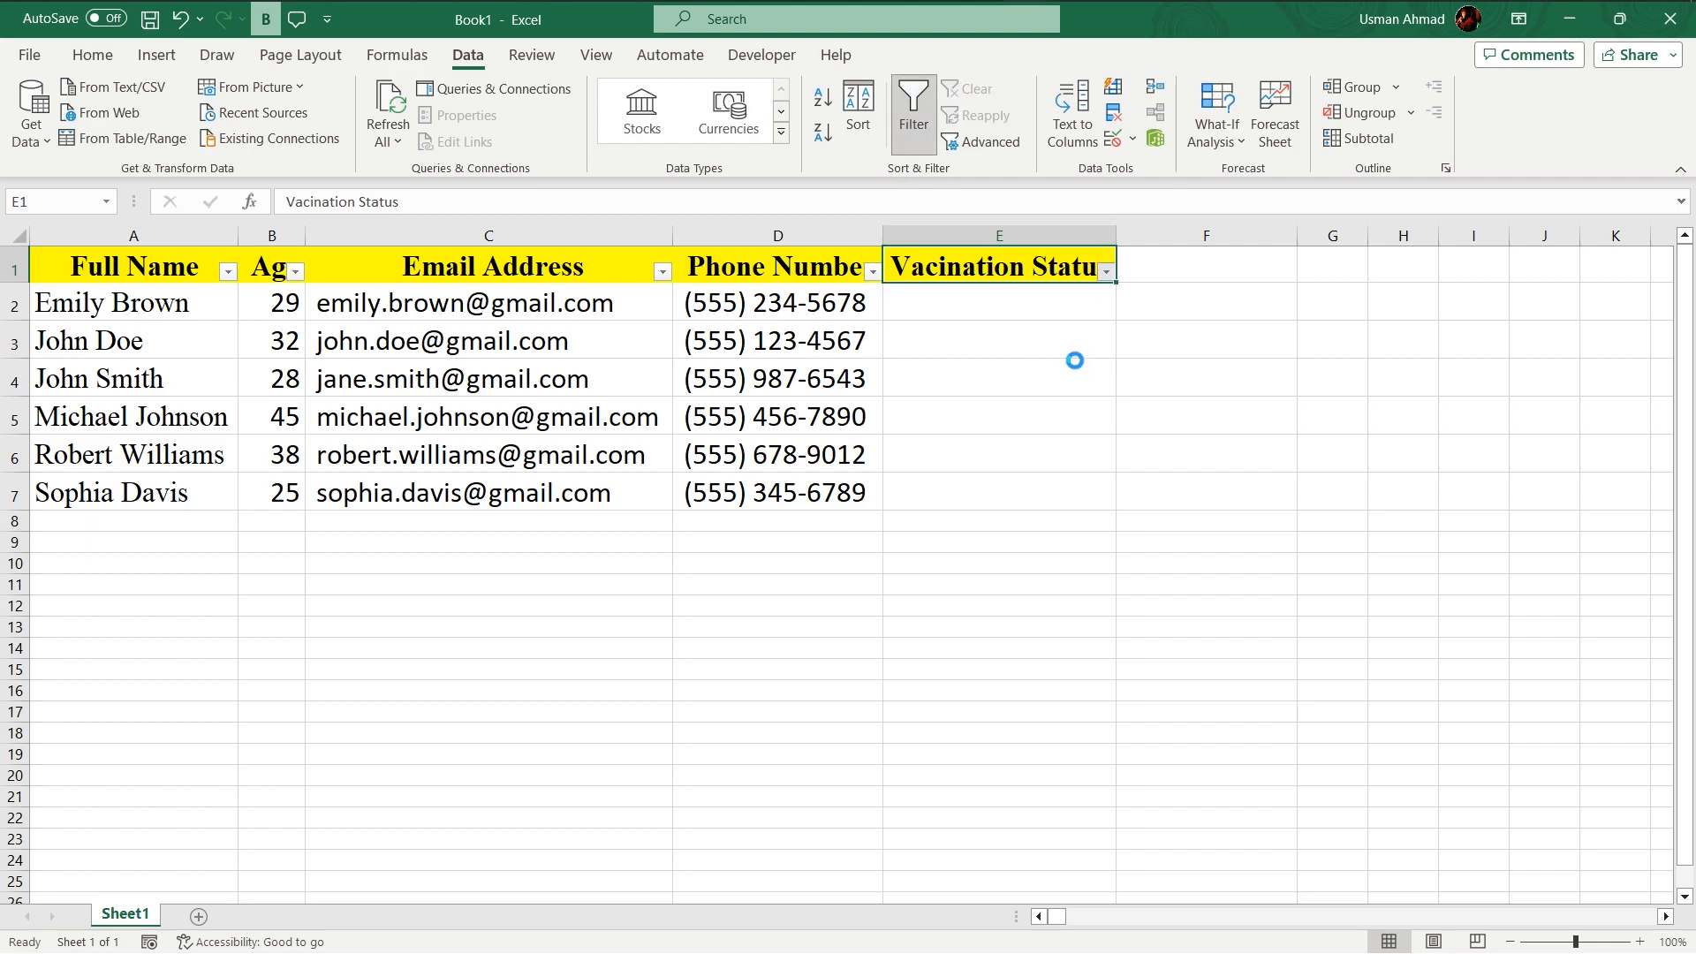
click(1357, 369)
click(1053, 300)
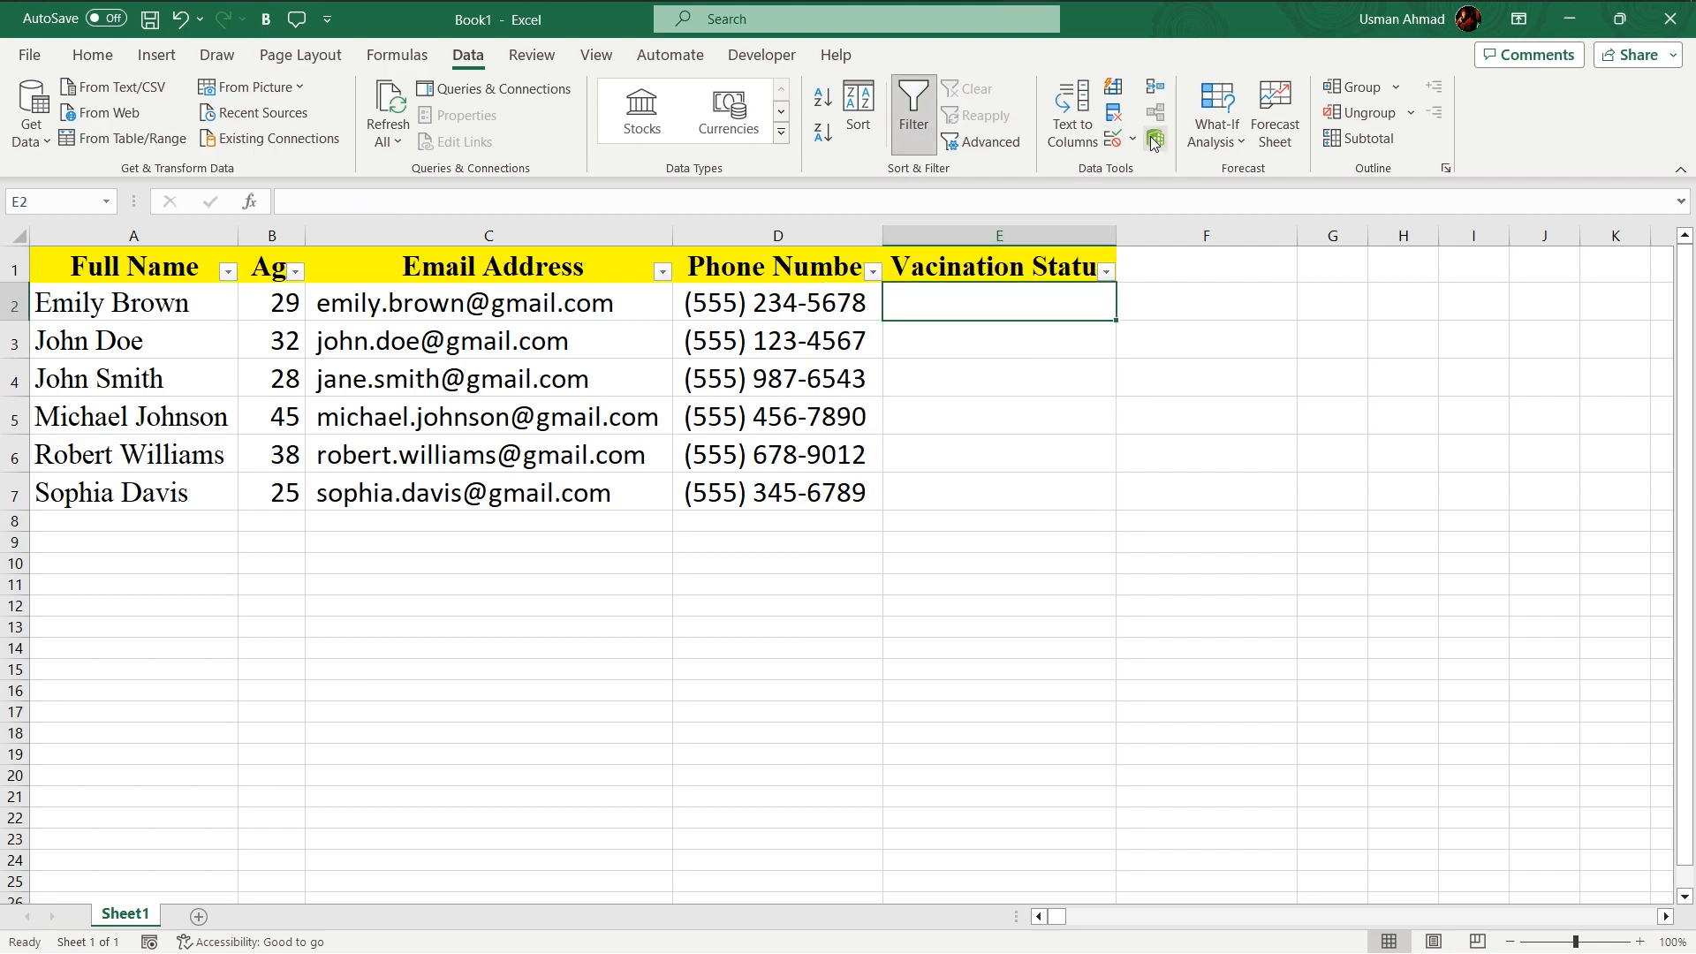
- Add Data Validation to cell E2 allowing a List with the source YES, NO
click(1113, 141)
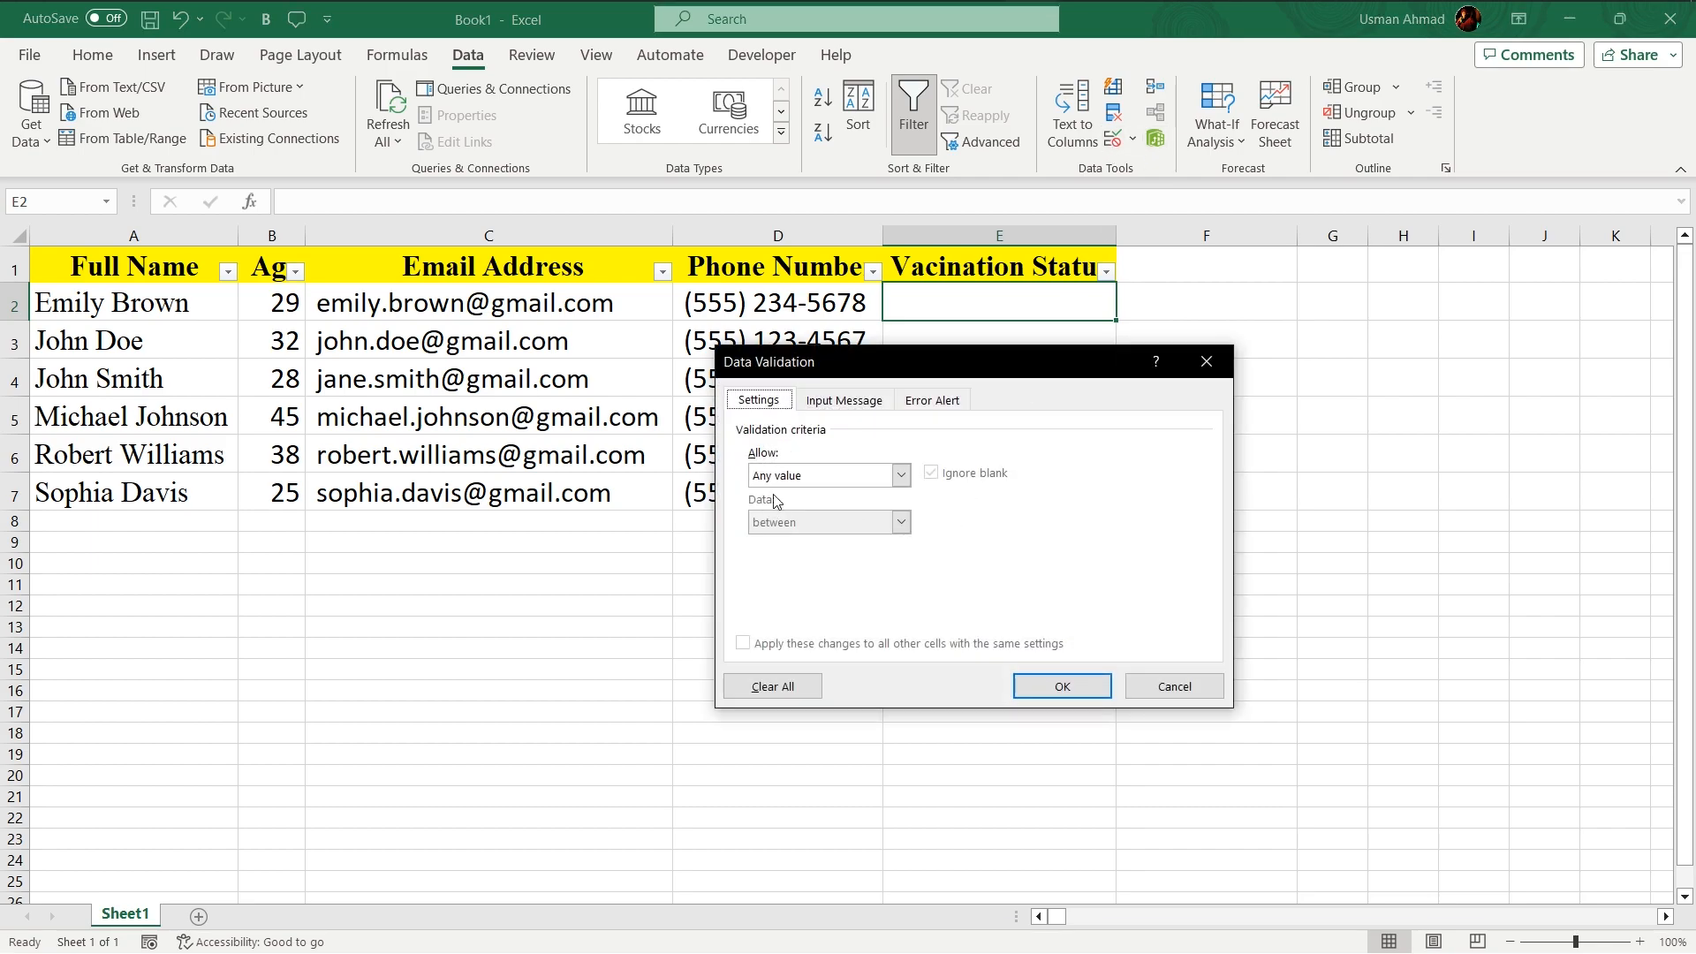
click(892, 476)
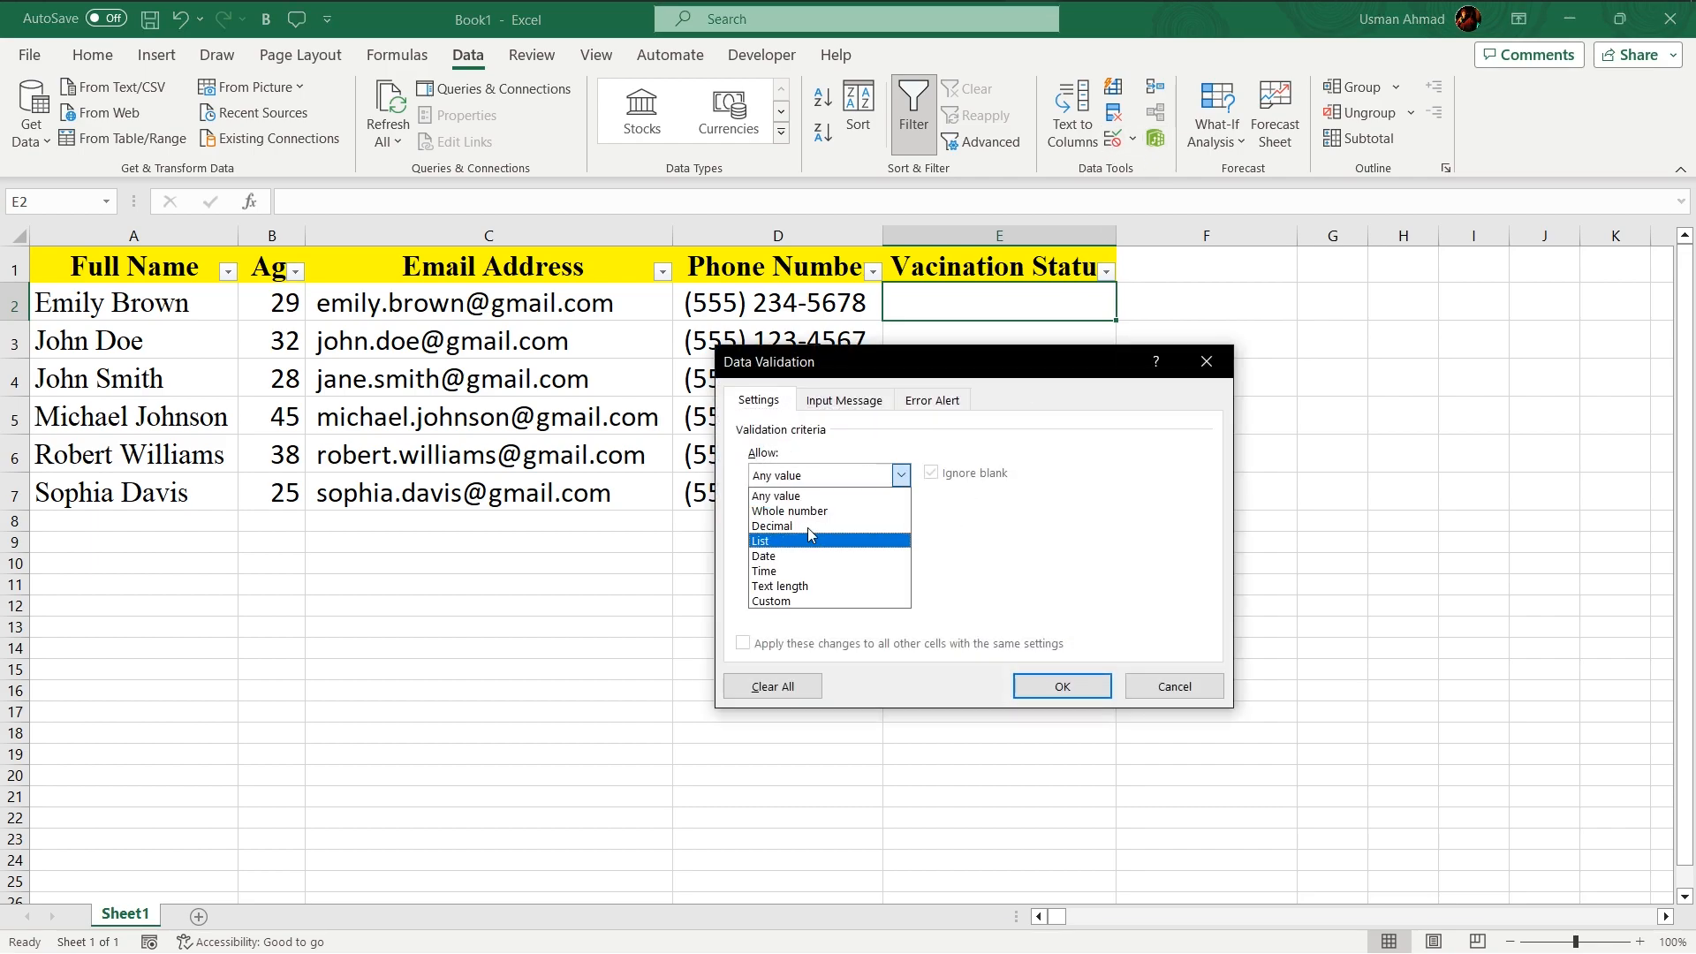
click(765, 540)
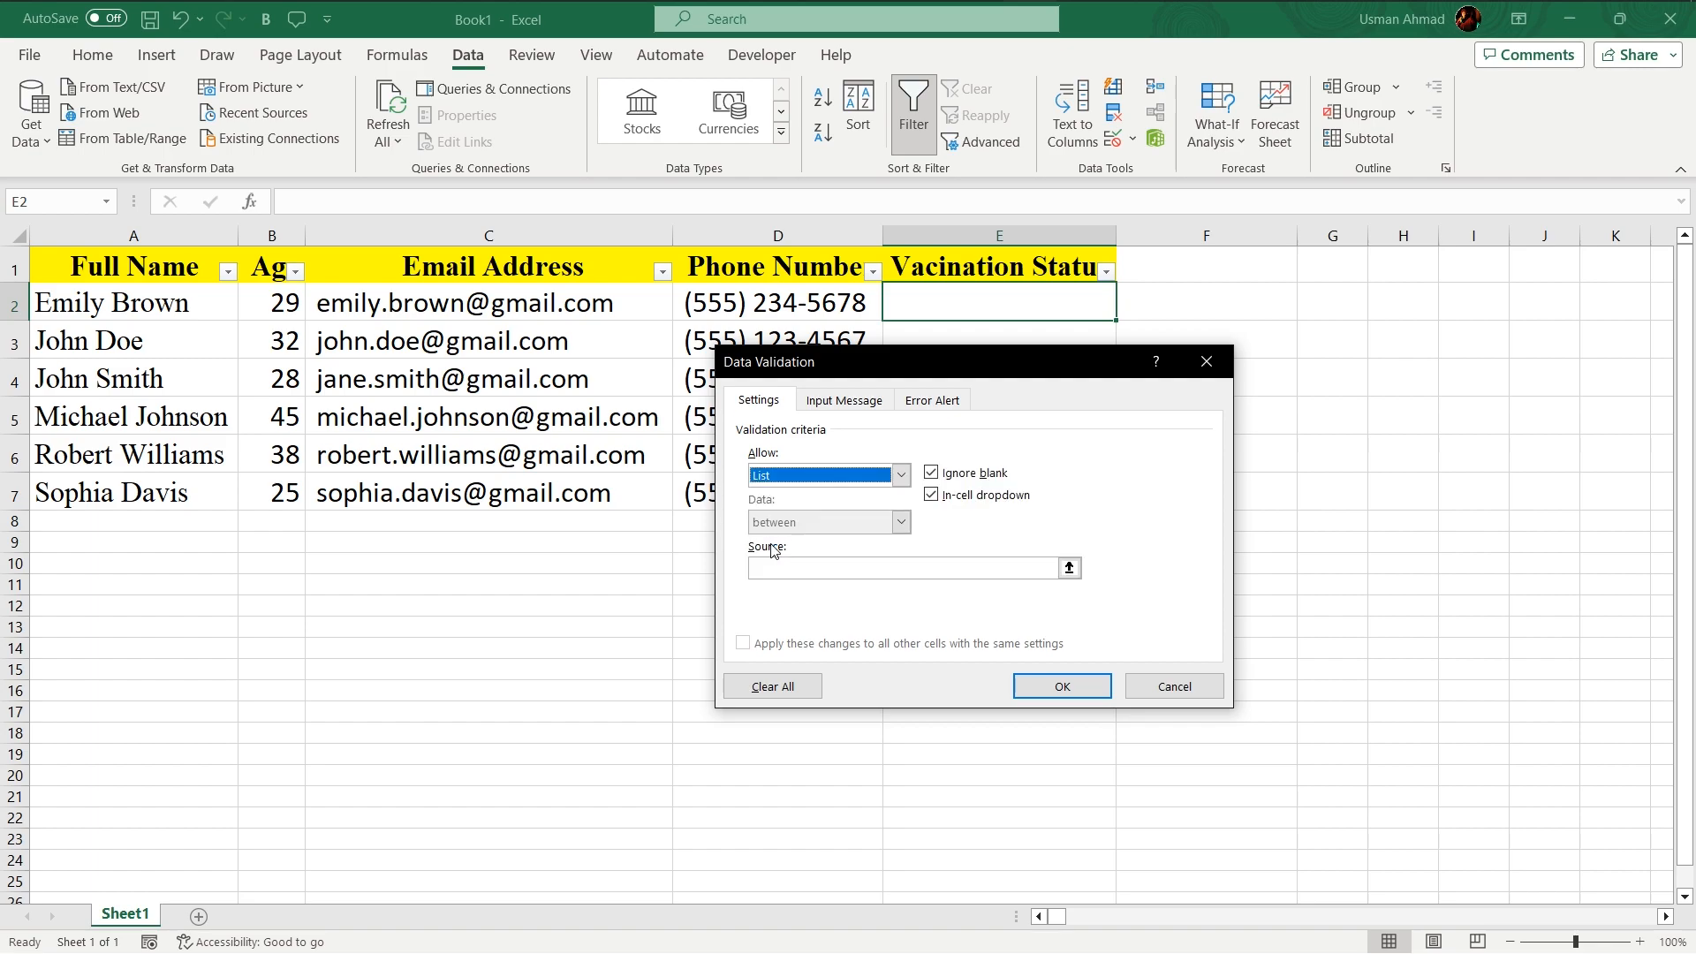
click(1051, 568)
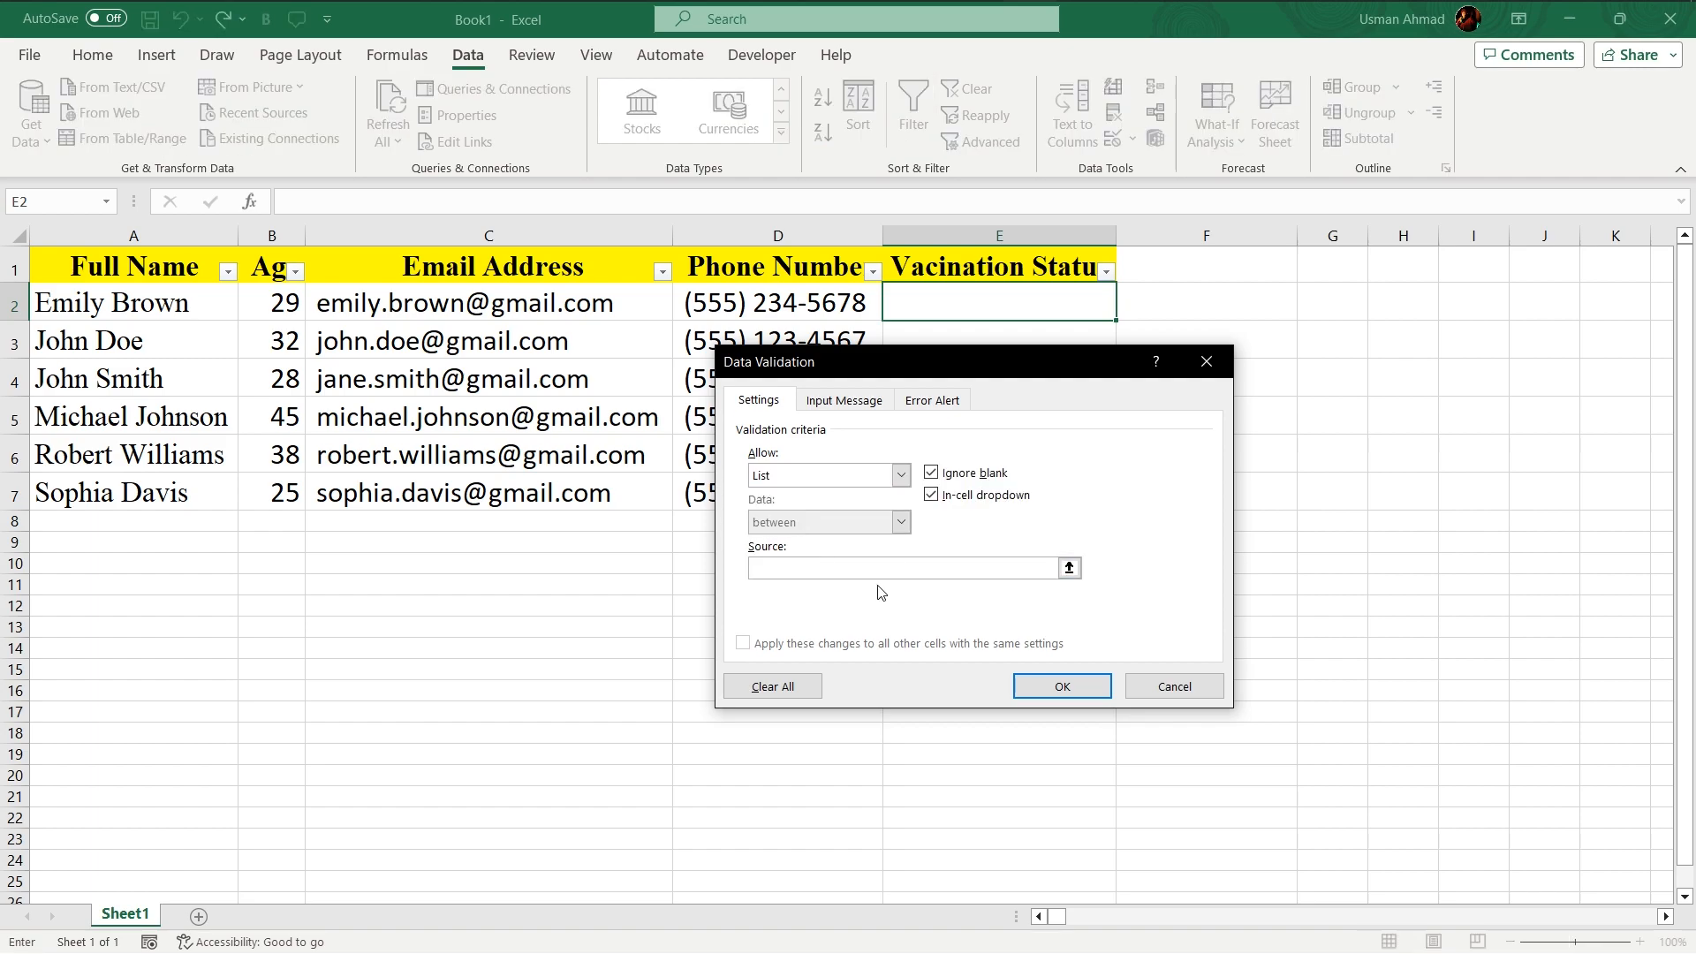
text(YES)
key(BackSpace)
key(BackSpace)
key(BackSpace)
key(BackSpace)
text(YES, NO)
- Set the validation input message title to Status of Vacination
click(837, 405)
click(786, 508)
text(Status of)
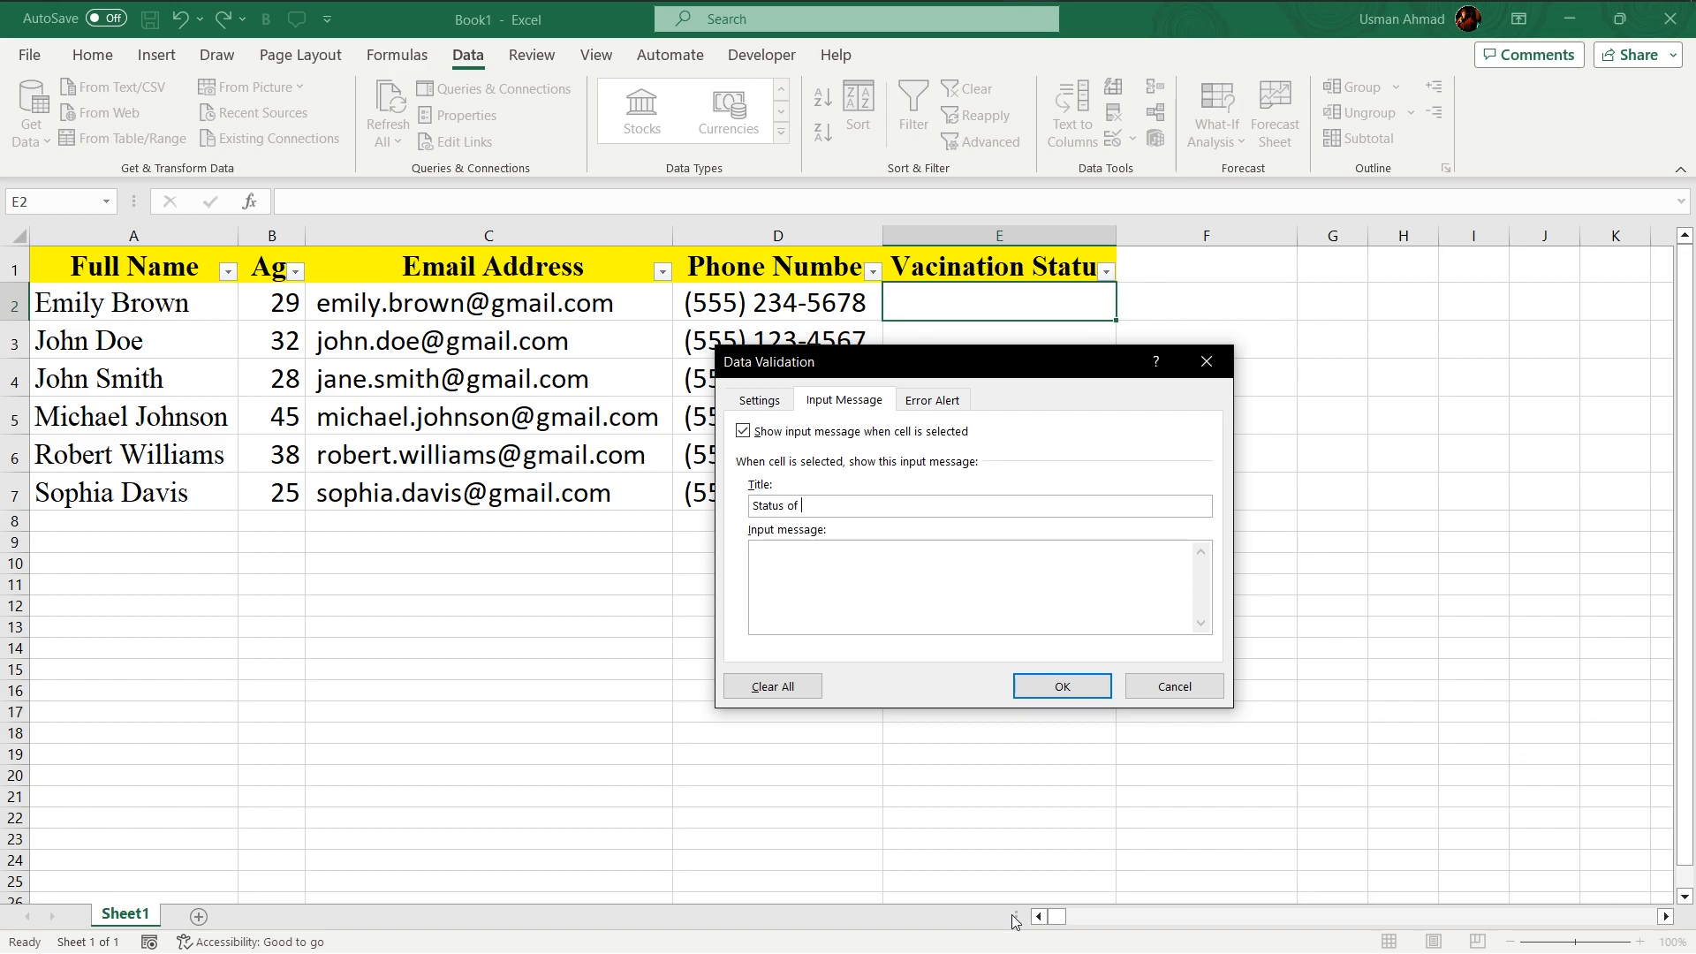
text( Vacination)
- Set the Stop error alert title to Respond in YES or NO Only
click(922, 405)
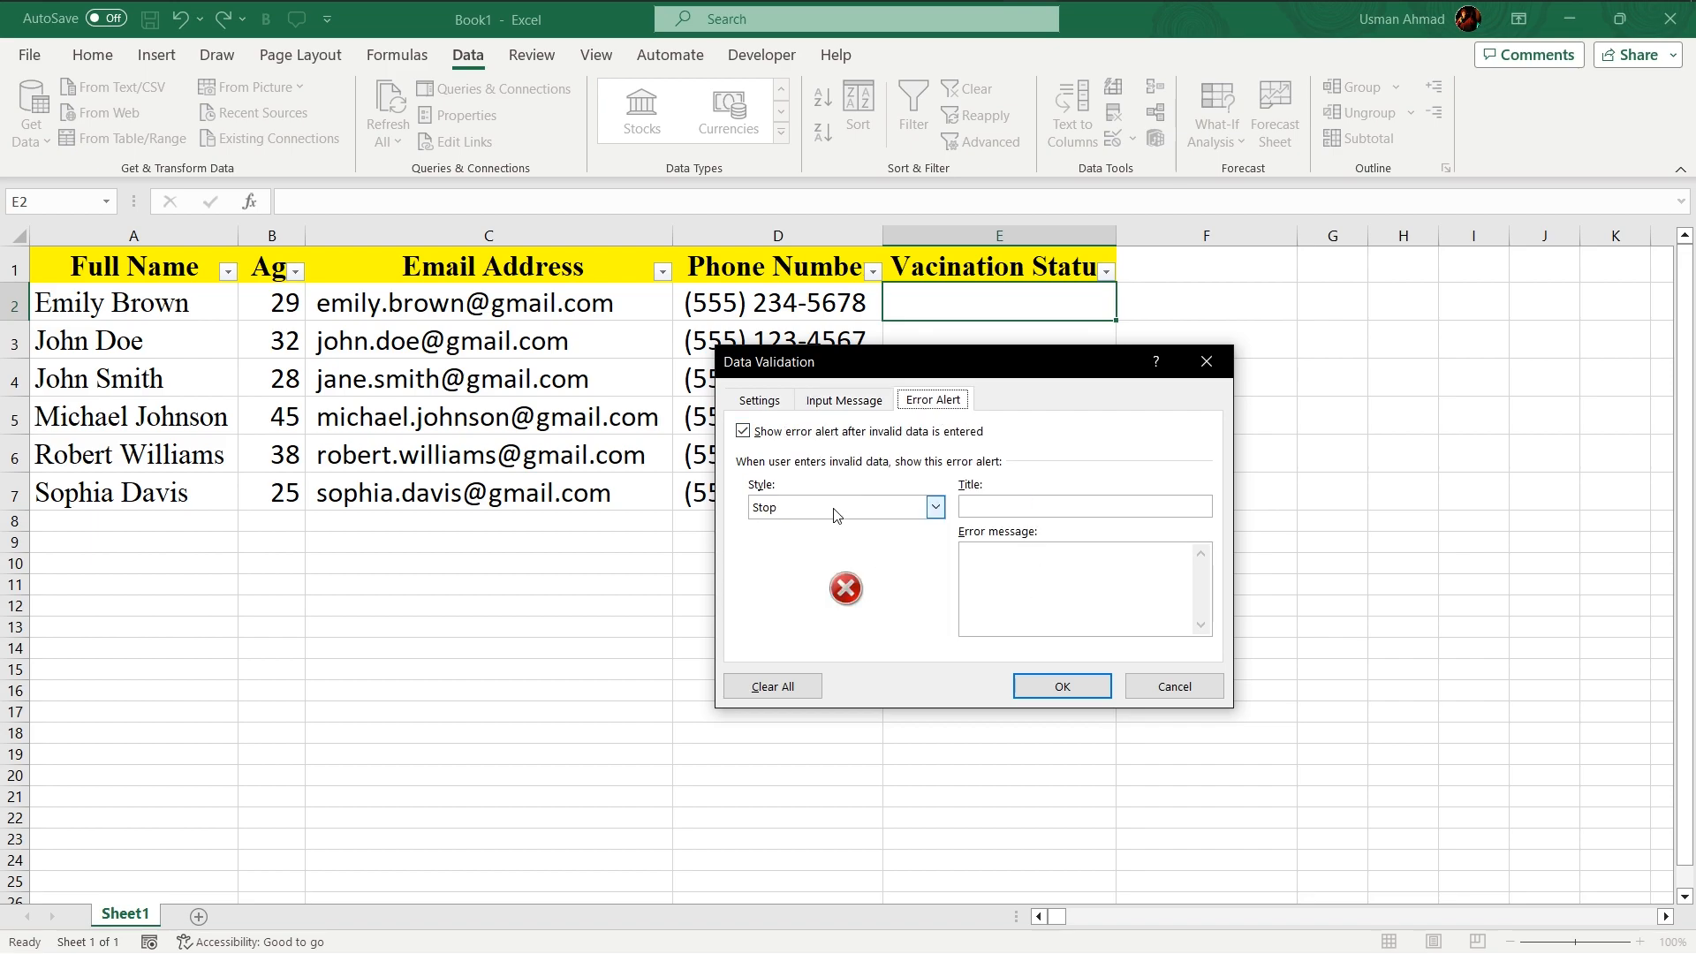
click(1016, 506)
text(Responf in YES or No)
key(BackSpace)
key(BackSpace)
text(O Only)
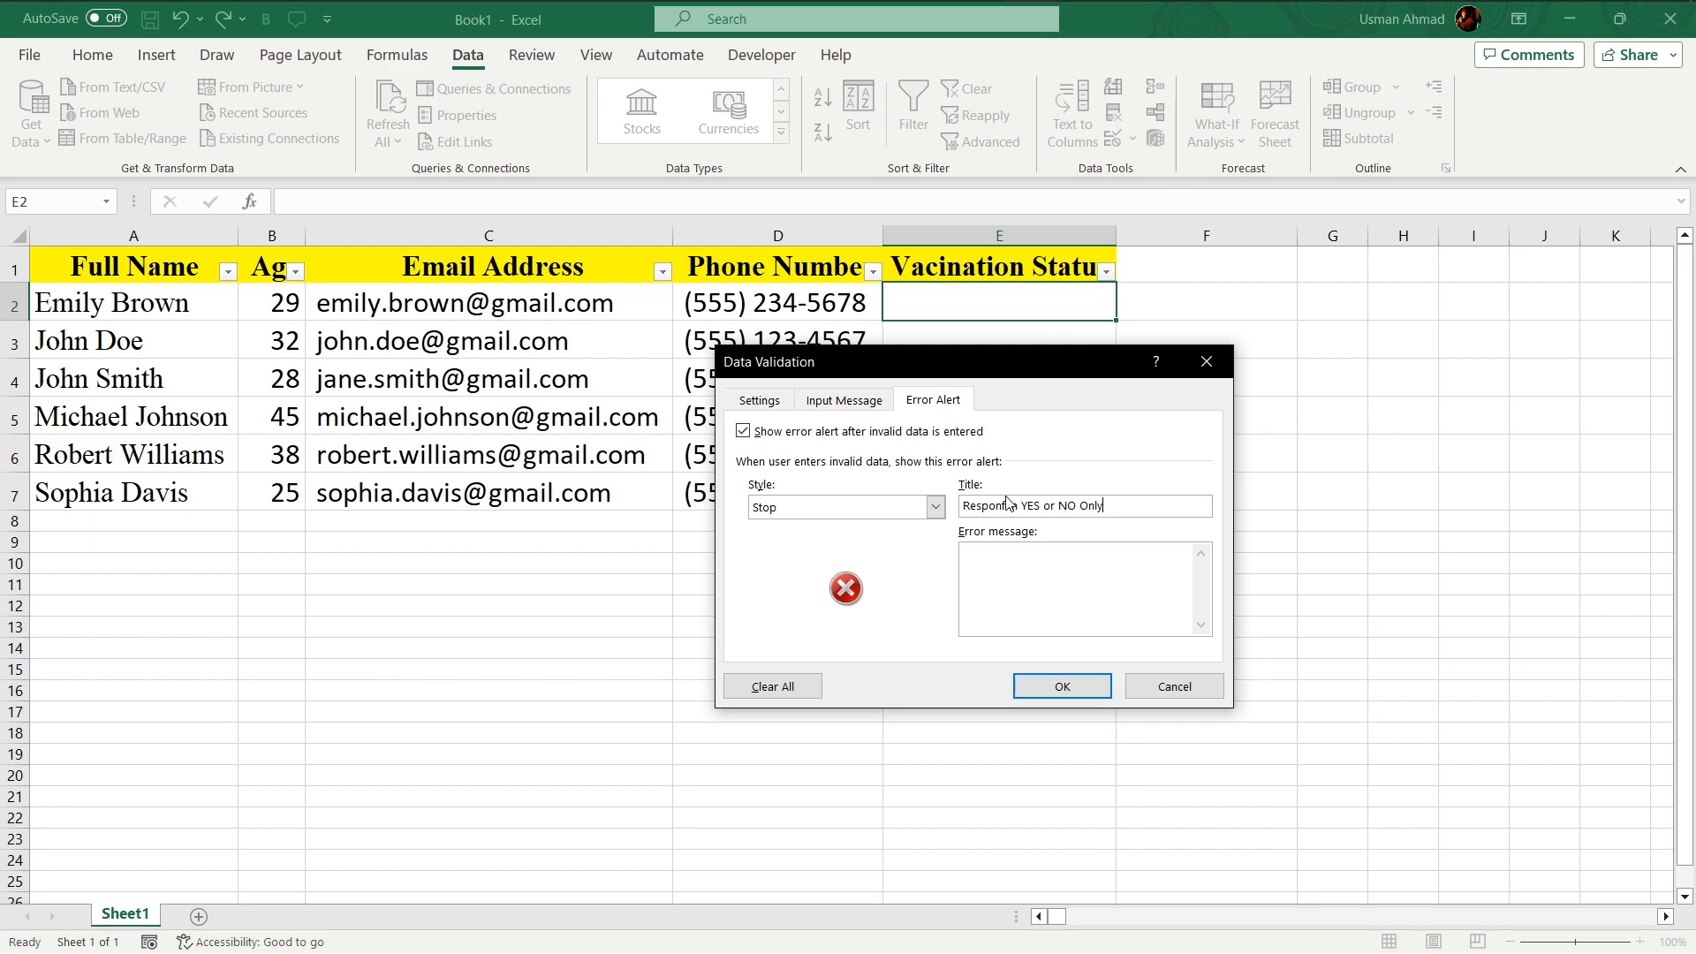
key(BackSpace)
text(d)
- Move that text into the error message, retitle the alert Wrong Information, and apply the validation
key(ctrl+a)
key(ctrl+c)
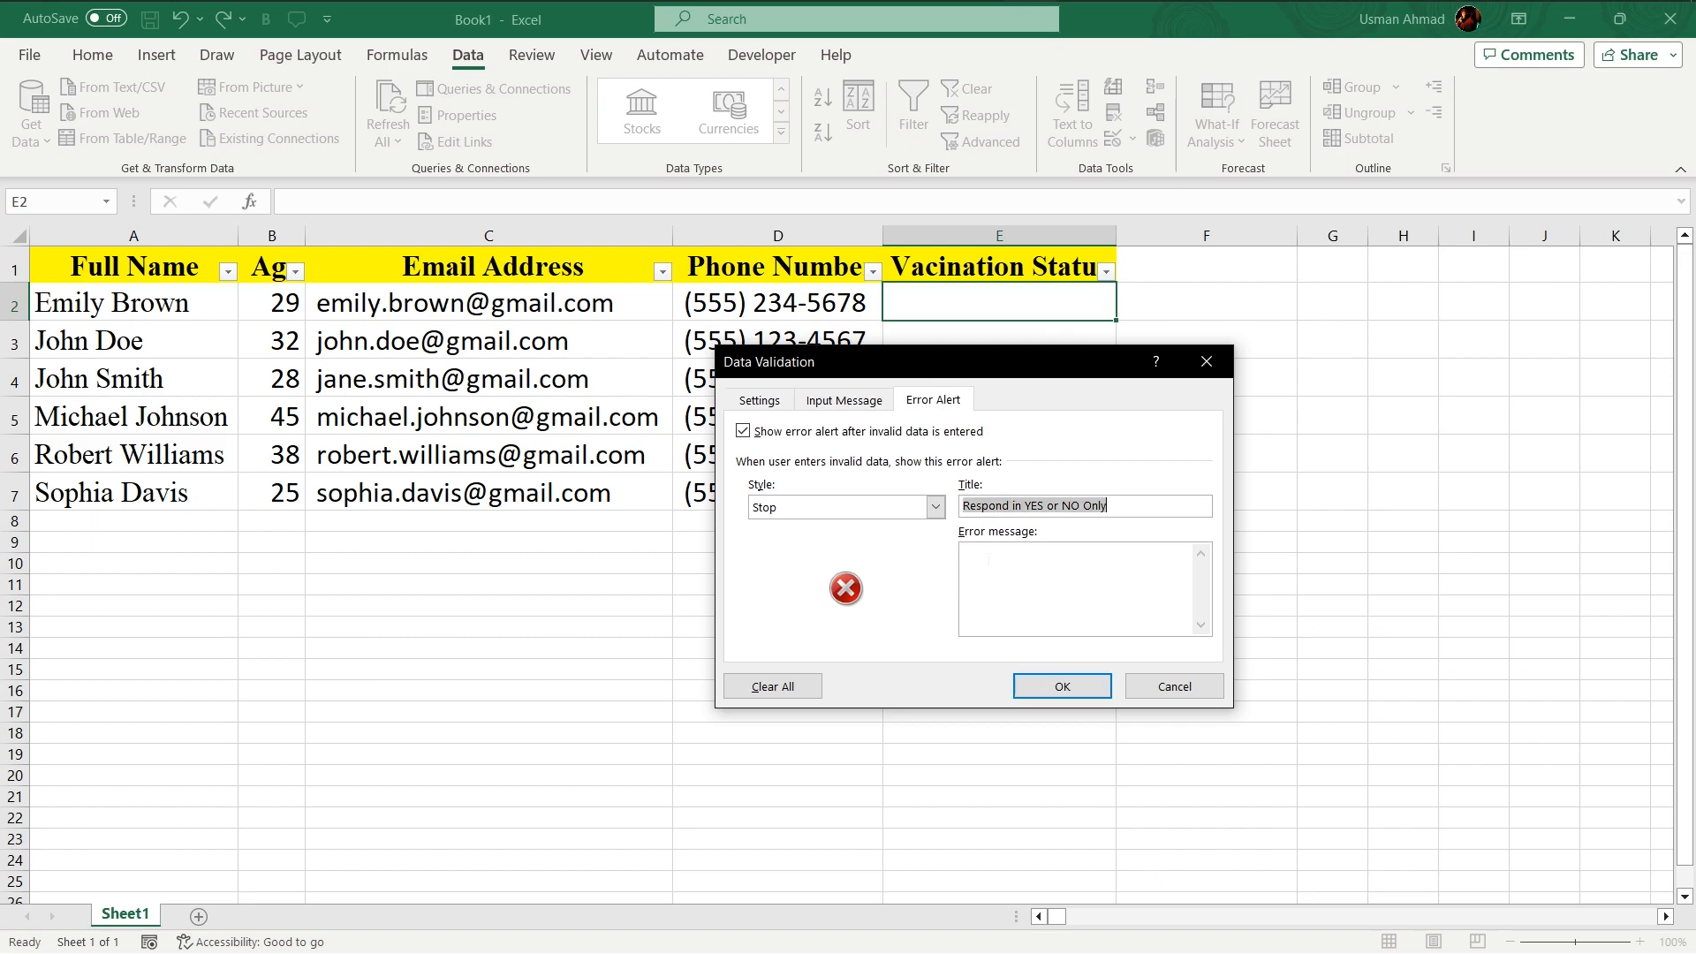
click(1007, 572)
key(ctrl+v)
drag(1116, 508, 1000, 485)
text(Wrong)
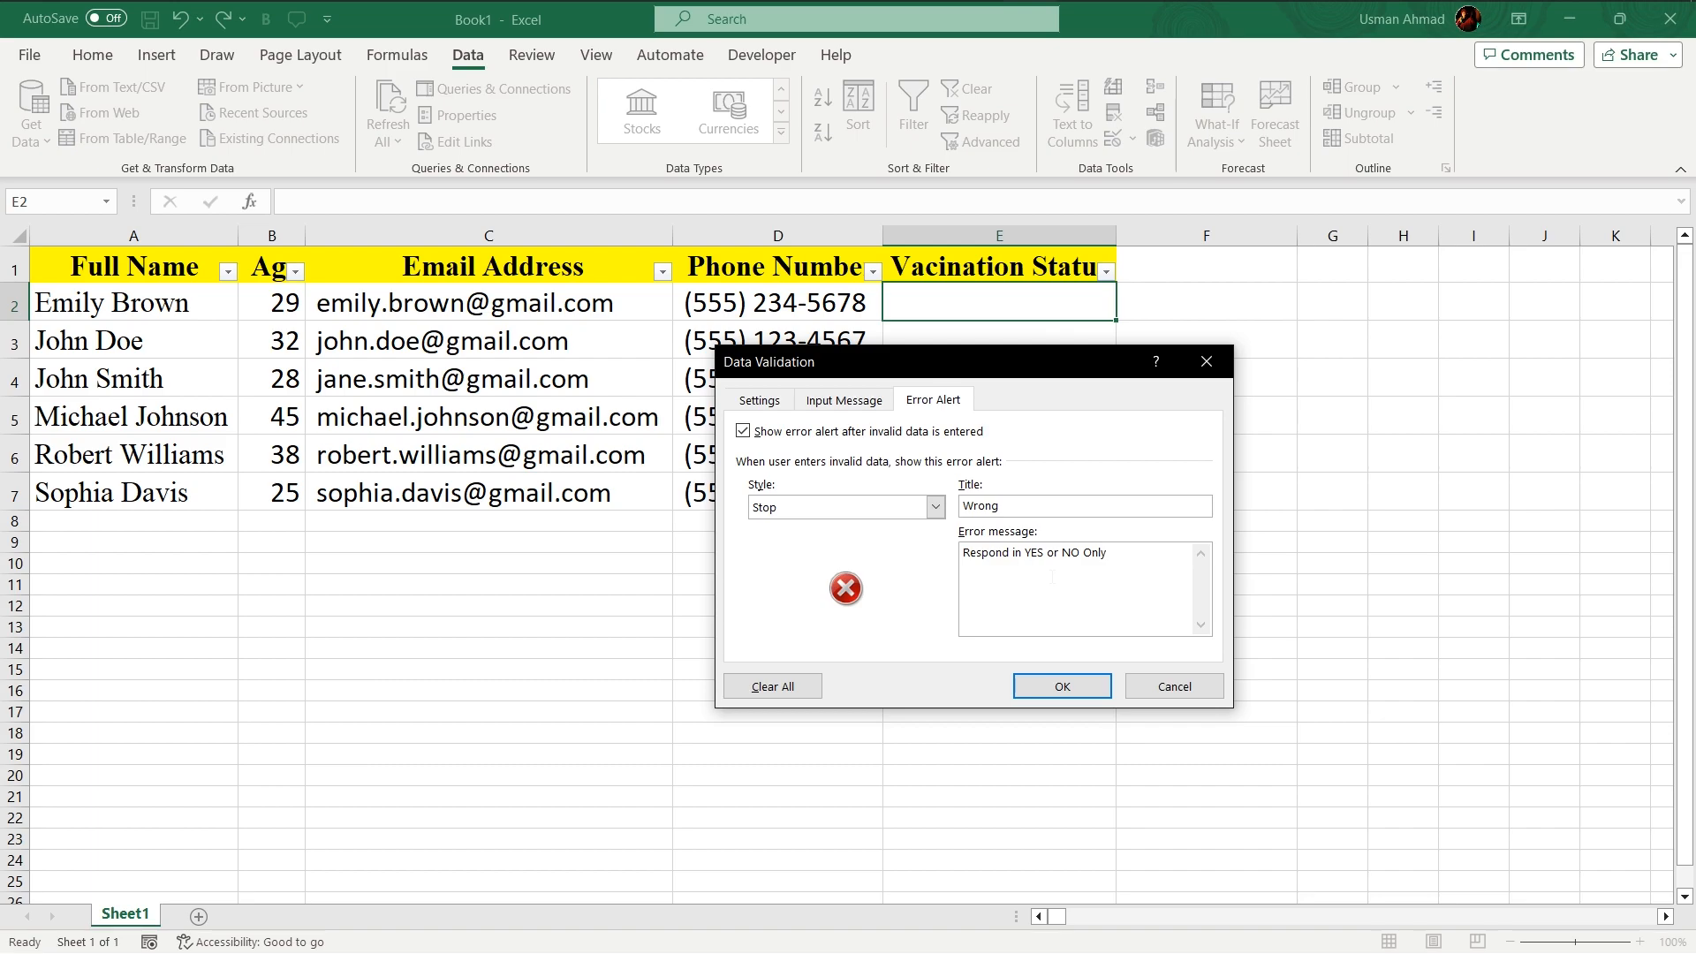
text( Information)
click(1062, 686)
- Enter YES in cell E2
click(1004, 411)
click(964, 315)
text(YEs)
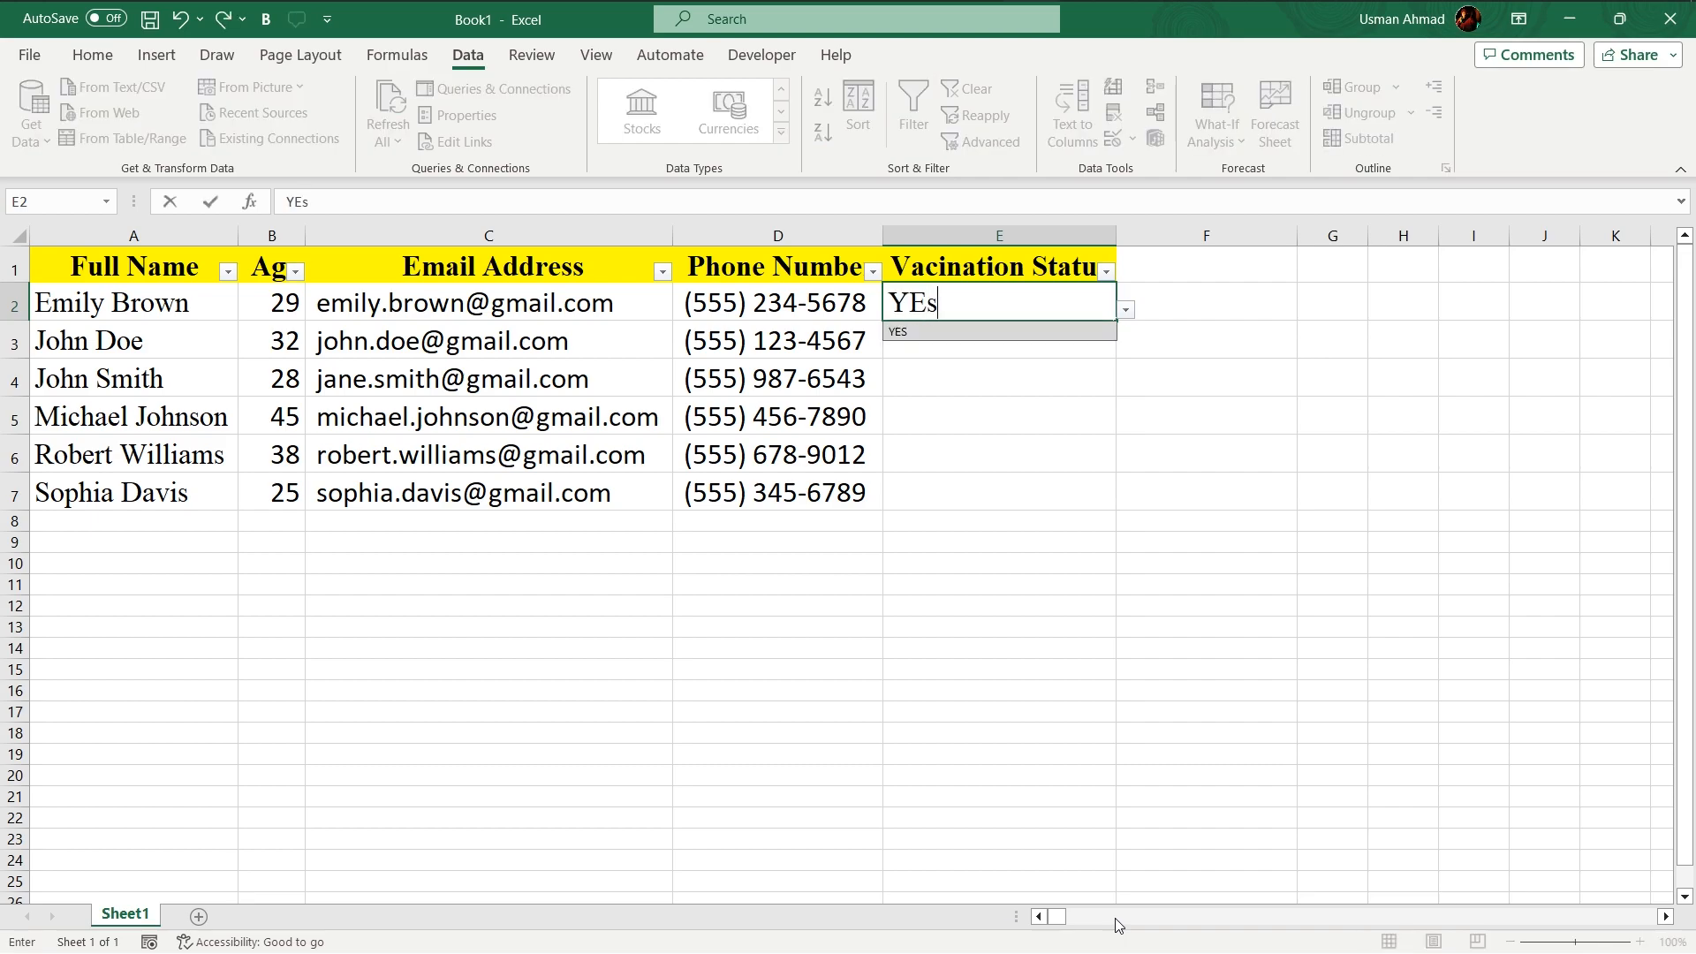
key(Return)
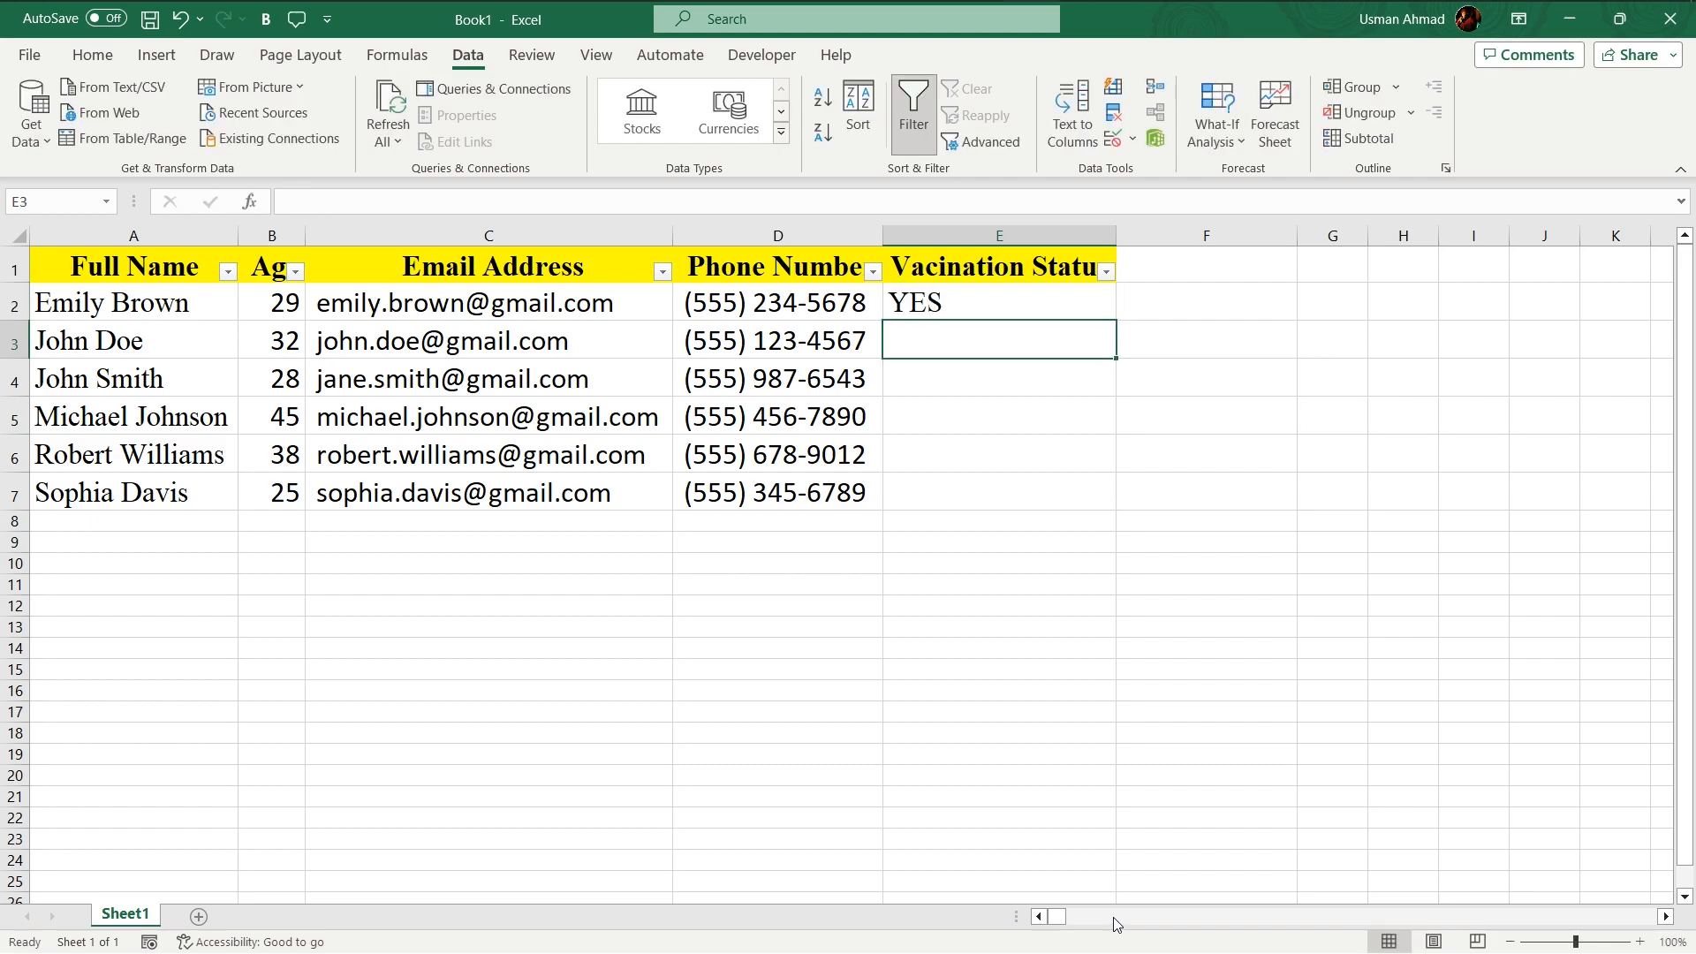
- Enter Partially Yes in cell E3
text(Par)
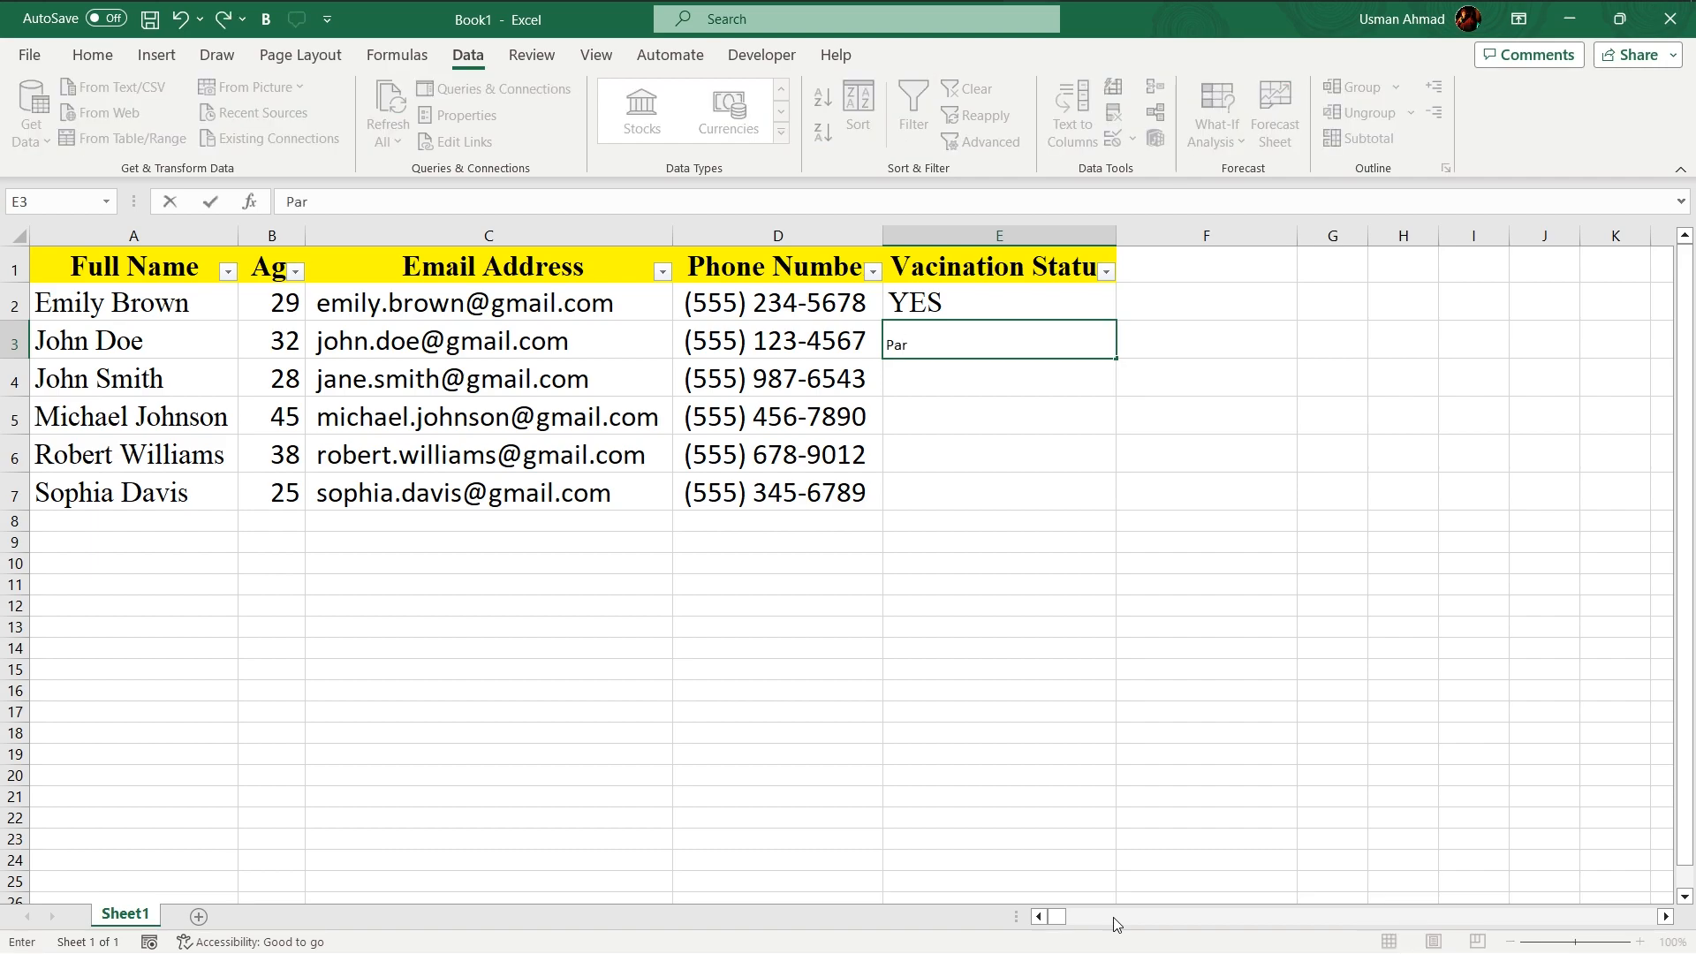
text(tially Yes)
key(Return)
- Fill YES from cell E2 down through E7
click(967, 311)
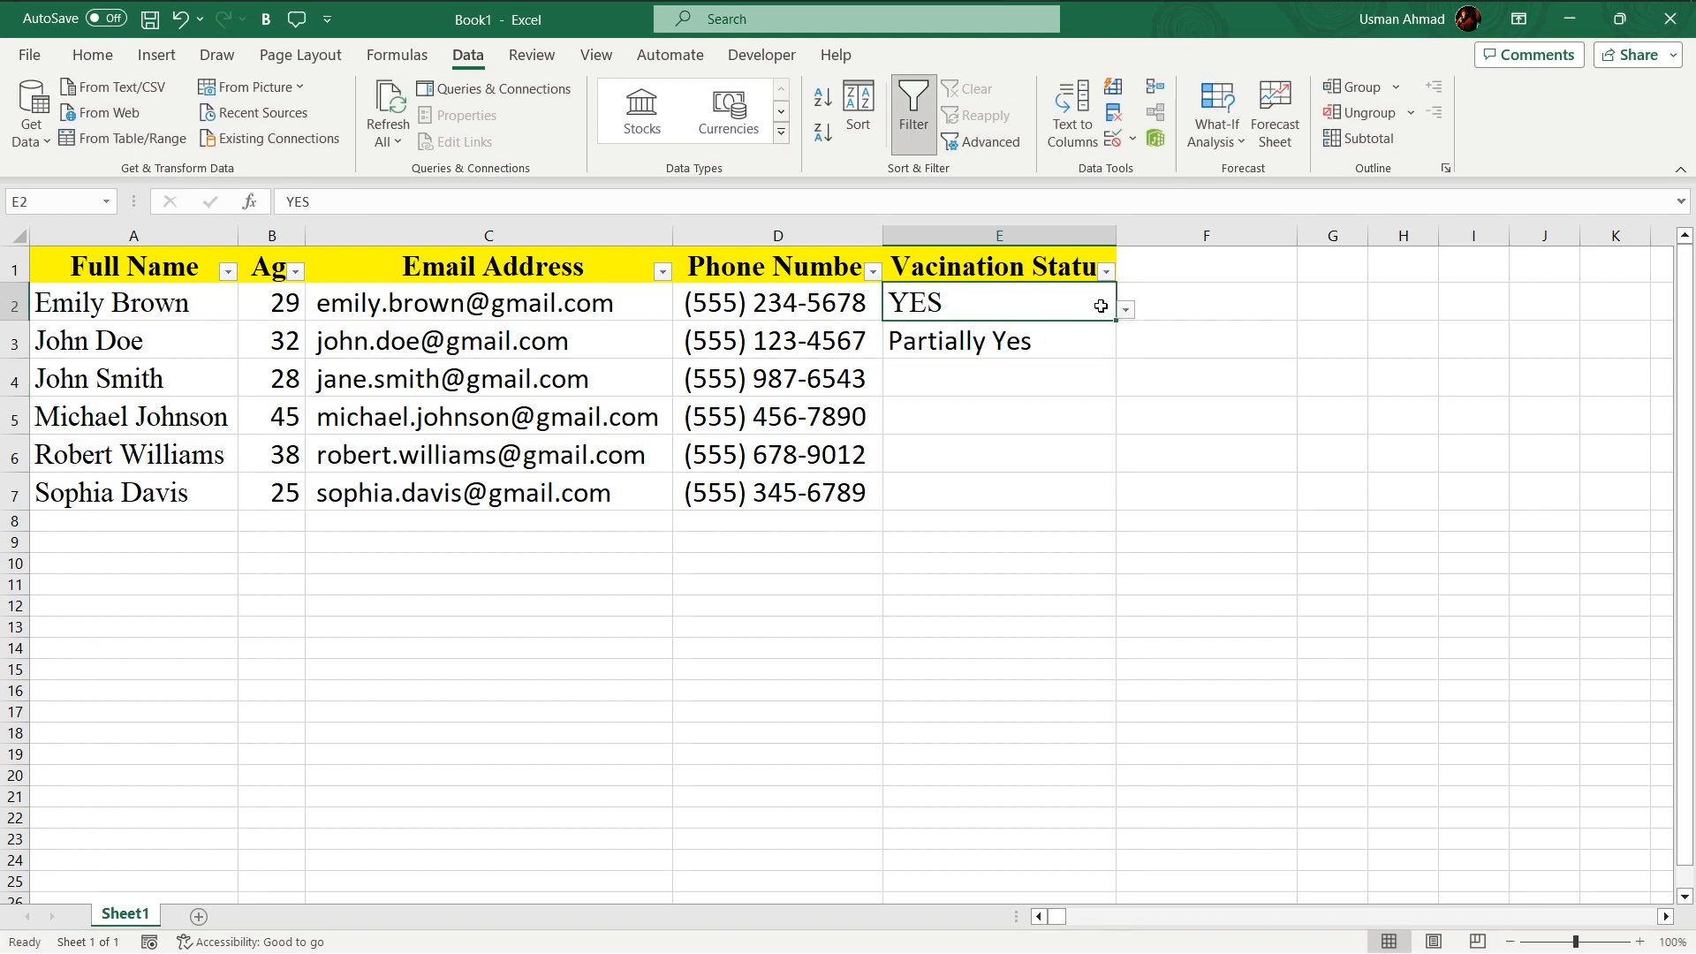
drag(1118, 324, 1121, 506)
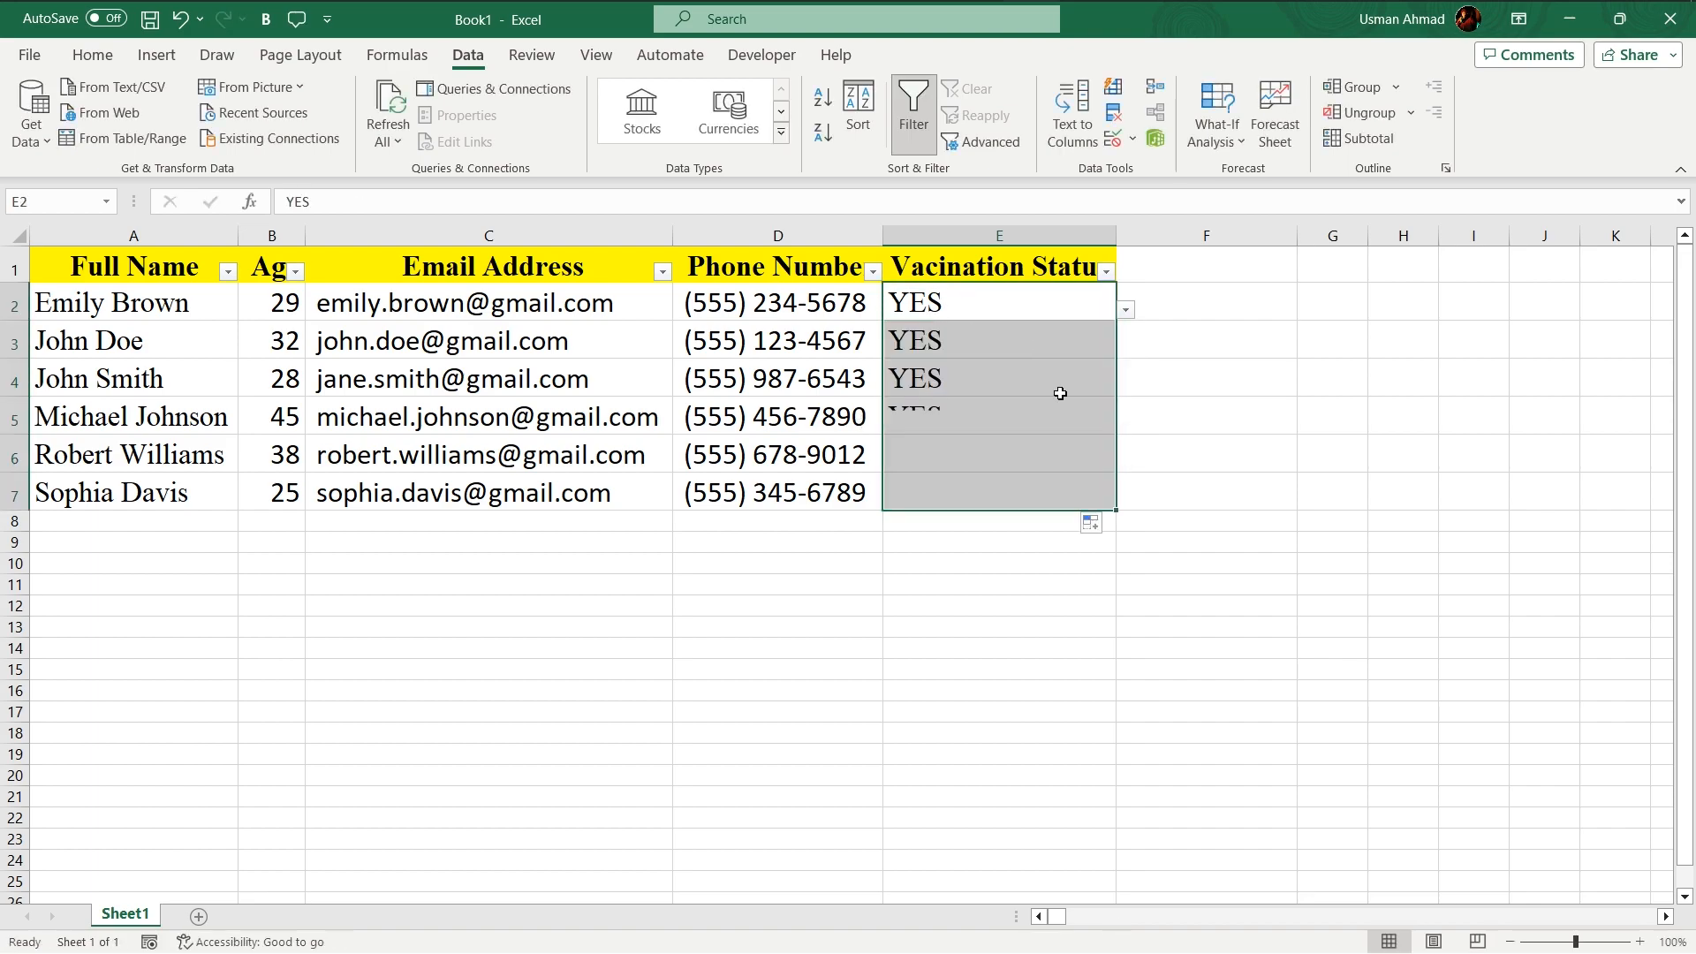
- Try to enter Partailly Yes in cell E3
click(955, 343)
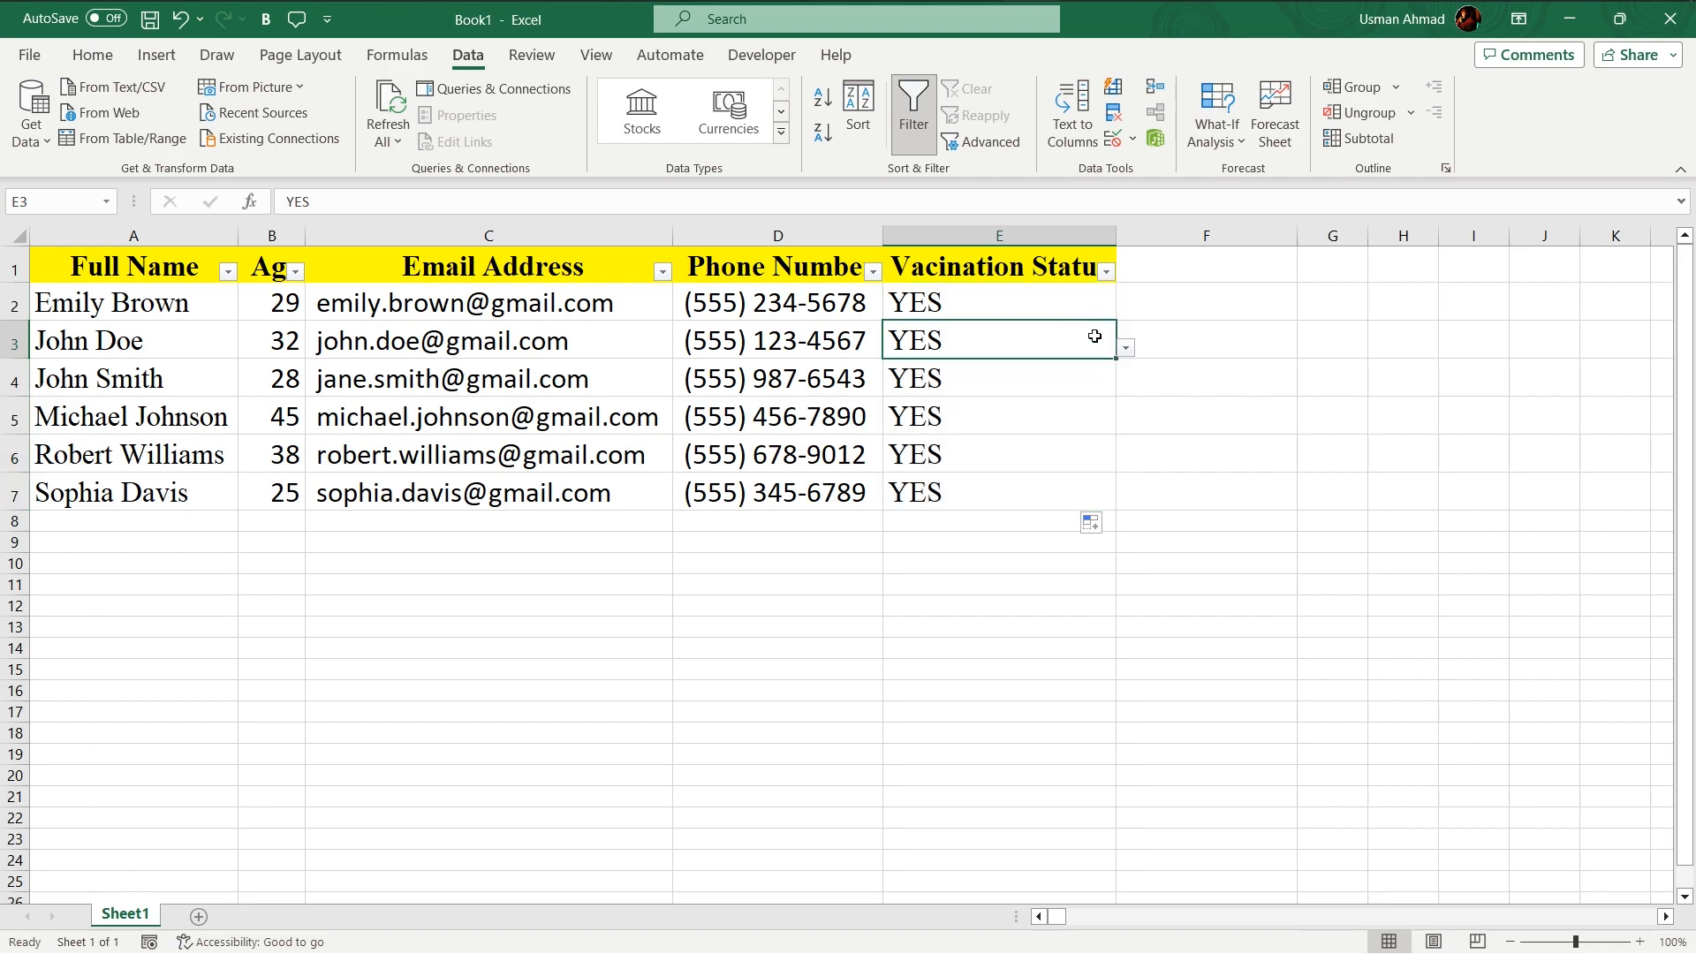
text(Parta)
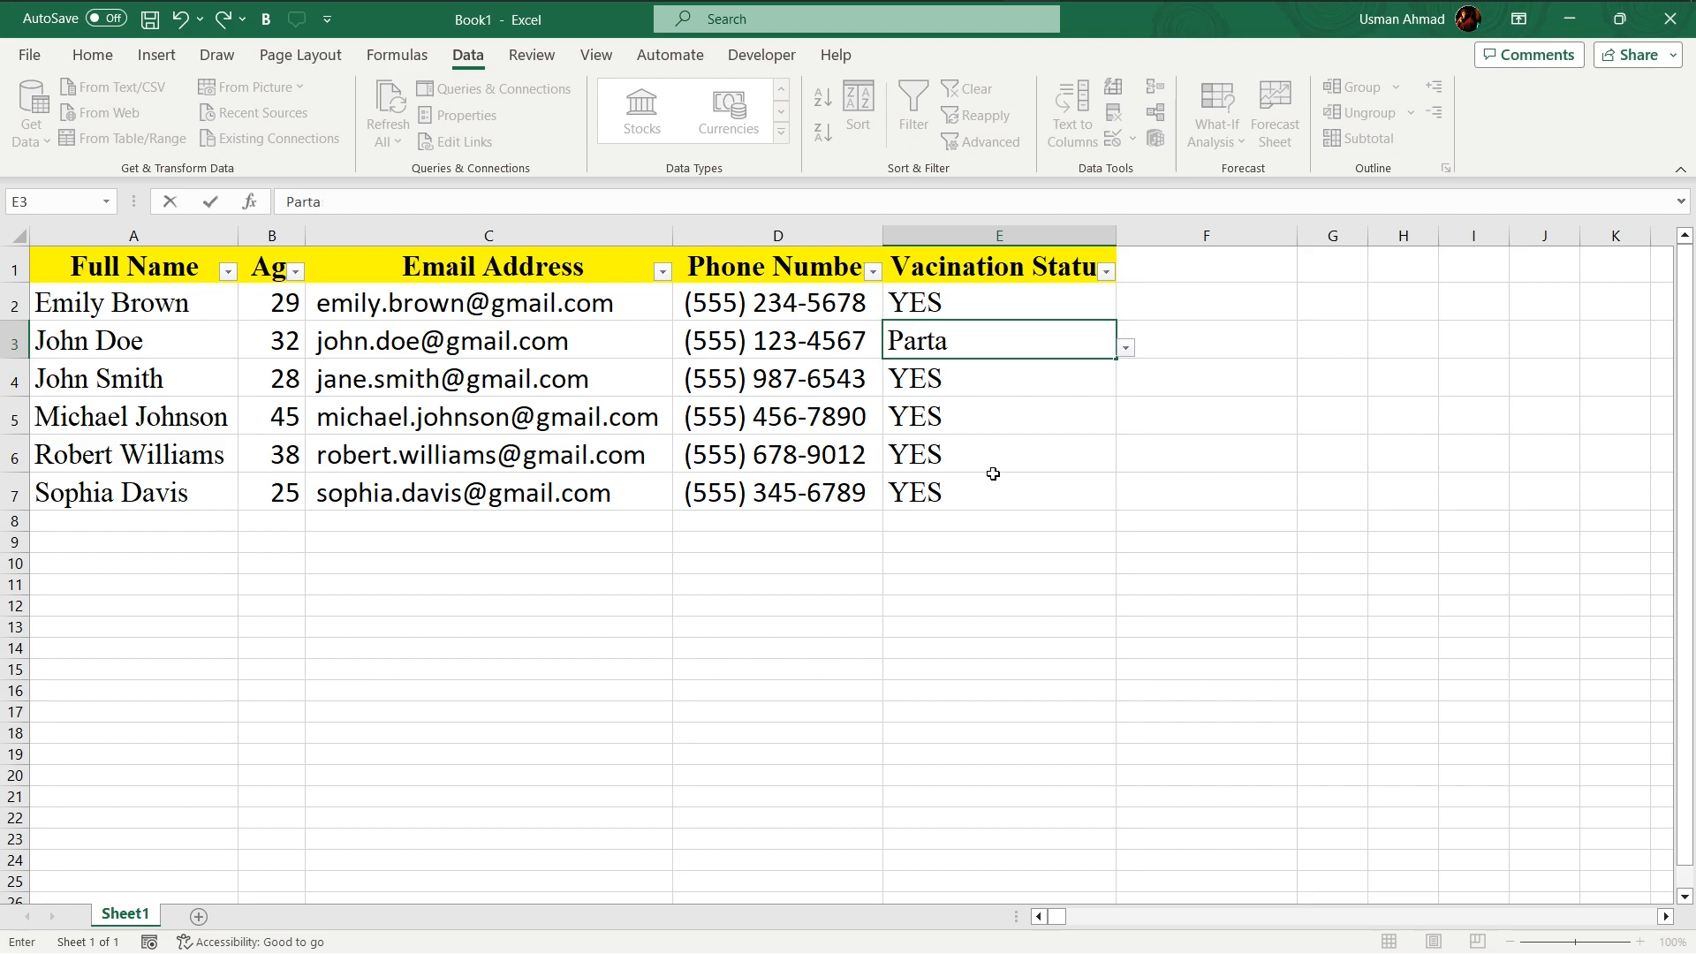
text(illy Yes)
key(Return)
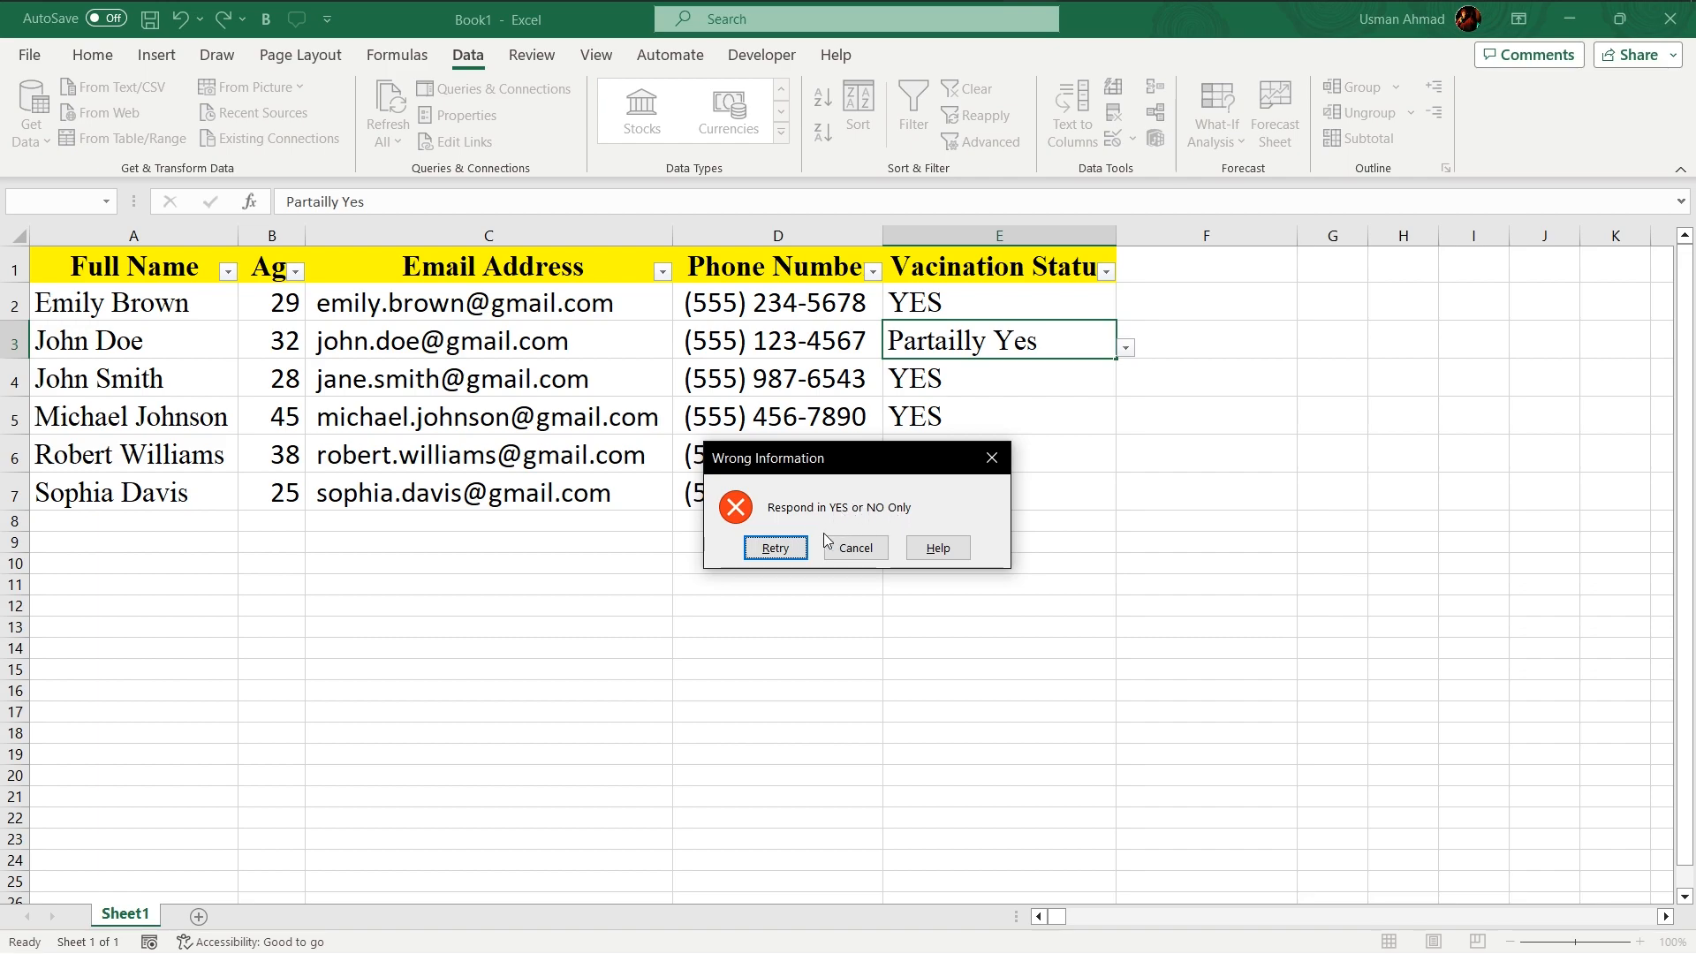
- Retry the entry in cell E3 with NO
click(786, 548)
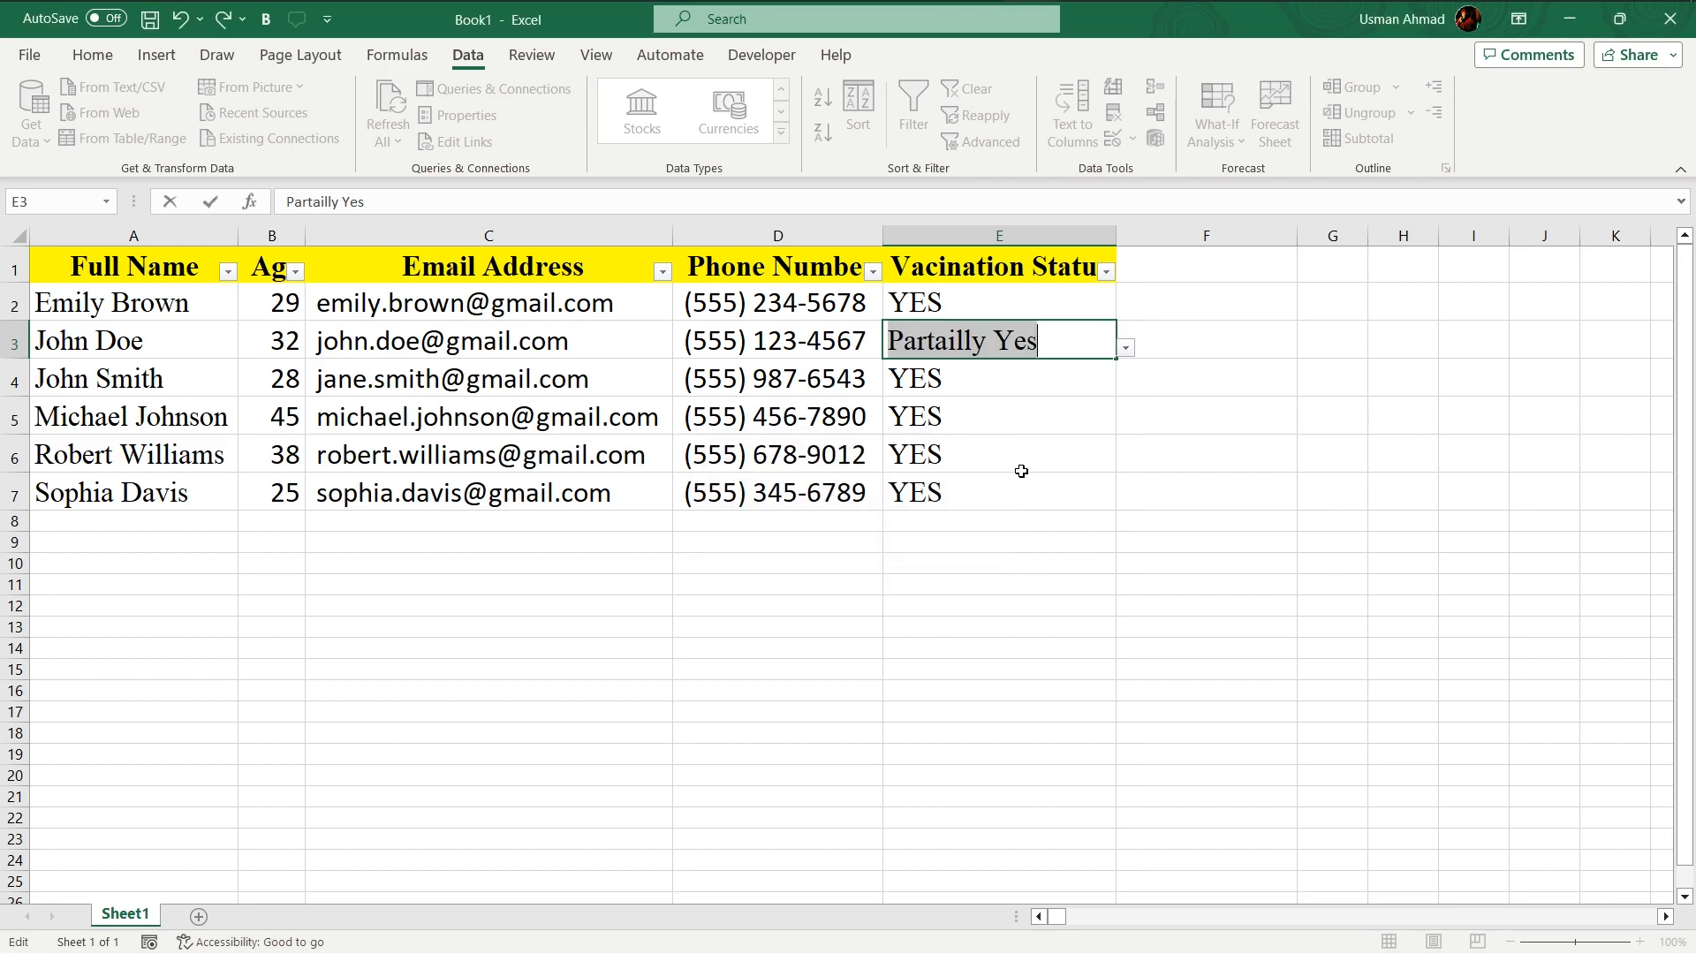
text(NO)
key(Return)
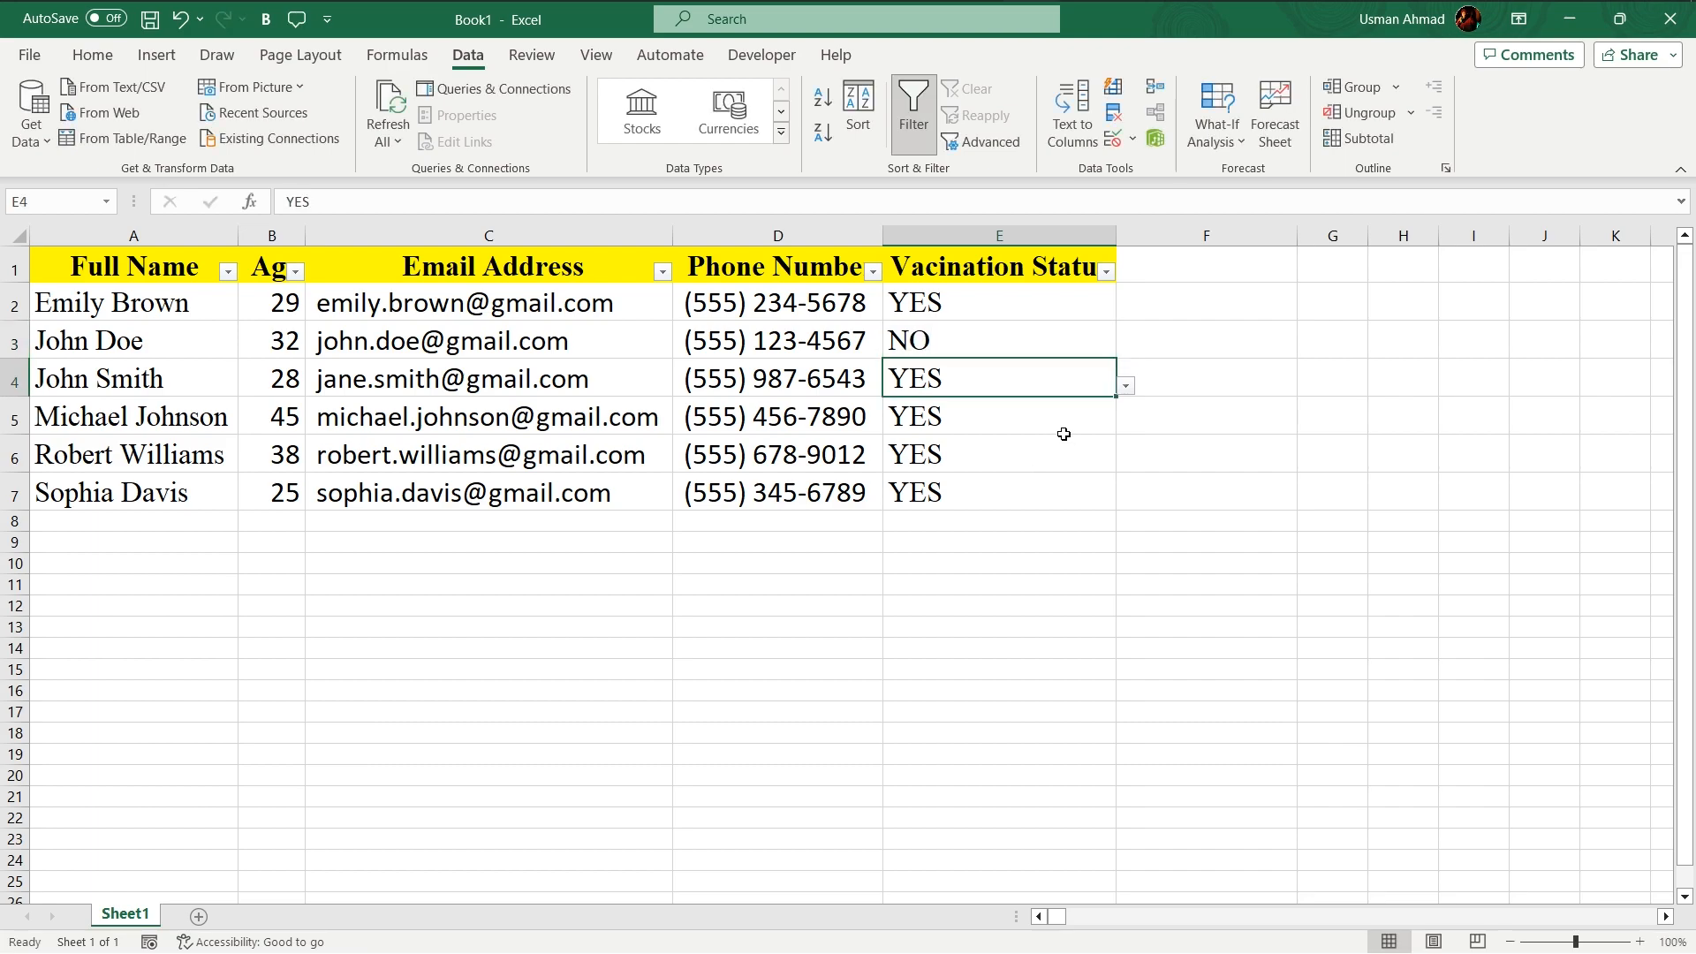